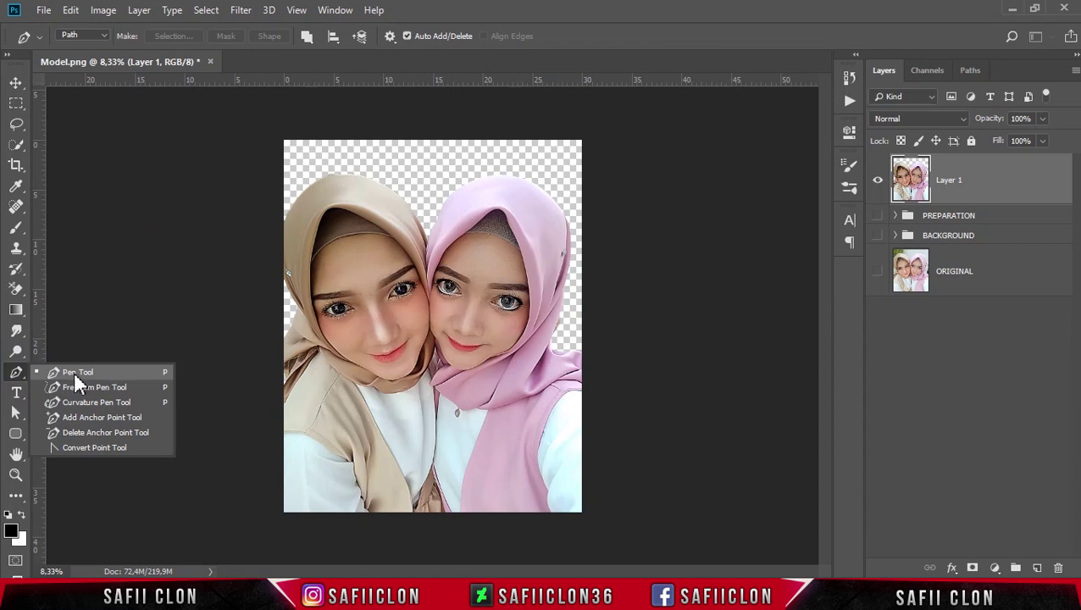
Step: Set up the Pen tool in Path mode with the Combine Shapes path operation
{"action": "left_click", "coordinate": [78, 377]}
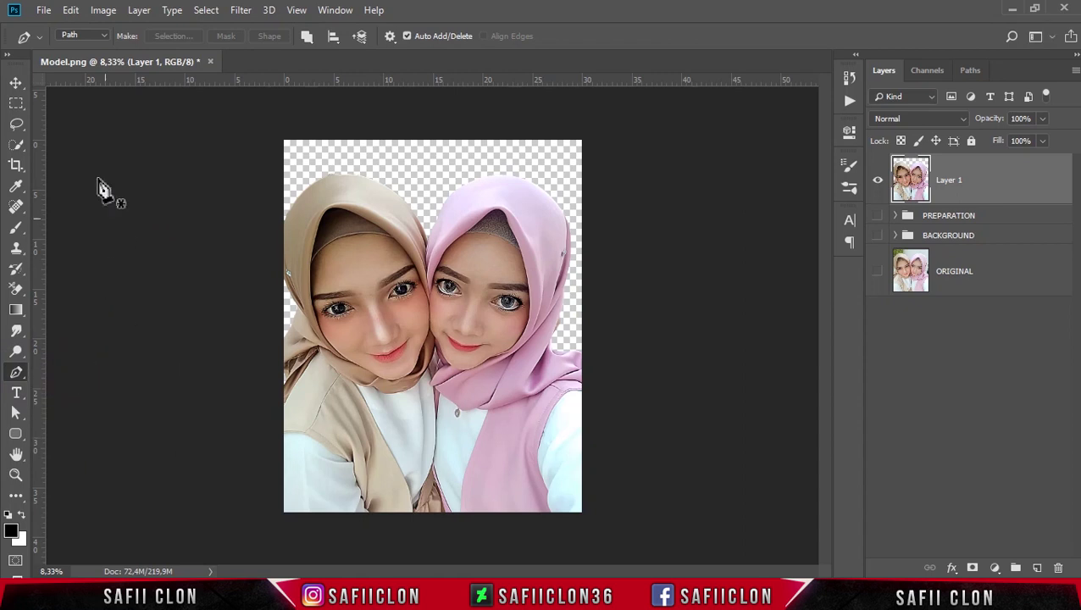
{"action": "left_click", "coordinate": [96, 37]}
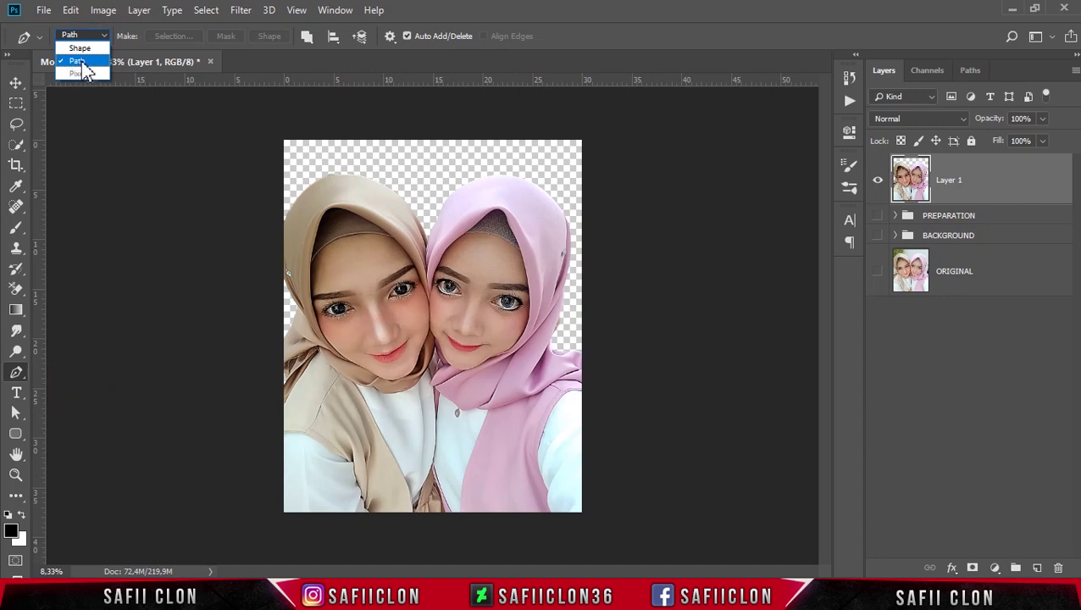
{"action": "left_click", "coordinate": [89, 63]}
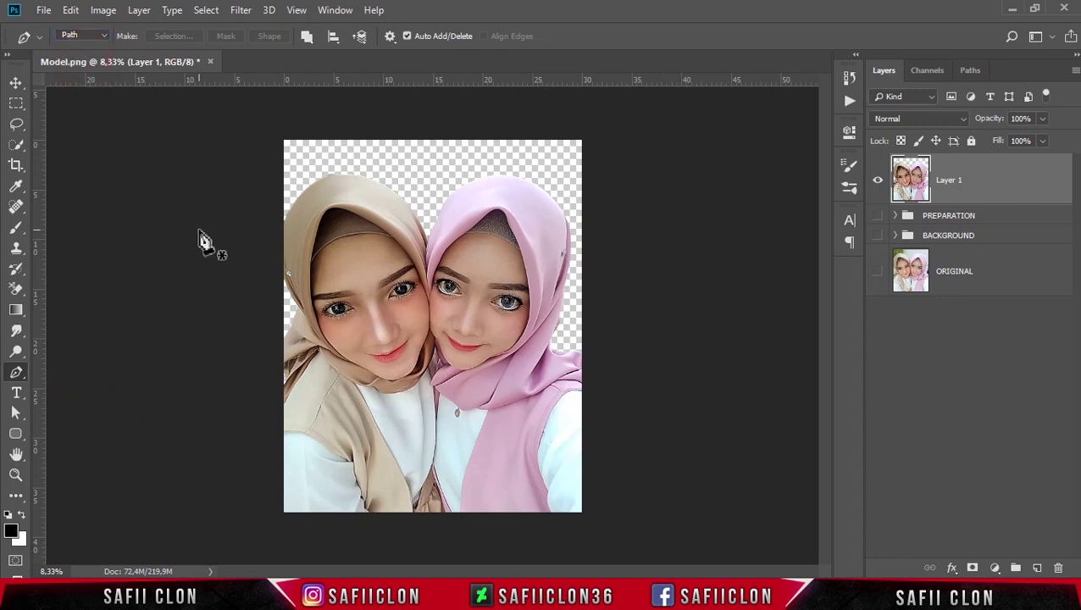
{"action": "left_click", "coordinate": [307, 37]}
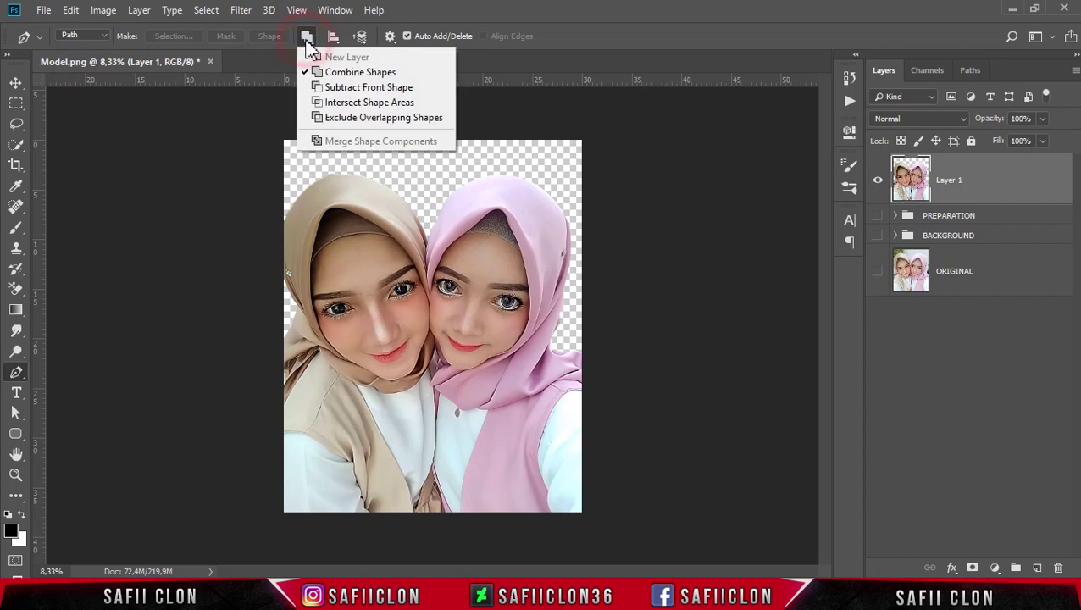
{"action": "left_click", "coordinate": [355, 75]}
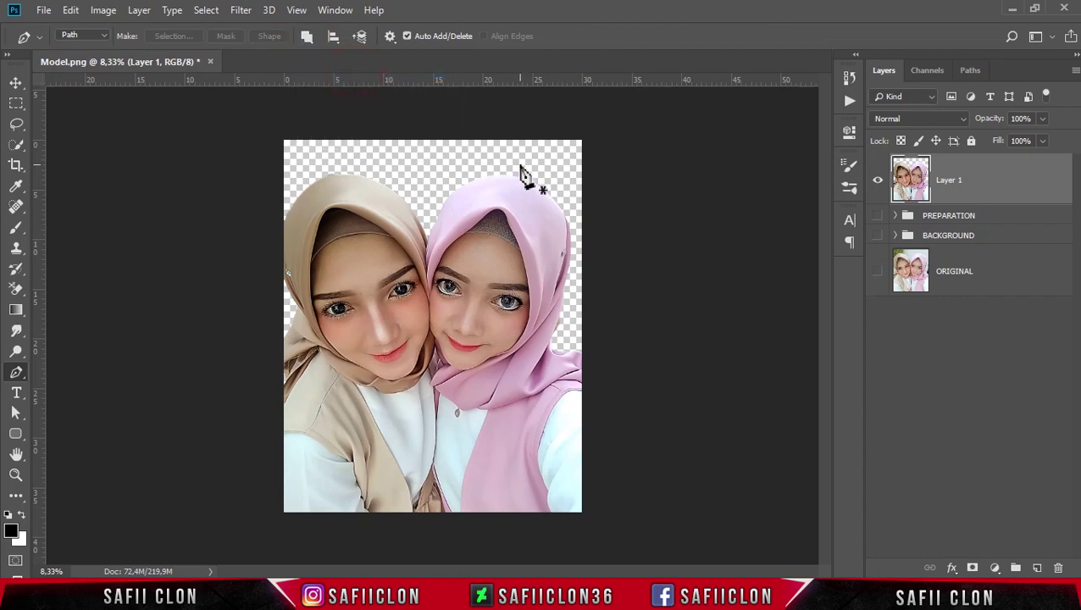
Step: Start a path on the pink-hijab woman's face, tracing the forehead edge under the inner cap and down the outer cheek
{"action": "key", "text": "ctrl+plus"}
{"action": "key", "text": "ctrl+plus"}
{"action": "key", "text": "ctrl+plus"}
{"action": "scroll", "coordinate": [547, 237], "scroll_direction": "up", "scroll_amount": 2}
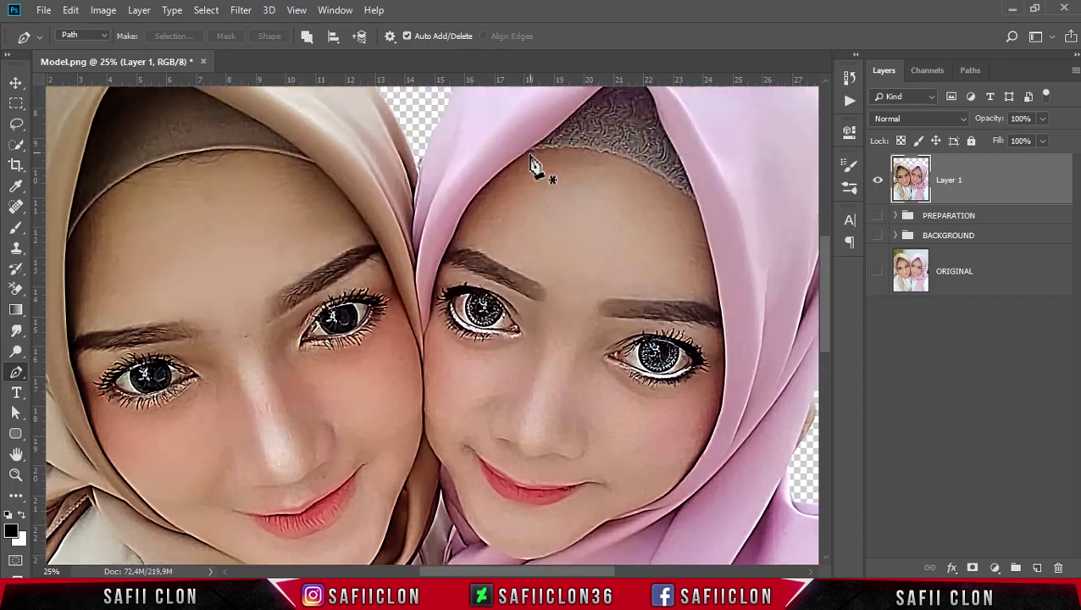
{"action": "left_click_drag", "start_coordinate": [526, 152], "coordinate": [696, 206]}
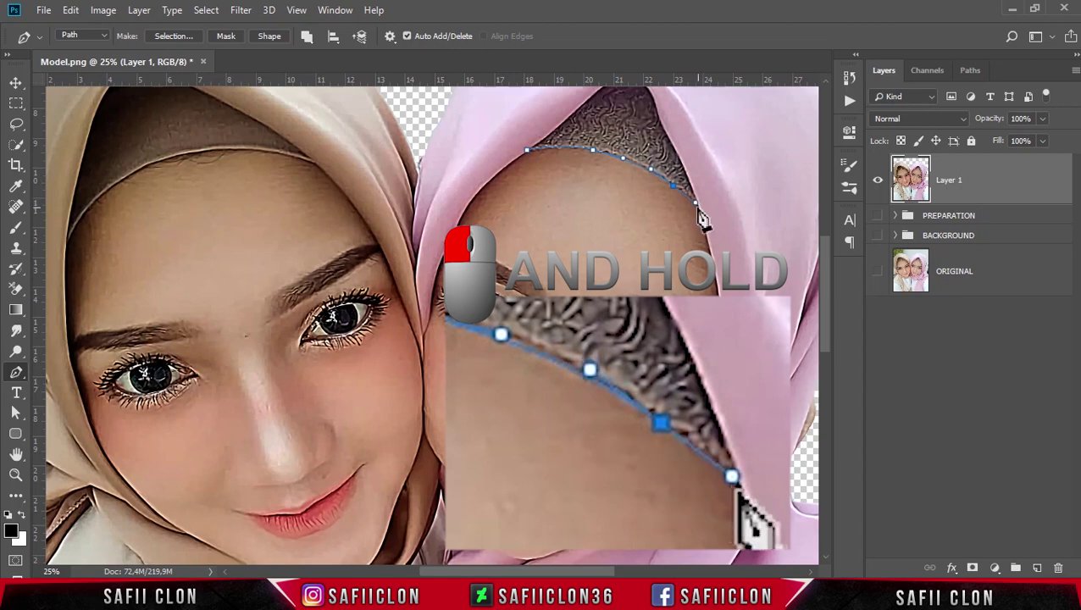
{"action": "left_click", "coordinate": [699, 206]}
{"action": "scroll", "coordinate": [701, 213], "scroll_direction": "down", "scroll_amount": 3}
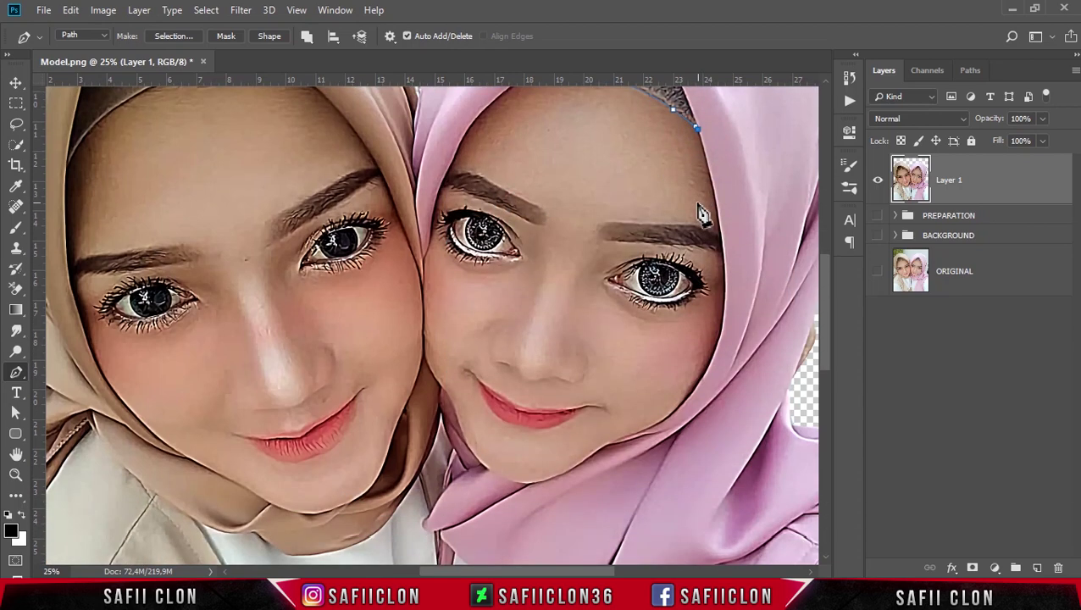
{"action": "left_click_drag", "start_coordinate": [720, 227], "coordinate": [694, 312]}
Step: Extend the path along the lower outer cheek, removing the outgoing handle where the hijab fold meets the jaw and adding a point beyond it
{"action": "scroll", "coordinate": [728, 271], "scroll_direction": "down", "scroll_amount": 3}
{"action": "key", "text": "ctrl+plus"}
{"action": "left_click_drag", "start_coordinate": [556, 571], "coordinate": [608, 570]}
{"action": "scroll", "coordinate": [548, 364], "scroll_direction": "up", "scroll_amount": 2}
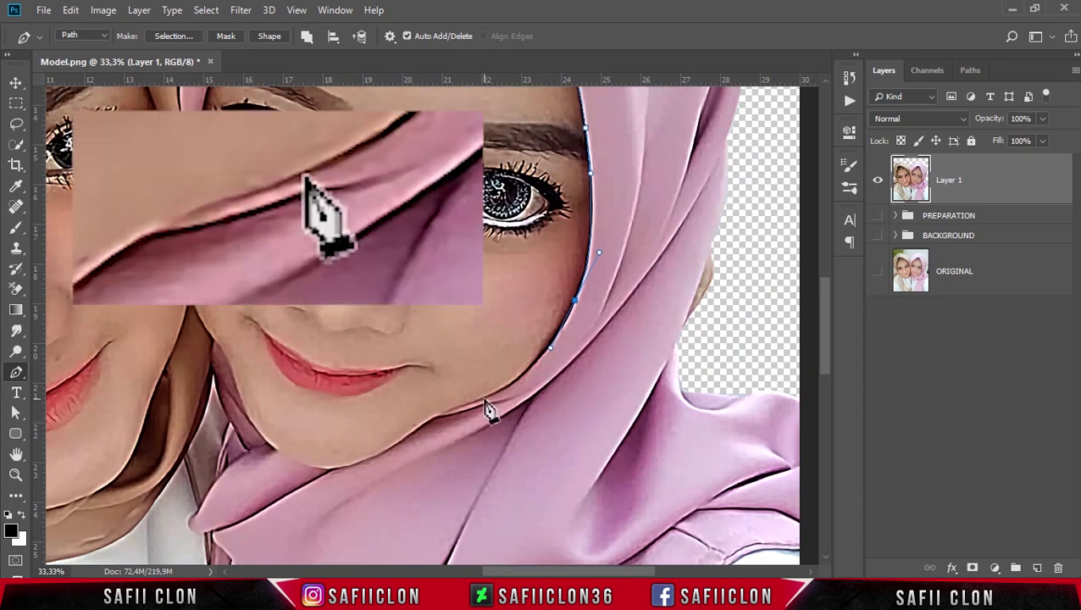
{"action": "left_click_drag", "start_coordinate": [482, 398], "coordinate": [444, 415]}
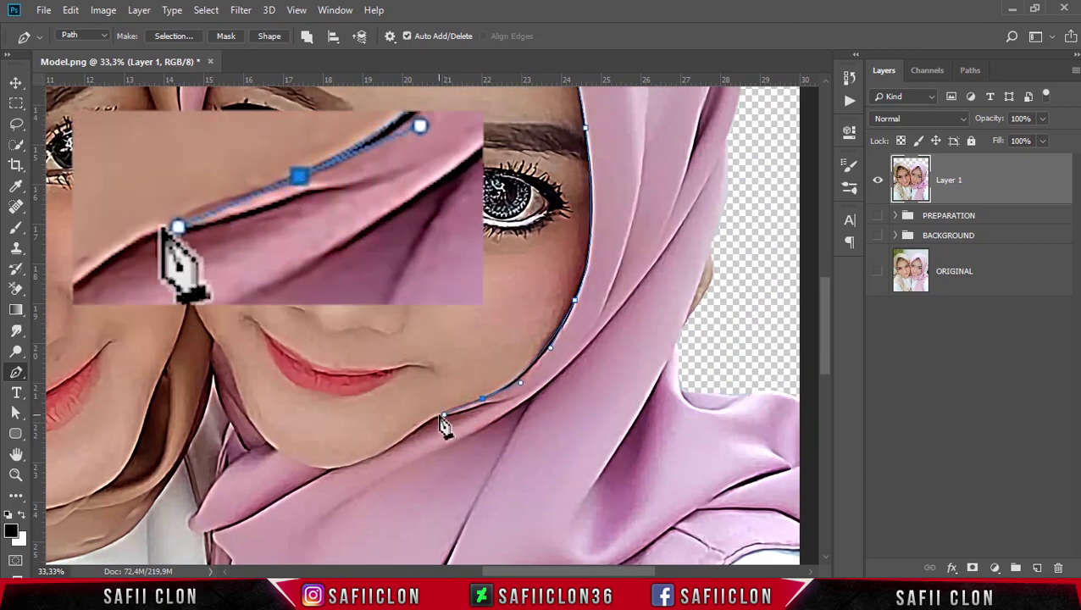
{"action": "left_click", "coordinate": [482, 399], "text": "alt"}
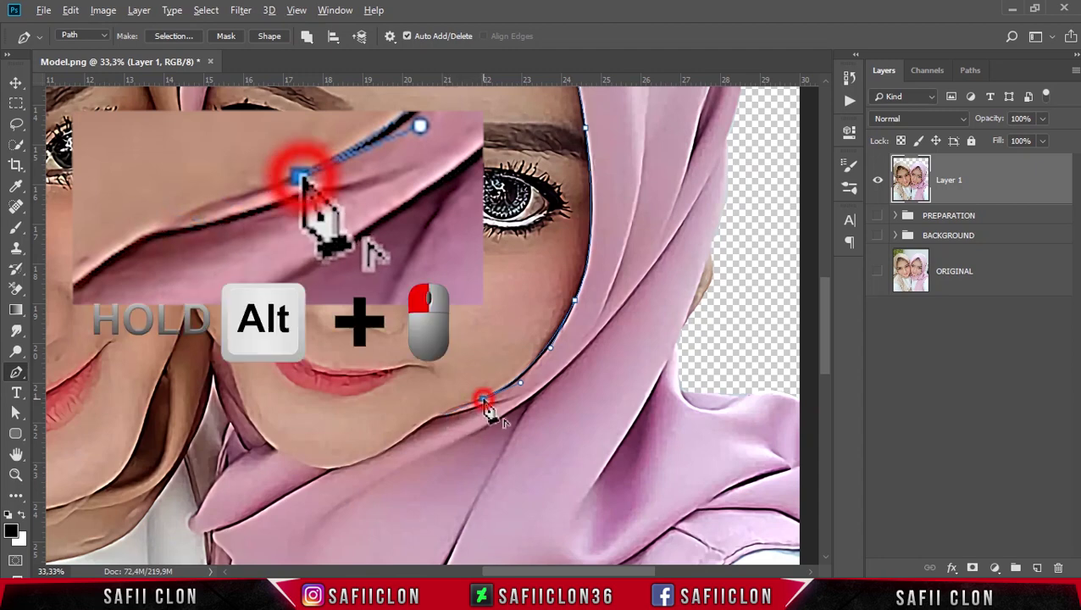
{"action": "left_click", "coordinate": [441, 412]}
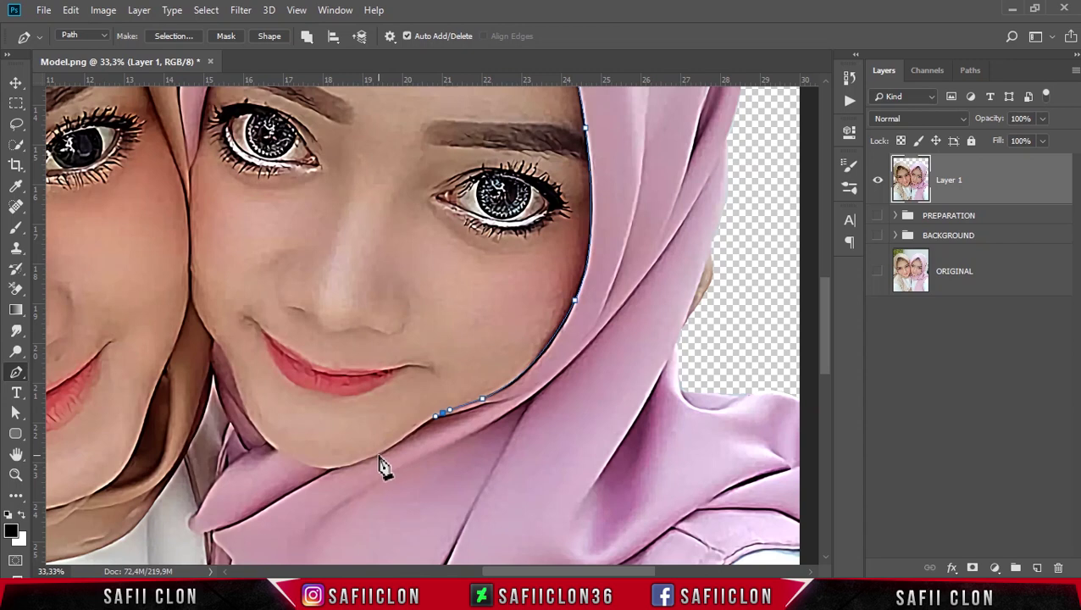
Step: Continue the pink-hijab face path along the jawline, around the chin and up to the corner of the mouth side
{"action": "left_click_drag", "start_coordinate": [397, 442], "coordinate": [389, 448]}
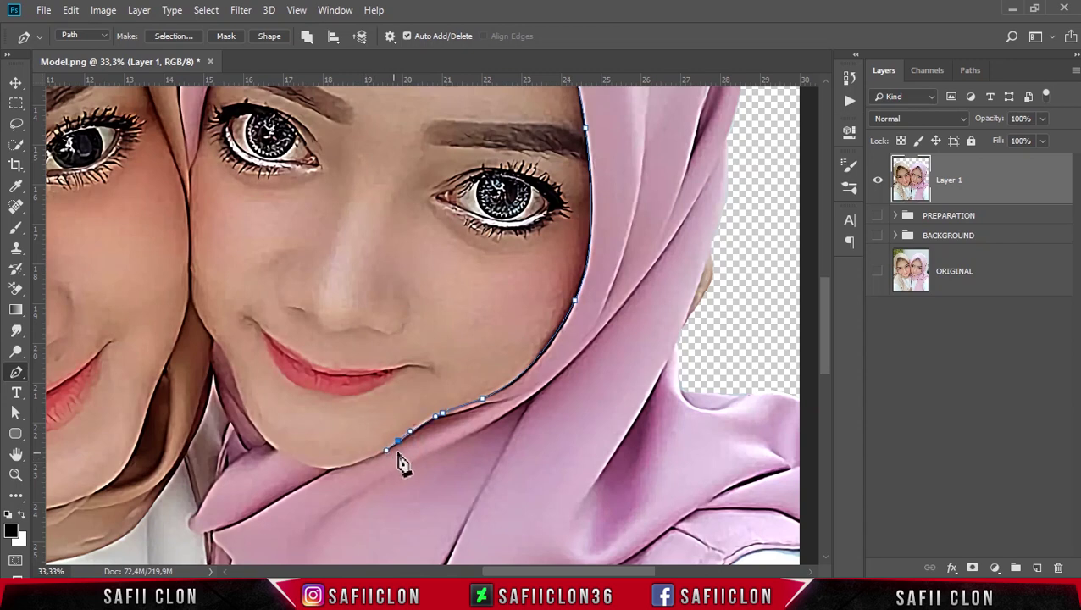
{"action": "key", "text": "ctrl+plus"}
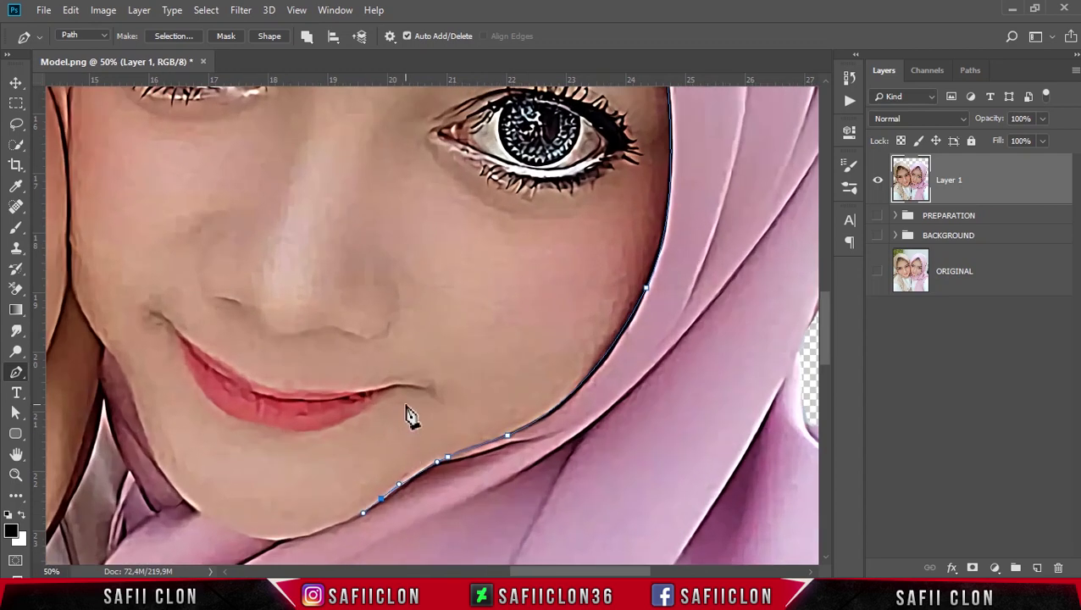
{"action": "scroll", "coordinate": [410, 429], "scroll_direction": "down", "scroll_amount": 2}
{"action": "mouse_move", "coordinate": [380, 436]}
{"action": "left_mouse_down"}
{"action": "mouse_move", "coordinate": [394, 455]}
{"action": "mouse_move", "coordinate": [383, 427]}
{"action": "mouse_move", "coordinate": [387, 439]}
{"action": "left_mouse_up"}
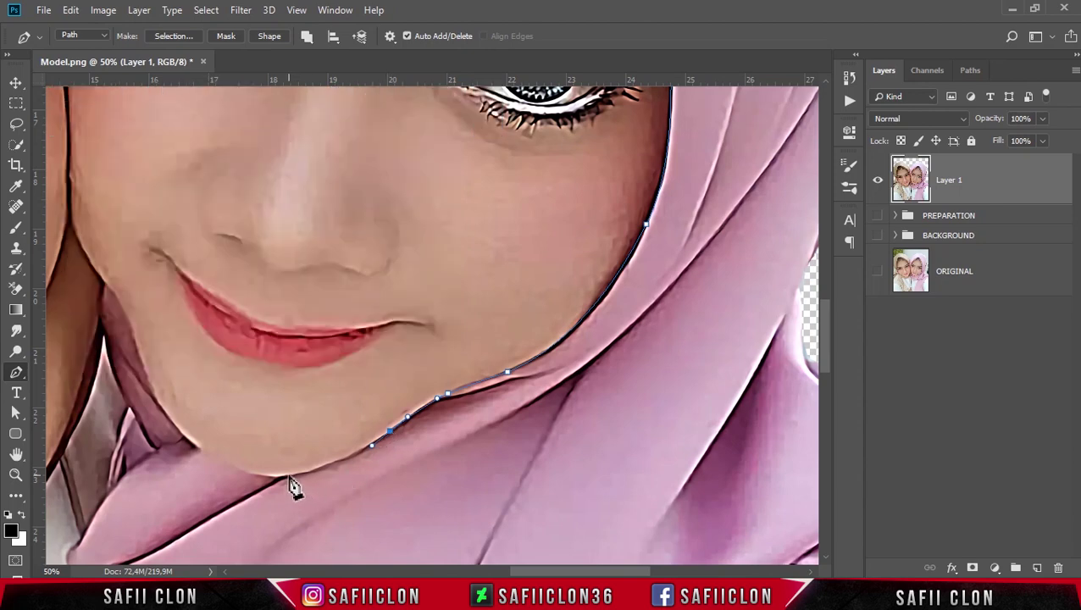
{"action": "left_click_drag", "start_coordinate": [288, 476], "coordinate": [251, 481]}
{"action": "left_click_drag", "start_coordinate": [171, 418], "coordinate": [135, 374]}
Step: Trace the path up the inner cheek along the line where the two faces touch
{"action": "scroll", "coordinate": [133, 373], "scroll_direction": "up", "scroll_amount": 2}
{"action": "left_click_drag", "start_coordinate": [76, 324], "coordinate": [289, 380]}
{"action": "left_click_drag", "start_coordinate": [306, 361], "coordinate": [287, 340]}
{"action": "left_click_drag", "start_coordinate": [284, 280], "coordinate": [284, 253]}
{"action": "left_click_drag", "start_coordinate": [281, 191], "coordinate": [412, 195]}
{"action": "left_click", "coordinate": [287, 310]}
Step: Trace the path up past the inner eyebrow along the hijab edge and close it at the forehead starting point
{"action": "scroll", "coordinate": [290, 326], "scroll_direction": "up", "scroll_amount": 3}
{"action": "left_click", "coordinate": [289, 313]}
{"action": "scroll", "coordinate": [308, 311], "scroll_direction": "up", "scroll_amount": 4}
{"action": "scroll", "coordinate": [339, 319], "scroll_direction": "up", "scroll_amount": 5}
{"action": "left_click", "coordinate": [346, 306], "text": "alt"}
{"action": "scroll", "coordinate": [432, 194], "scroll_direction": "up", "scroll_amount": 3}
{"action": "left_click", "coordinate": [495, 192]}
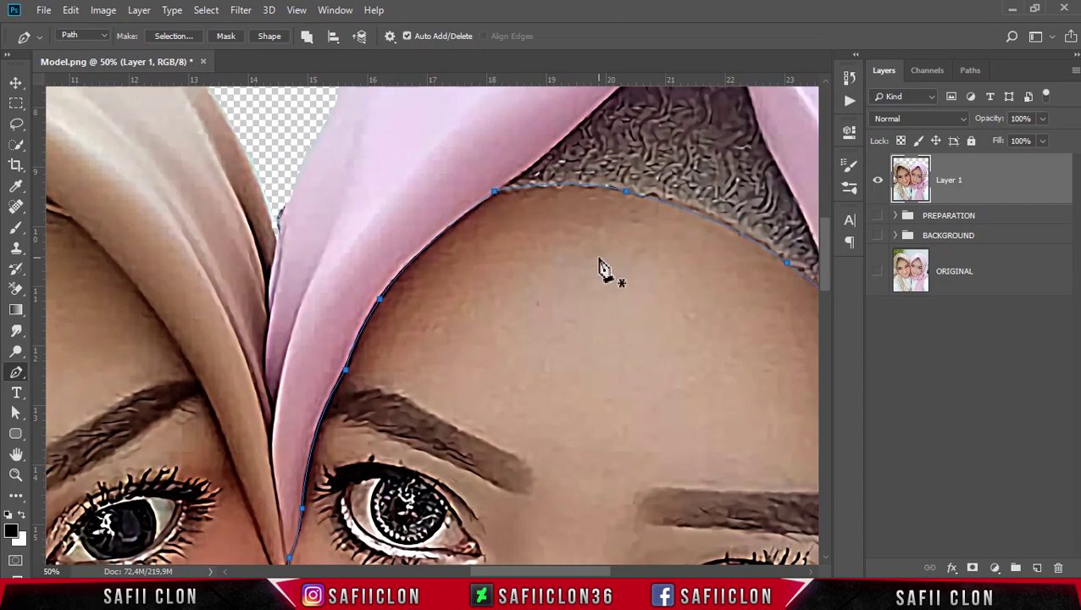
Step: Convert the closed face path into a new anti-aliased selection with a feather radius of 1 pixel
{"action": "key", "text": "ctrl+minus"}
{"action": "key", "text": "ctrl+minus"}
{"action": "key", "text": "ctrl+minus"}
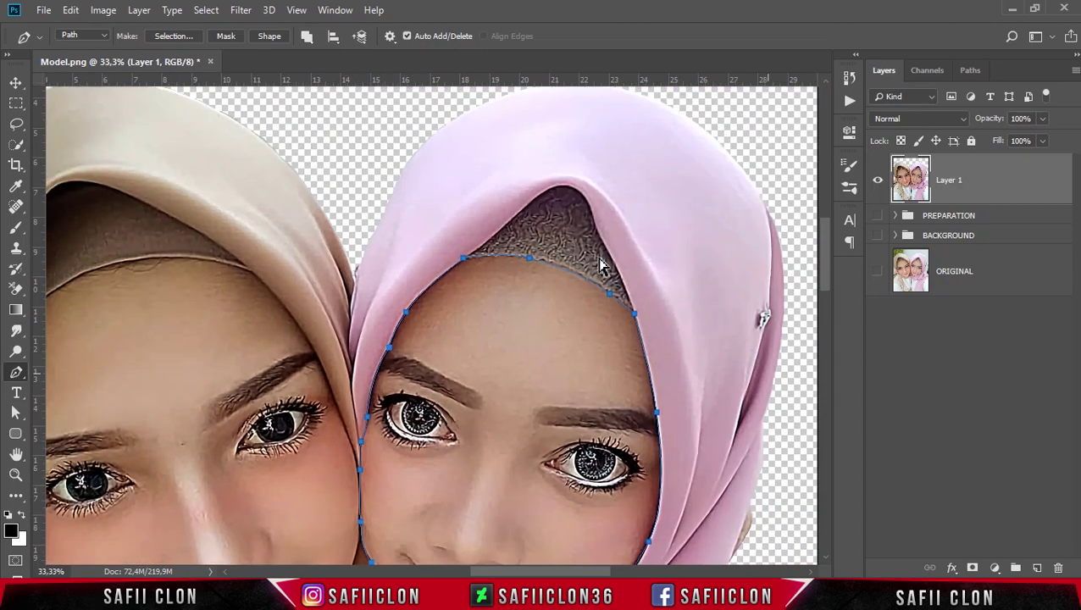
{"action": "key", "text": "ctrl+plus"}
{"action": "key", "text": "ctrl+plus"}
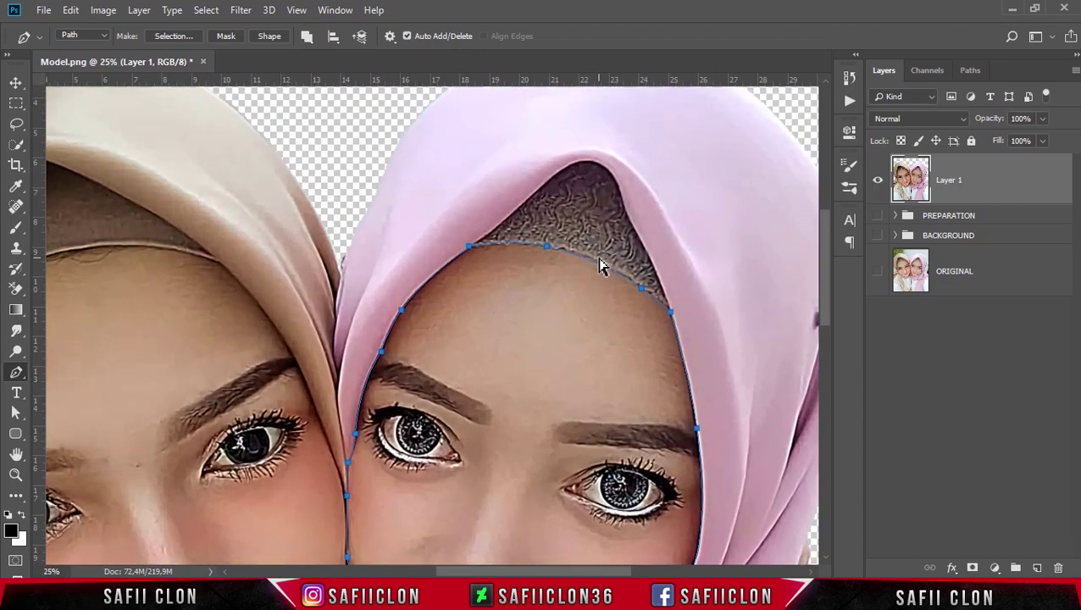
{"action": "scroll", "coordinate": [609, 290], "scroll_direction": "down", "scroll_amount": 3}
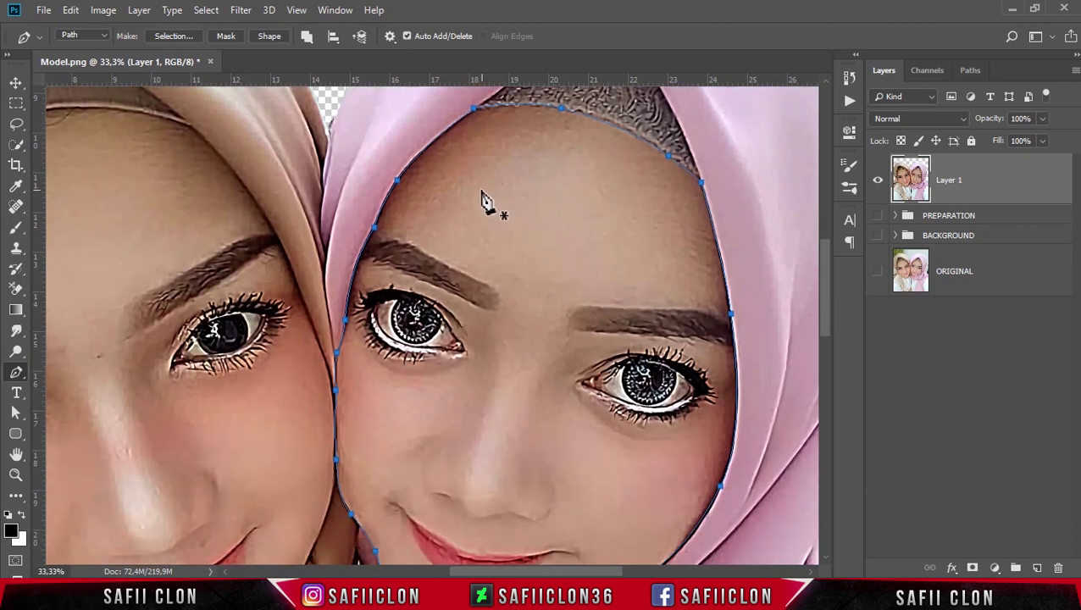
{"action": "right_click", "coordinate": [515, 214]}
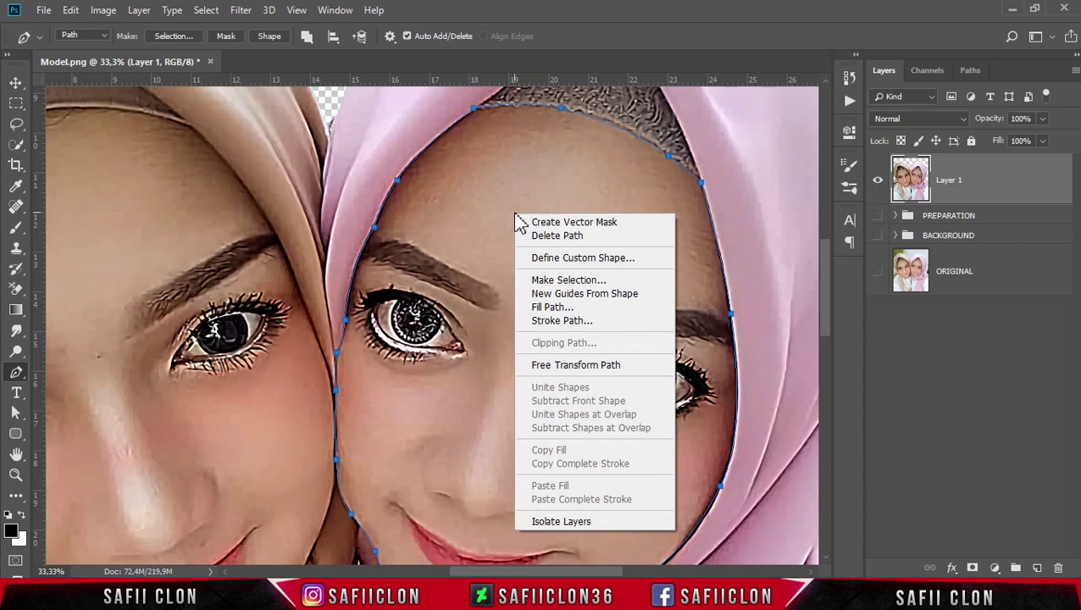
{"action": "left_click", "coordinate": [580, 285]}
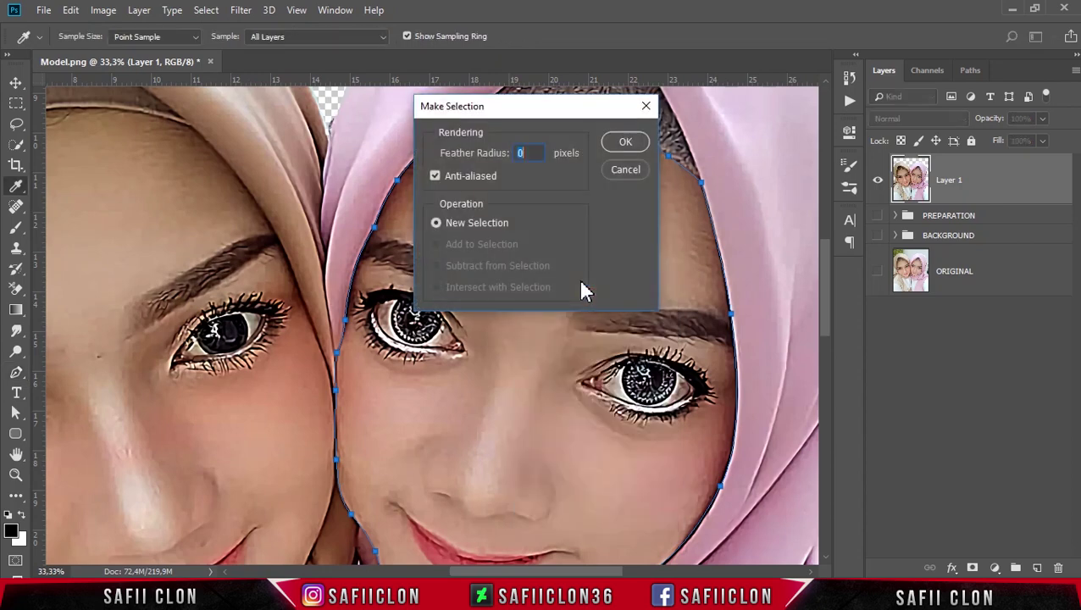
{"action": "left_click", "coordinate": [527, 153]}
{"action": "type", "text": "1"}
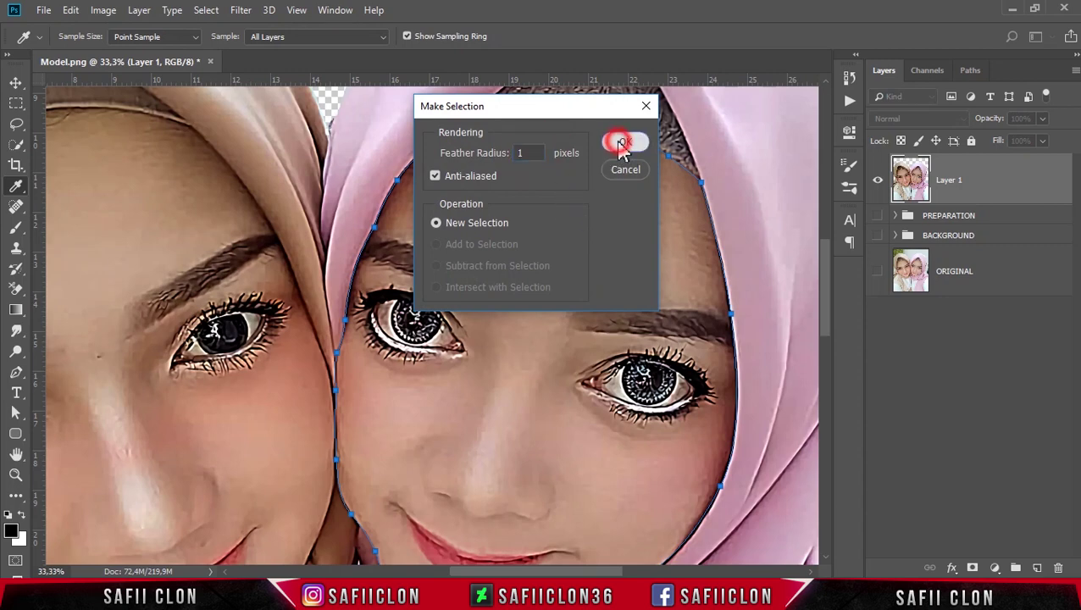
{"action": "left_click", "coordinate": [623, 142]}
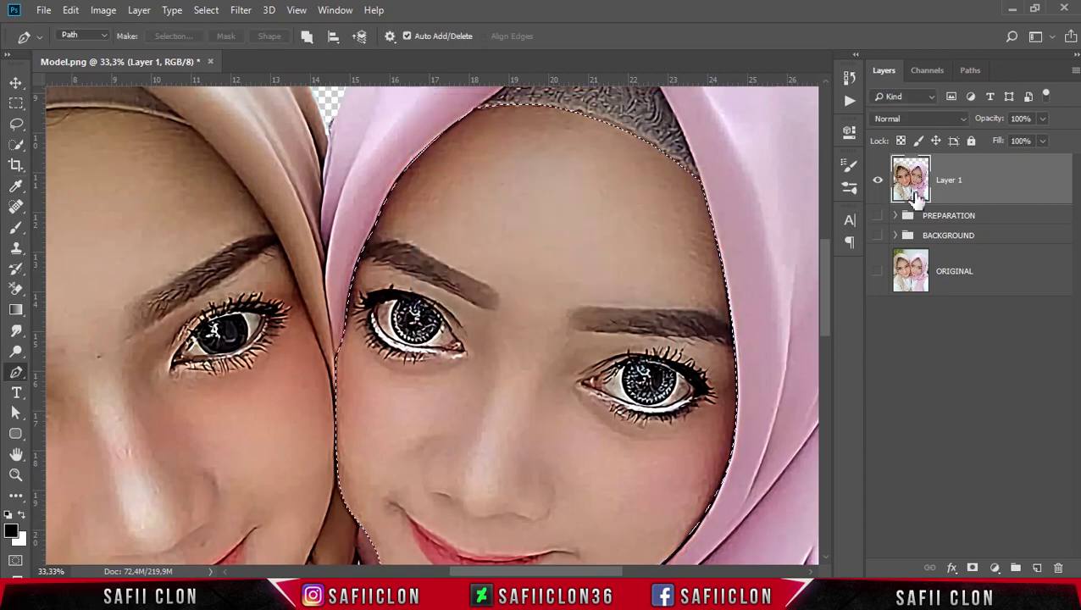
Step: Copy the selected face from Layer 1 to a new layer and check the cutout by toggling Layer 1's visibility
{"action": "left_click", "coordinate": [978, 180]}
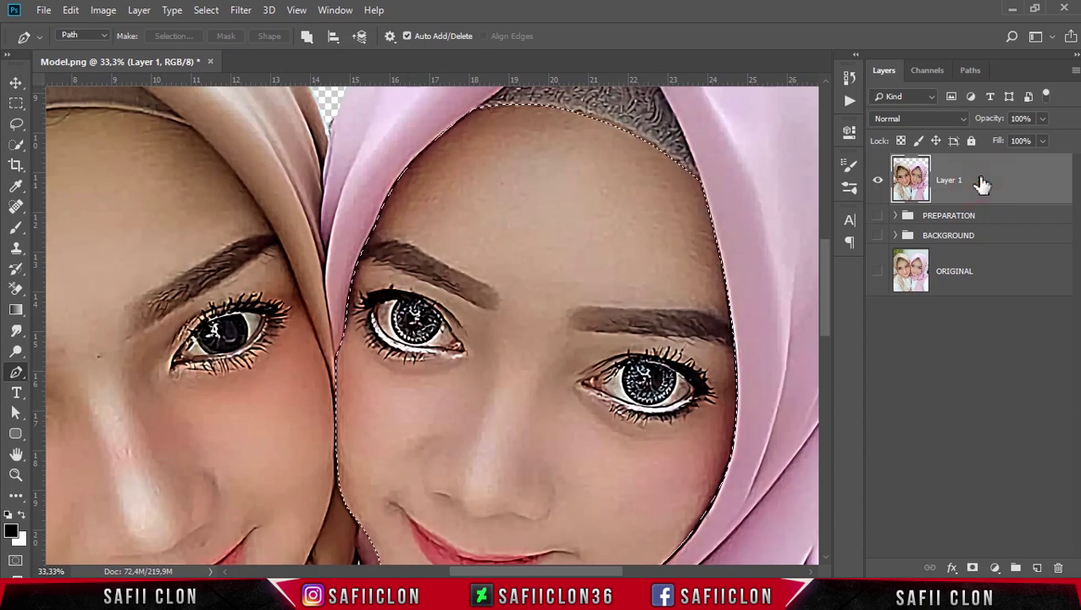
{"action": "key", "text": "ctrl+j"}
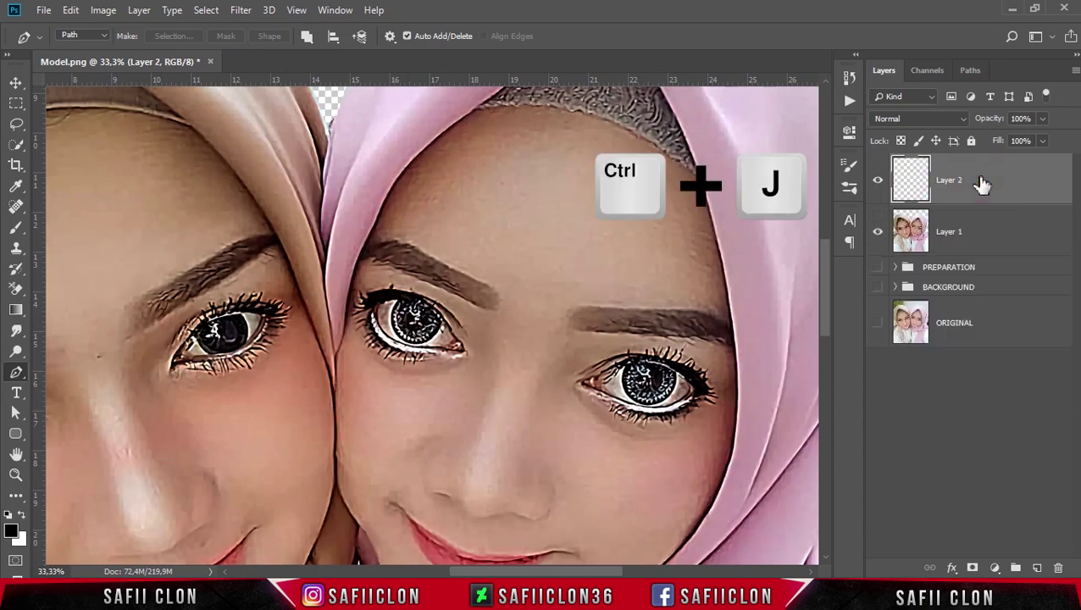
{"action": "left_click", "coordinate": [877, 231]}
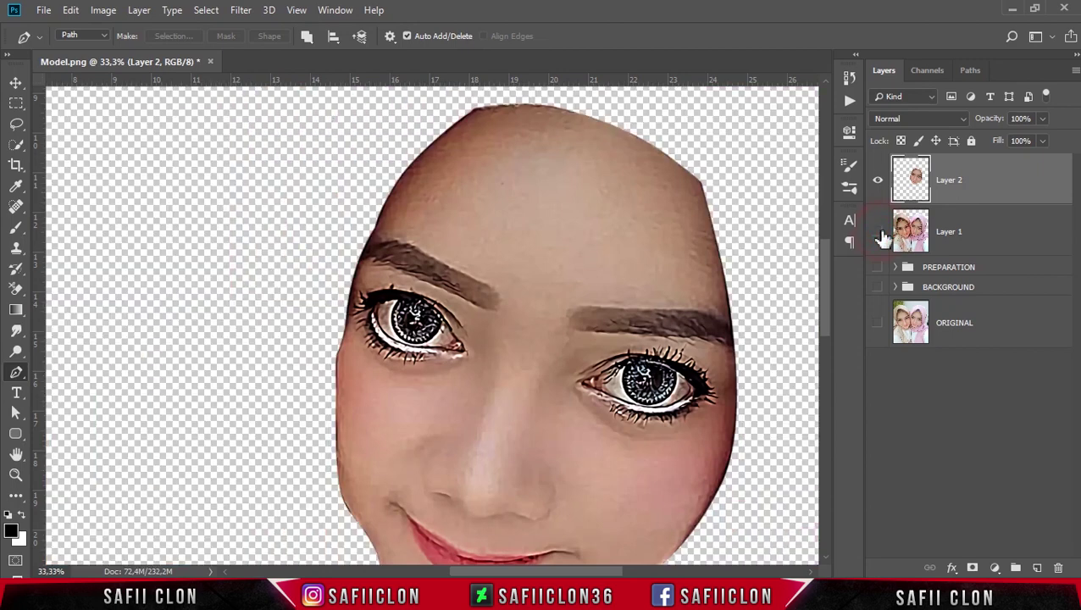
{"action": "left_click", "coordinate": [879, 232]}
{"action": "left_click", "coordinate": [878, 232]}
{"action": "left_click", "coordinate": [879, 232]}
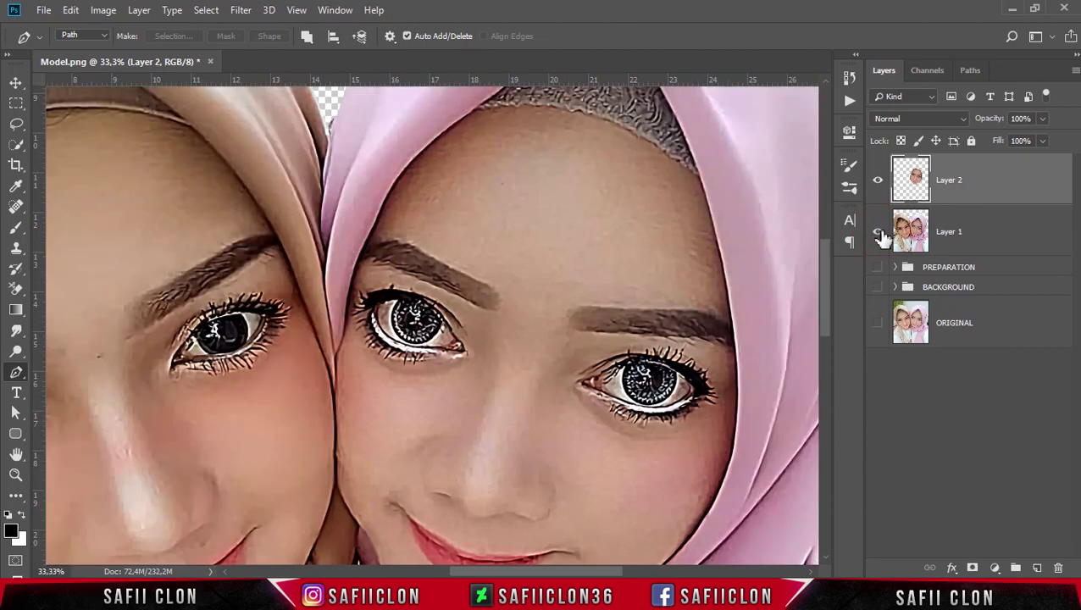
Step: On Layer 1, start a path around the beige-hijab woman's face, tracing the forehead edge from temple to temple
{"action": "left_click", "coordinate": [992, 232]}
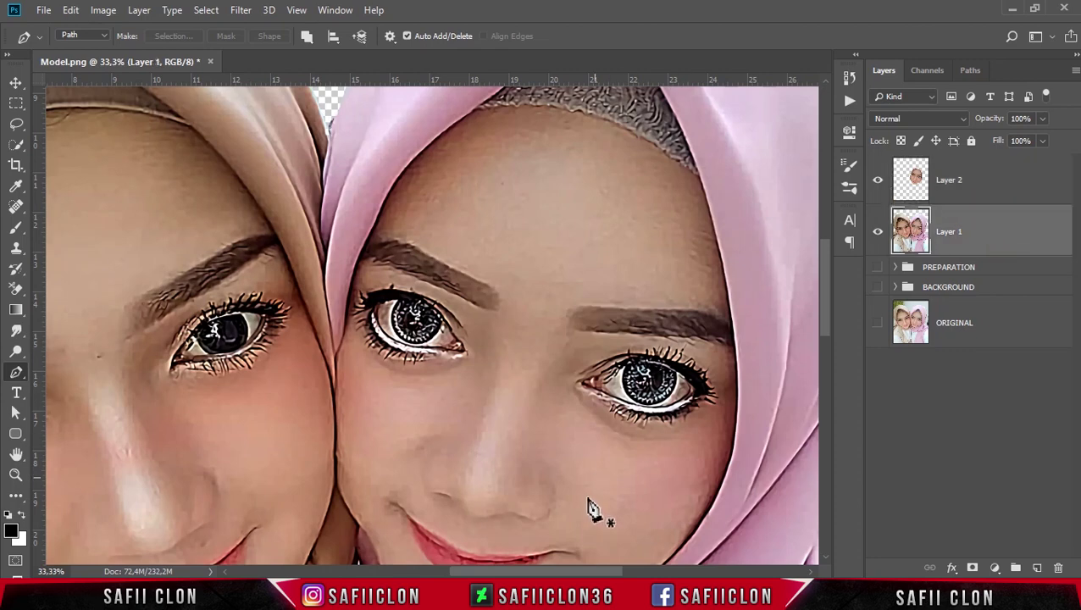
{"action": "left_click_drag", "start_coordinate": [576, 575], "coordinate": [503, 572]}
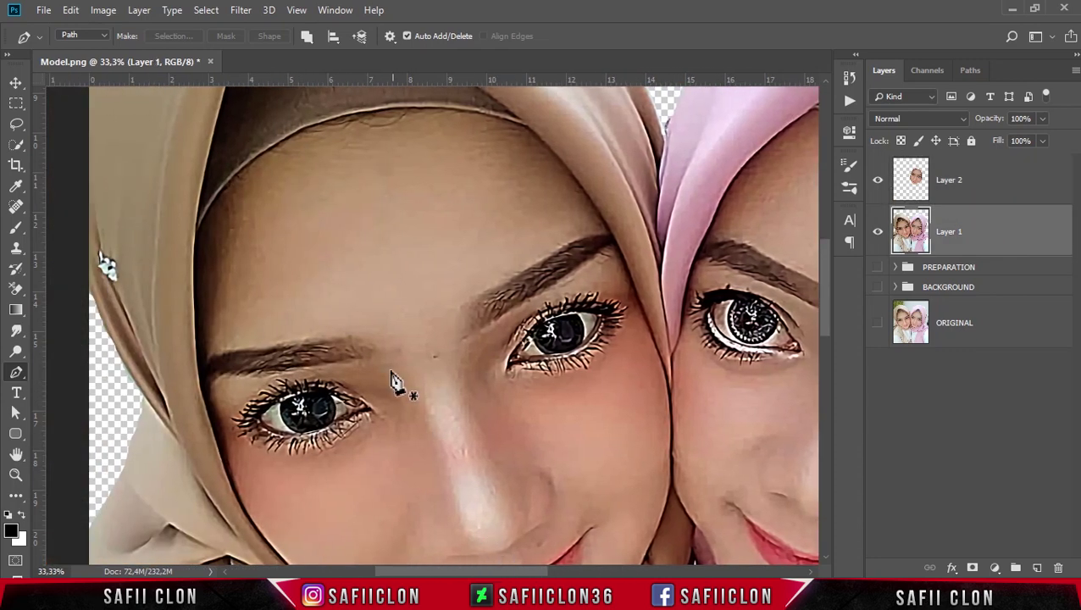
{"action": "left_click", "coordinate": [195, 234]}
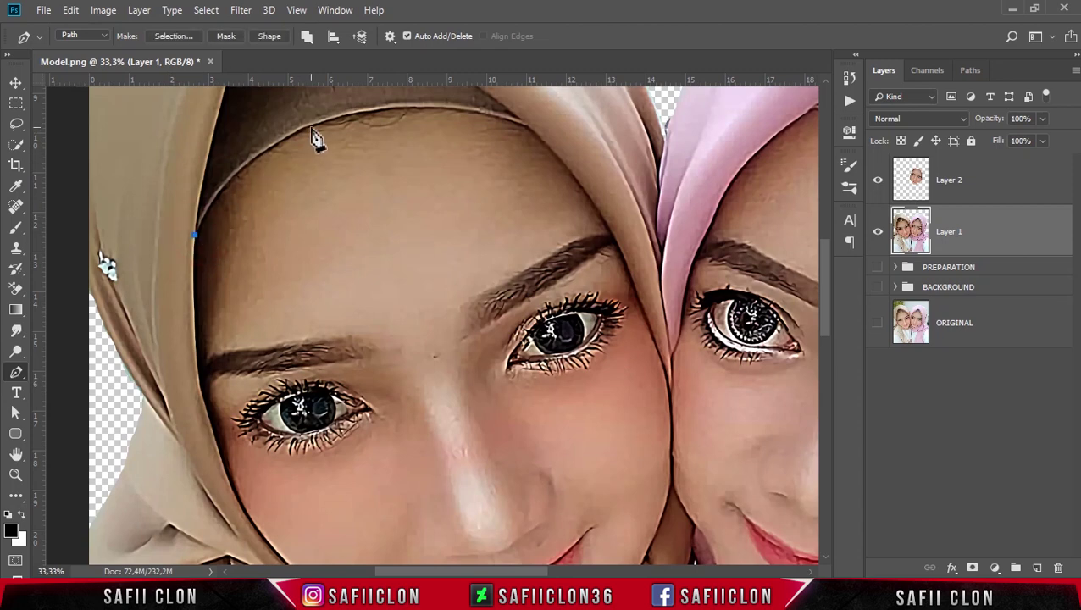
{"action": "left_click_drag", "start_coordinate": [316, 126], "coordinate": [414, 110]}
{"action": "left_click_drag", "start_coordinate": [532, 158], "coordinate": [542, 168]}
{"action": "scroll", "coordinate": [584, 182], "scroll_direction": "down", "scroll_amount": 3}
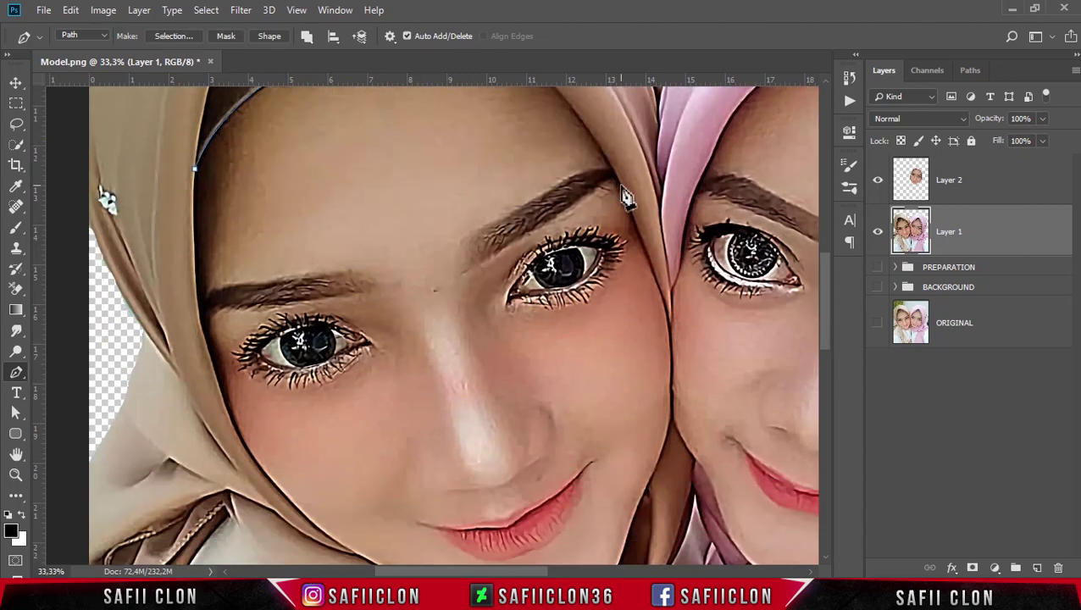
Step: Continue the beige-hijab face path down past the inner eyebrow and cheek, where the faces touch, to the jaw
{"action": "left_click_drag", "start_coordinate": [624, 198], "coordinate": [638, 237]}
{"action": "scroll", "coordinate": [639, 244], "scroll_direction": "down", "scroll_amount": 1}
{"action": "left_click_drag", "start_coordinate": [669, 305], "coordinate": [669, 324]}
{"action": "scroll", "coordinate": [672, 314], "scroll_direction": "down", "scroll_amount": 8}
{"action": "left_click_drag", "start_coordinate": [645, 273], "coordinate": [633, 293]}
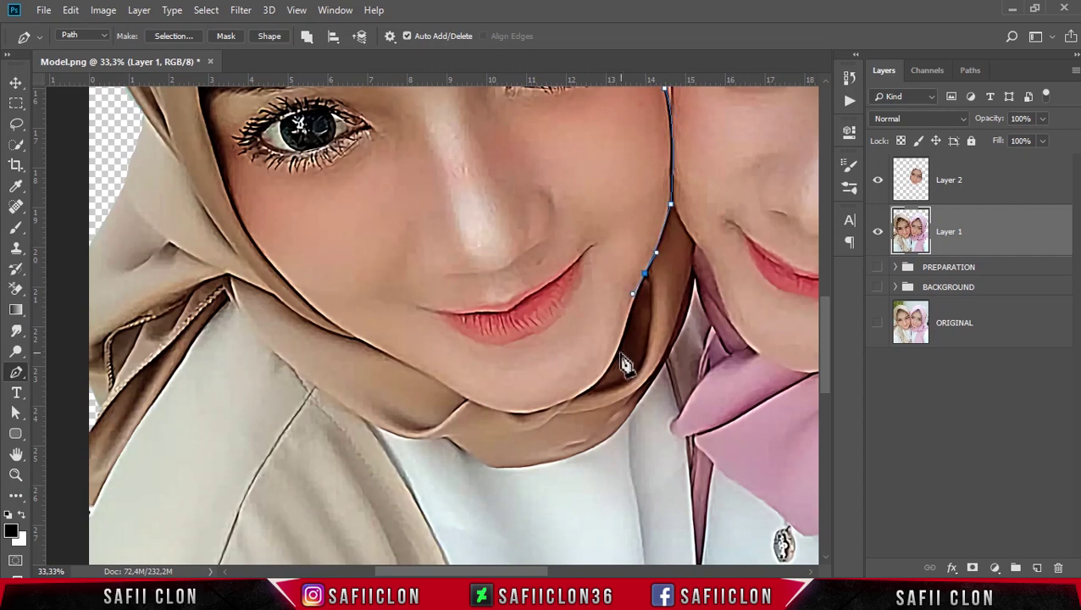
{"action": "left_click_drag", "start_coordinate": [618, 348], "coordinate": [613, 364]}
Step: Trace the beige-hijab face path around the chin and up the outer cheek, closing it at the temple
{"action": "scroll", "coordinate": [610, 356], "scroll_direction": "down", "scroll_amount": 3}
{"action": "left_click_drag", "start_coordinate": [566, 324], "coordinate": [458, 316]}
{"action": "left_click_drag", "start_coordinate": [401, 285], "coordinate": [380, 277]}
{"action": "scroll", "coordinate": [376, 277], "scroll_direction": "up", "scroll_amount": 3}
{"action": "left_click_drag", "start_coordinate": [307, 292], "coordinate": [229, 248]}
{"action": "scroll", "coordinate": [285, 272], "scroll_direction": "up", "scroll_amount": 3}
{"action": "scroll", "coordinate": [232, 273], "scroll_direction": "up", "scroll_amount": 7}
{"action": "left_click_drag", "start_coordinate": [198, 306], "coordinate": [199, 286]}
{"action": "scroll", "coordinate": [199, 286], "scroll_direction": "up", "scroll_amount": 4}
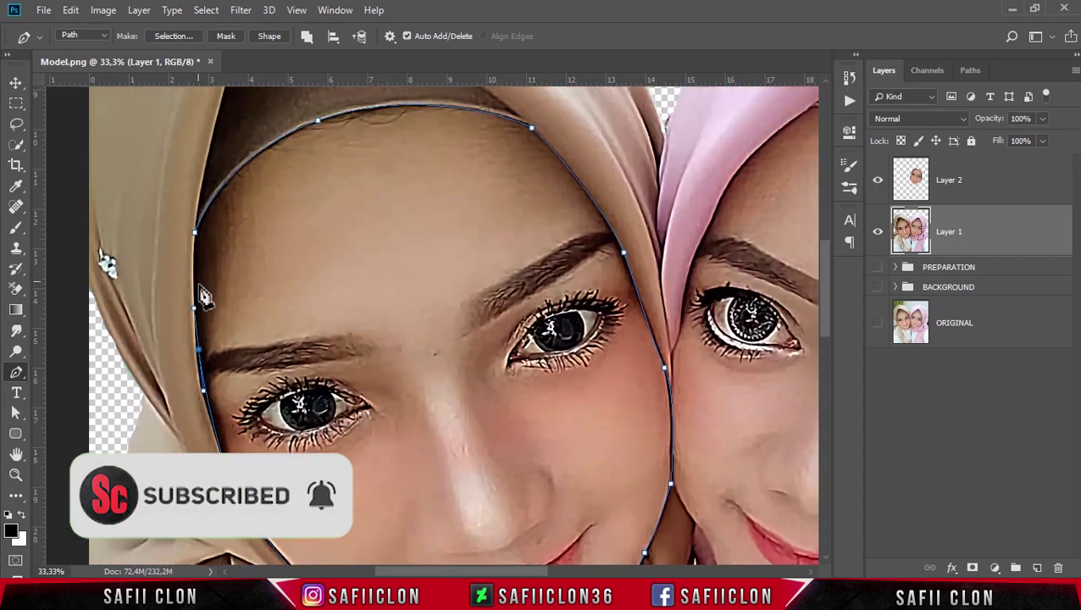
{"action": "left_click", "coordinate": [194, 270]}
Step: Convert the beige-hijab face path to a new selection with a 1-pixel feather and copy the face from Layer 1 to a new layer
{"action": "right_click", "coordinate": [377, 245]}
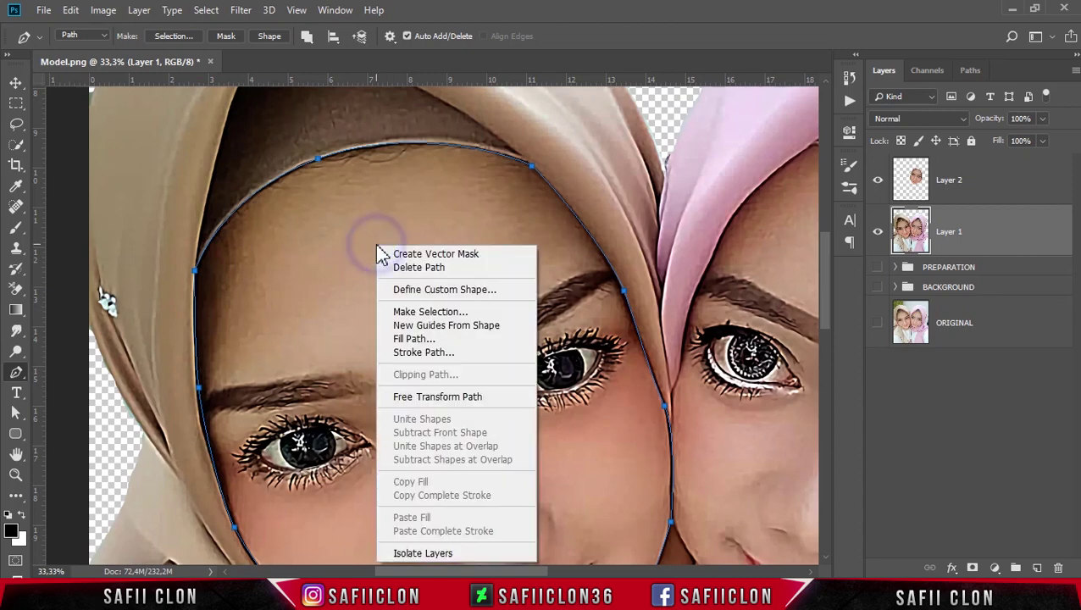
{"action": "left_click", "coordinate": [434, 313]}
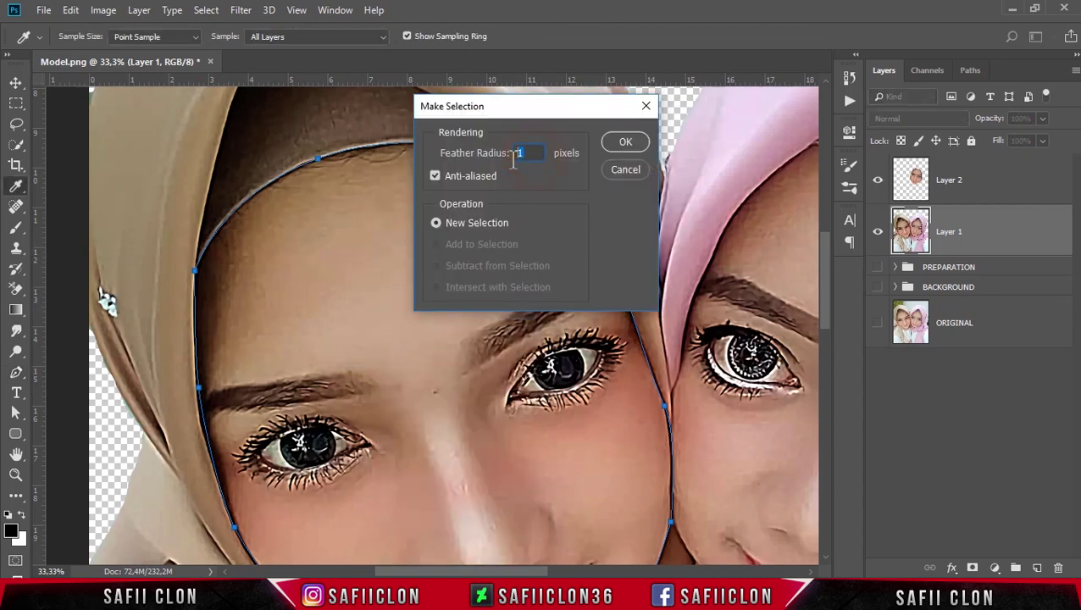
{"action": "left_click", "coordinate": [626, 146]}
{"action": "key", "text": "p"}
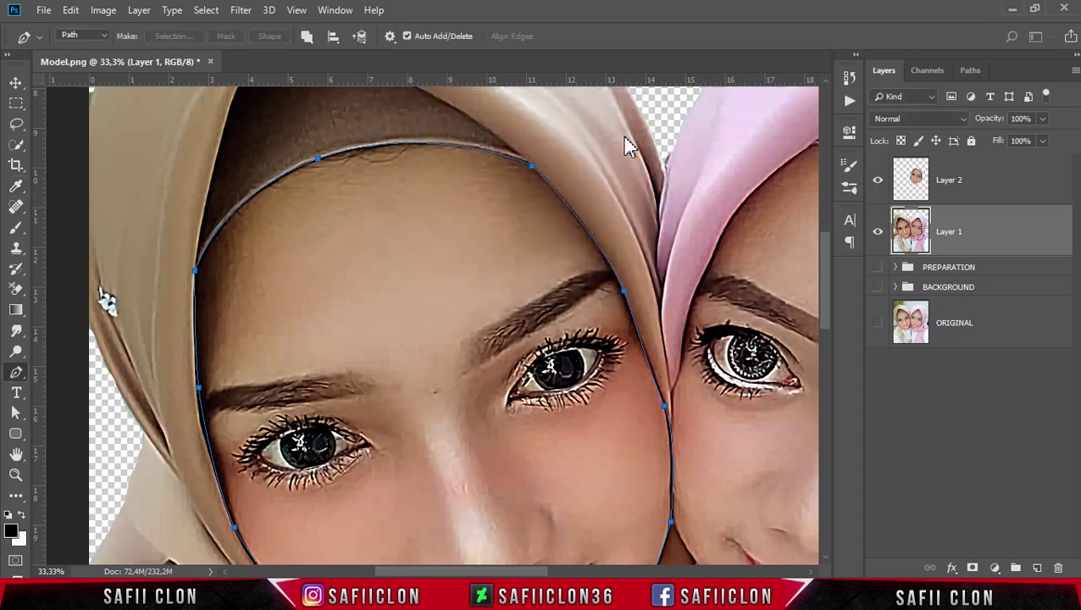
{"action": "left_click", "coordinate": [1002, 227]}
{"action": "key", "text": "ctrl+j"}
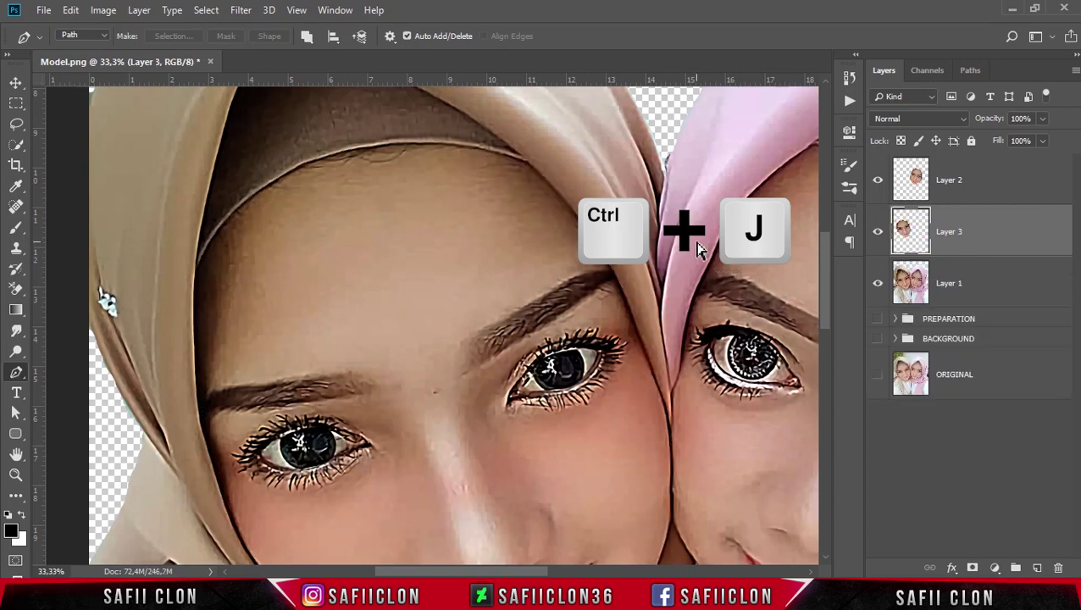
Step: Group the two face cutout layers, Layer 2 and Layer 3, into a group named FACE
{"action": "key", "text": "ctrl+minus"}
{"action": "key", "text": "ctrl+minus"}
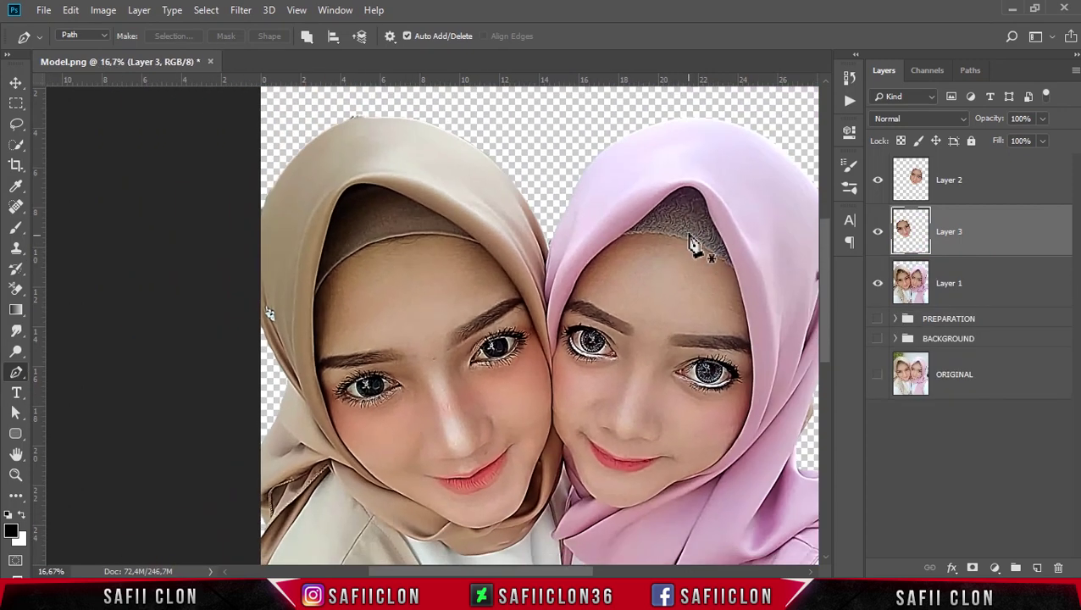
{"action": "left_click", "coordinate": [1007, 183], "text": "ctrl"}
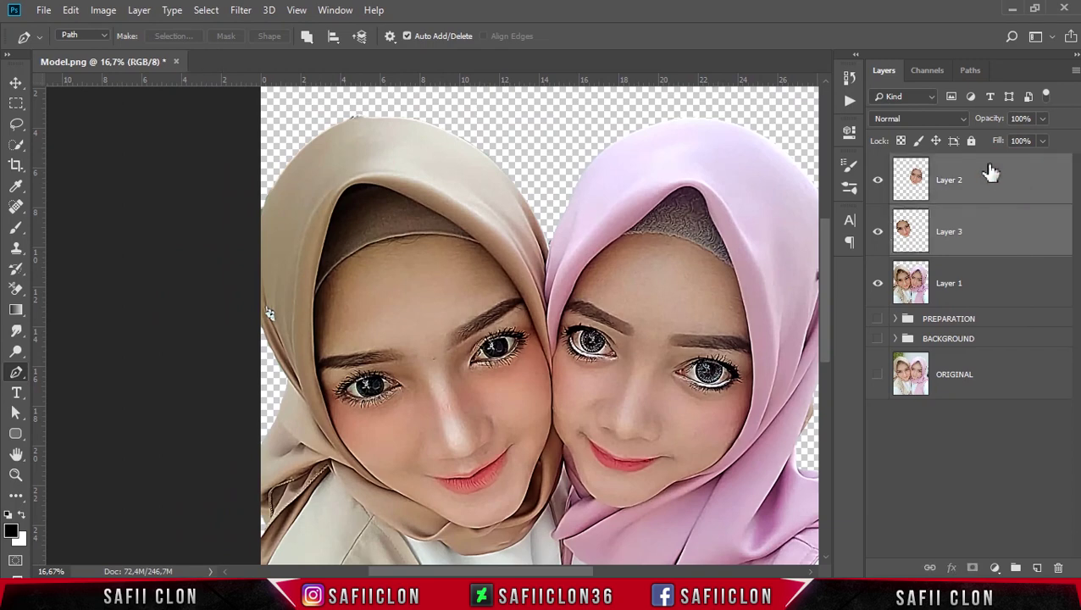
{"action": "right_click", "coordinate": [995, 176]}
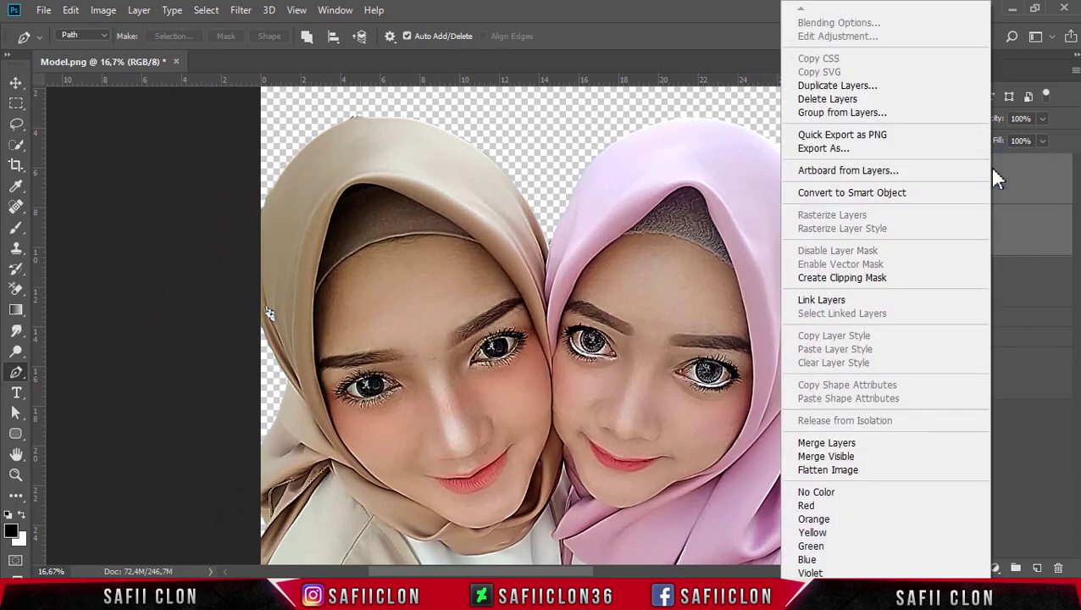
{"action": "left_click", "coordinate": [846, 112]}
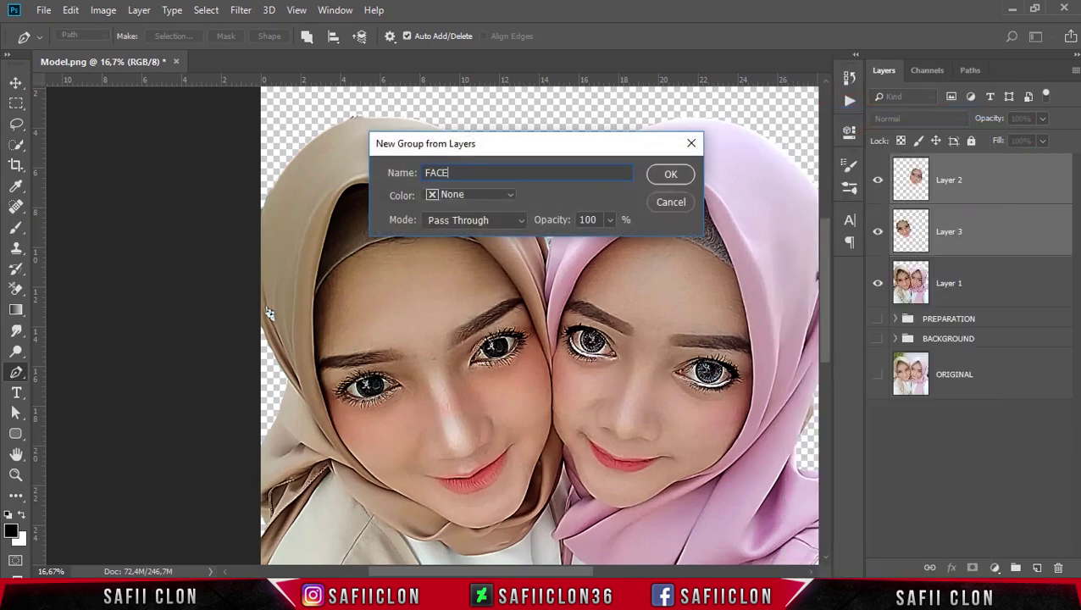
{"action": "left_click", "coordinate": [675, 175]}
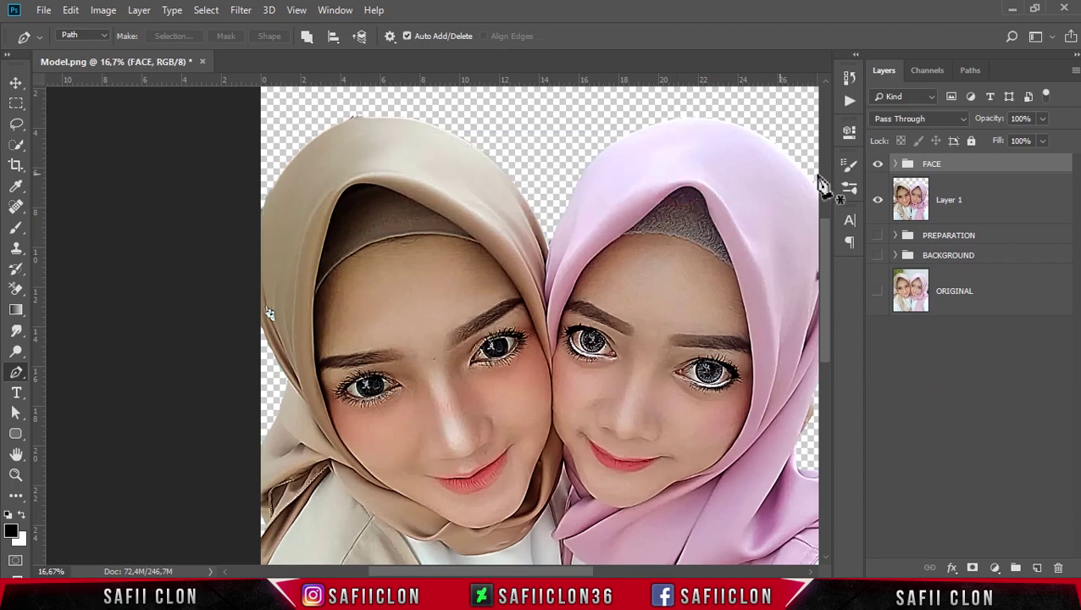
Step: In the FACE group, rename the pink-hijab face layer to 1 and the beige-hijab face layer to 2
{"action": "left_click", "coordinate": [896, 165]}
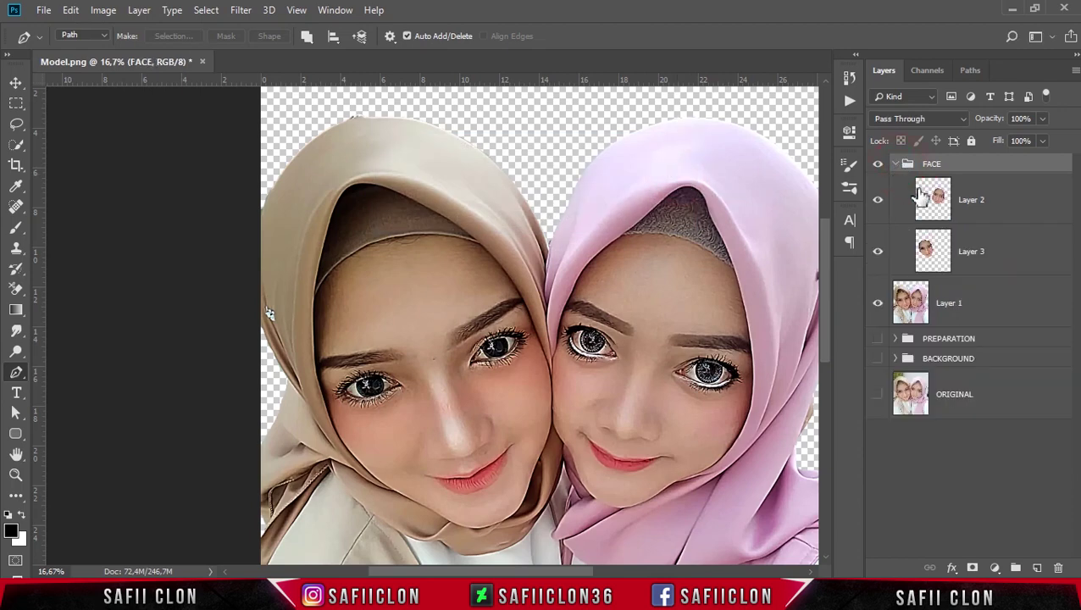
{"action": "left_click", "coordinate": [1031, 219]}
{"action": "double_click", "coordinate": [971, 201]}
{"action": "type", "text": "1"}
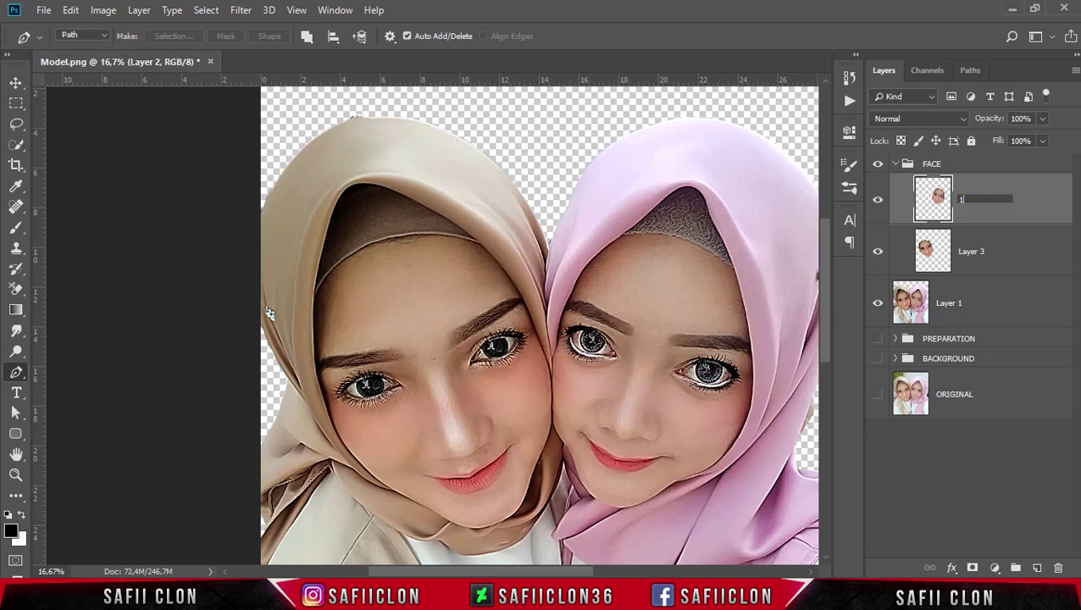
{"action": "left_click", "coordinate": [1026, 199]}
{"action": "double_click", "coordinate": [972, 254]}
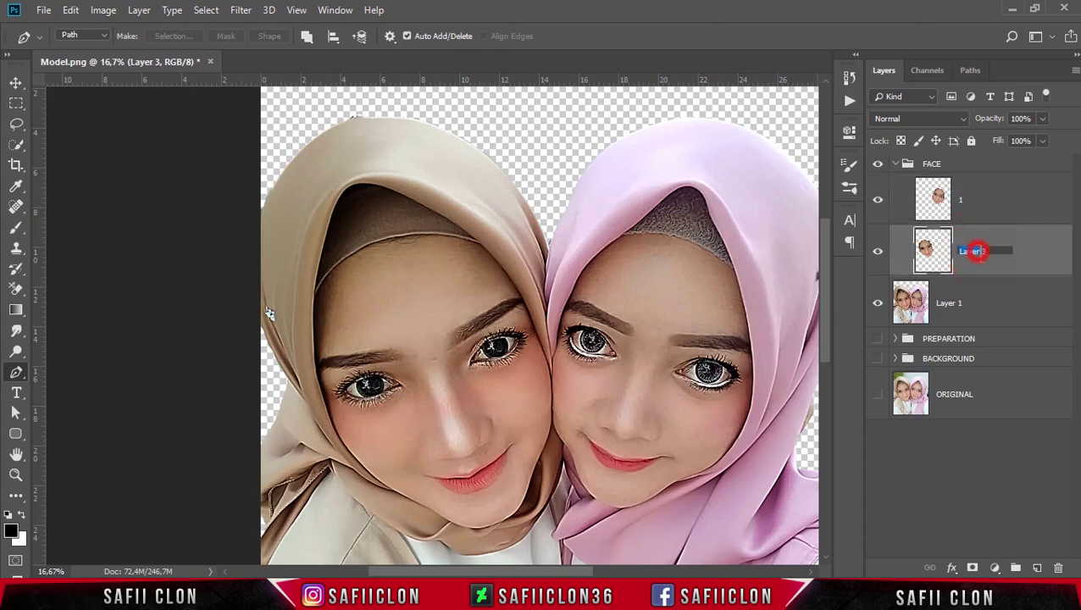
{"action": "left_click", "coordinate": [1027, 251]}
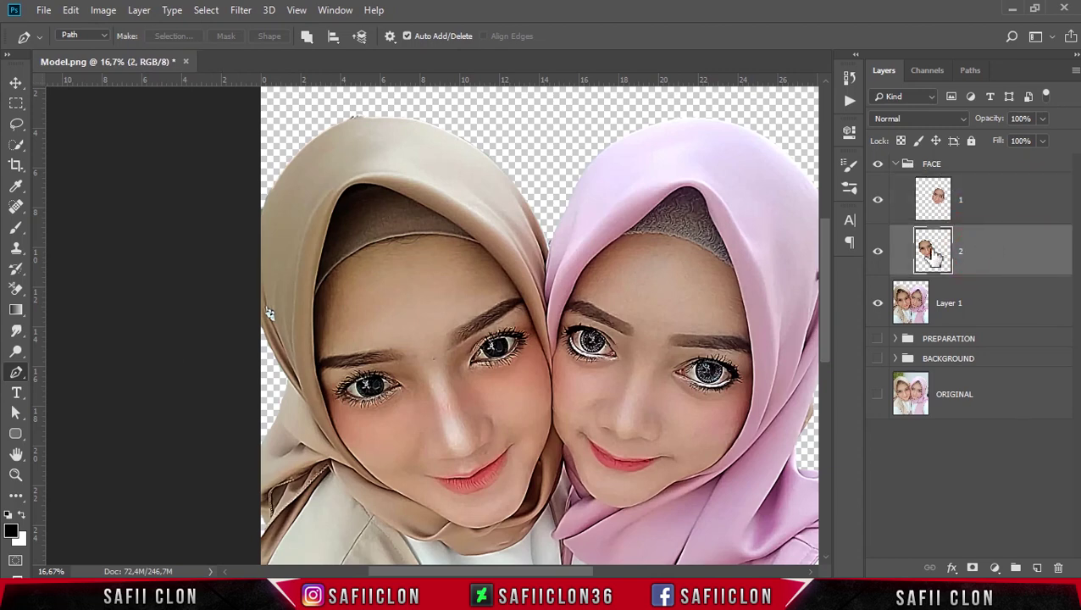
Step: Check both face cutouts by toggling the visibility of Layer 1 and each face layer, and collapse the FACE group
{"action": "left_click", "coordinate": [877, 303]}
{"action": "left_click", "coordinate": [879, 202]}
{"action": "left_click", "coordinate": [879, 202]}
{"action": "left_click", "coordinate": [877, 252]}
{"action": "left_click", "coordinate": [878, 251]}
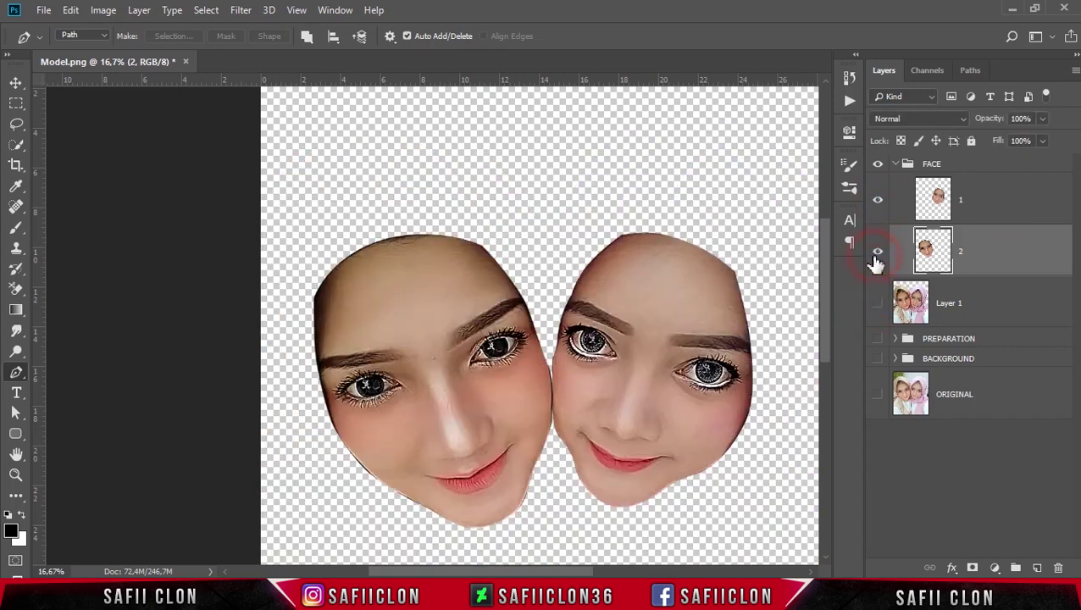
{"action": "left_click", "coordinate": [876, 303]}
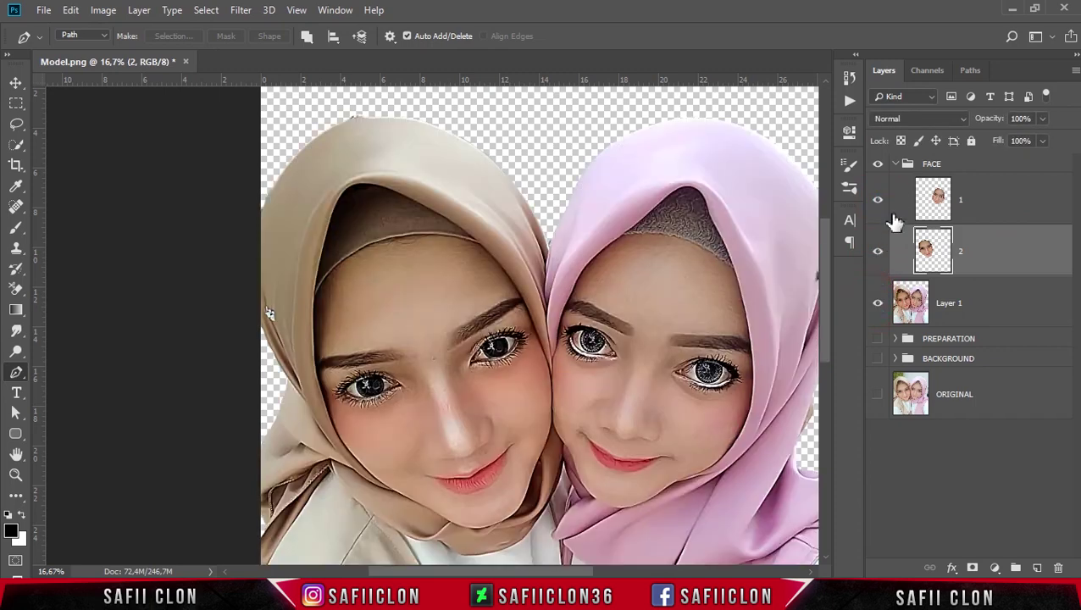
{"action": "left_click", "coordinate": [901, 166]}
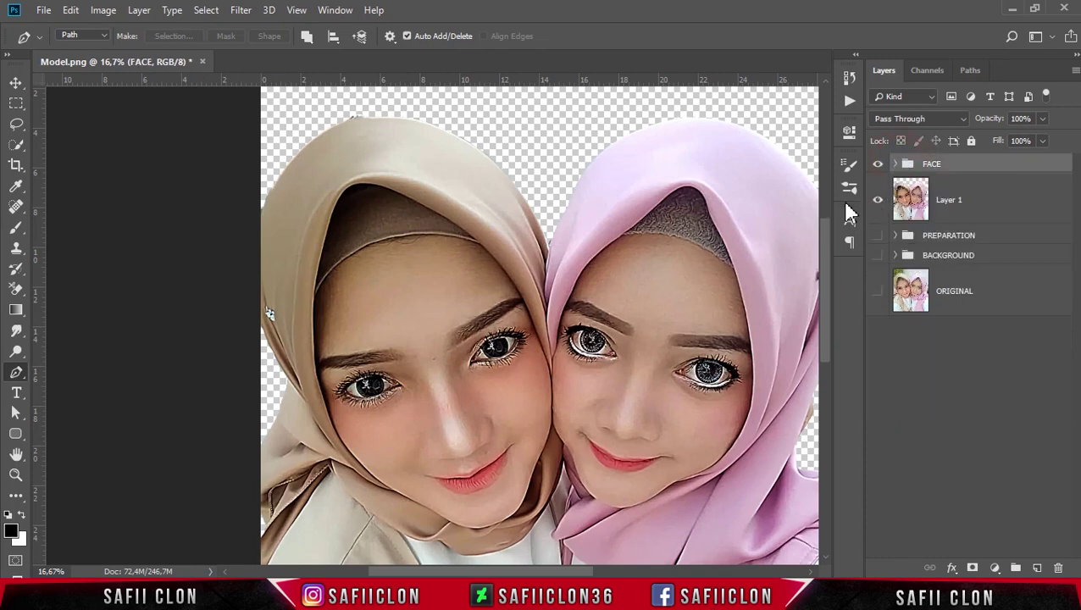
Step: On Layer 1, trace a closed Pen path around the pink-hijab woman's iris nearest the other woman's face
{"action": "scroll", "coordinate": [748, 241], "scroll_direction": "down", "scroll_amount": 5}
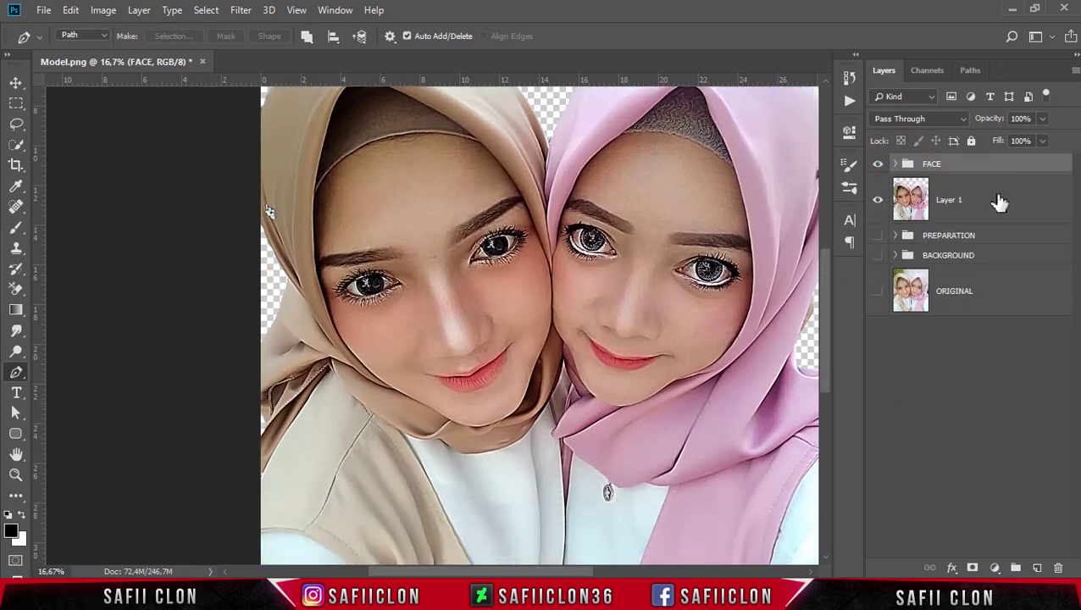
{"action": "left_click", "coordinate": [1004, 204]}
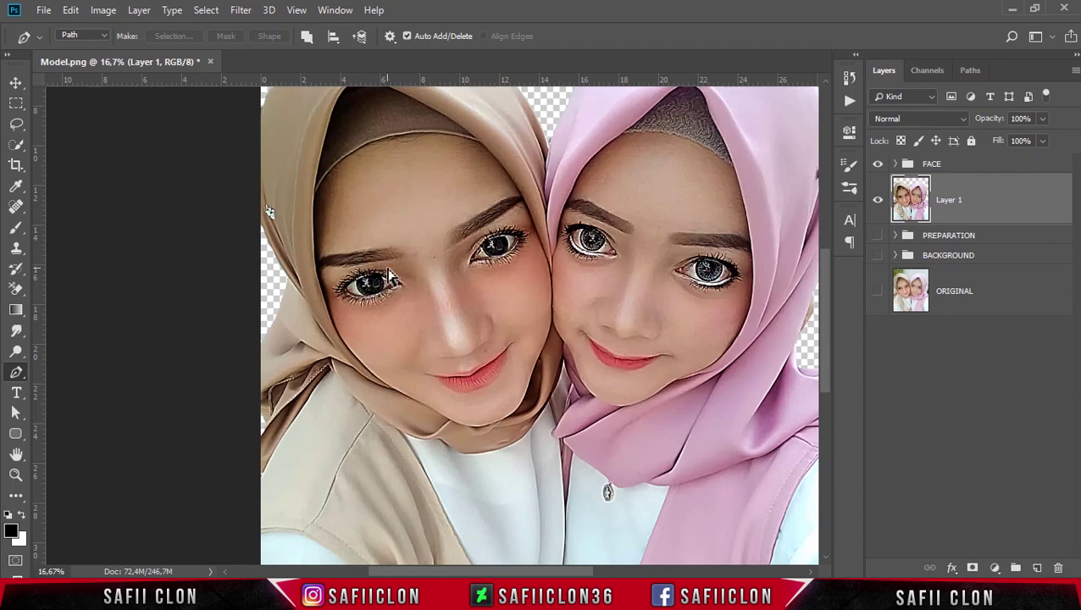
{"action": "key", "text": "ctrl+plus"}
{"action": "key", "text": "ctrl+plus"}
{"action": "left_click_drag", "start_coordinate": [480, 568], "coordinate": [549, 569]}
{"action": "scroll", "coordinate": [595, 284], "scroll_direction": "up", "scroll_amount": 5}
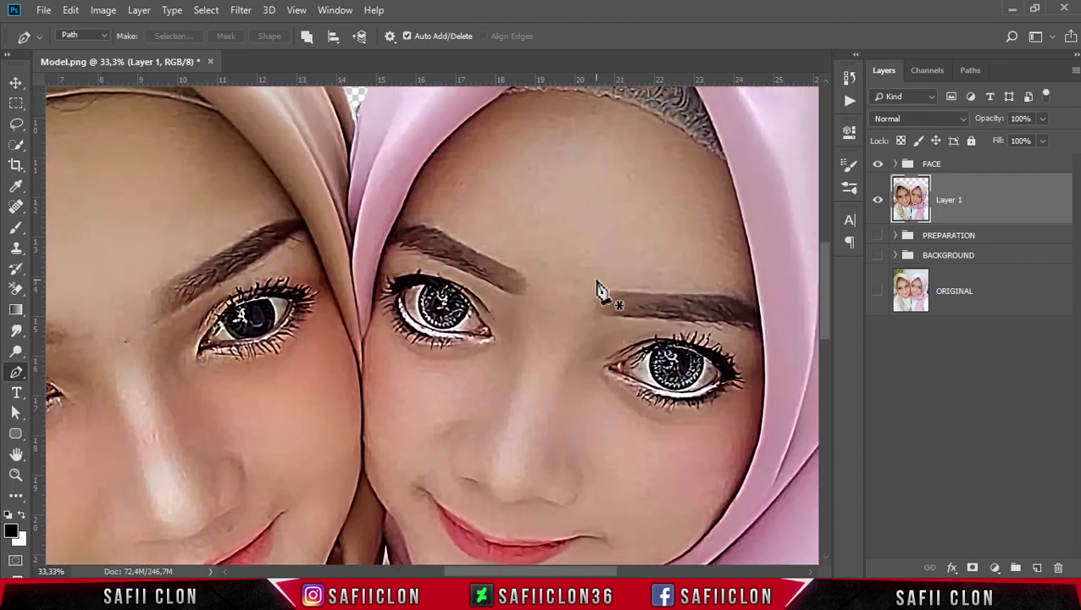
{"action": "key", "text": "ctrl+plus"}
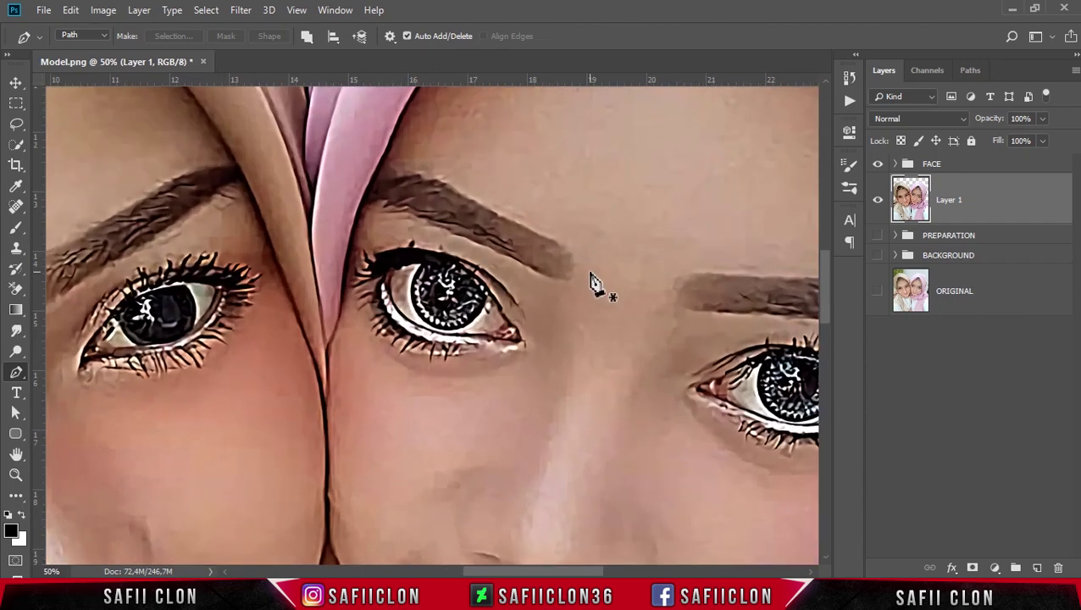
{"action": "scroll", "coordinate": [592, 280], "scroll_direction": "up", "scroll_amount": 1}
{"action": "key", "text": "ctrl+plus"}
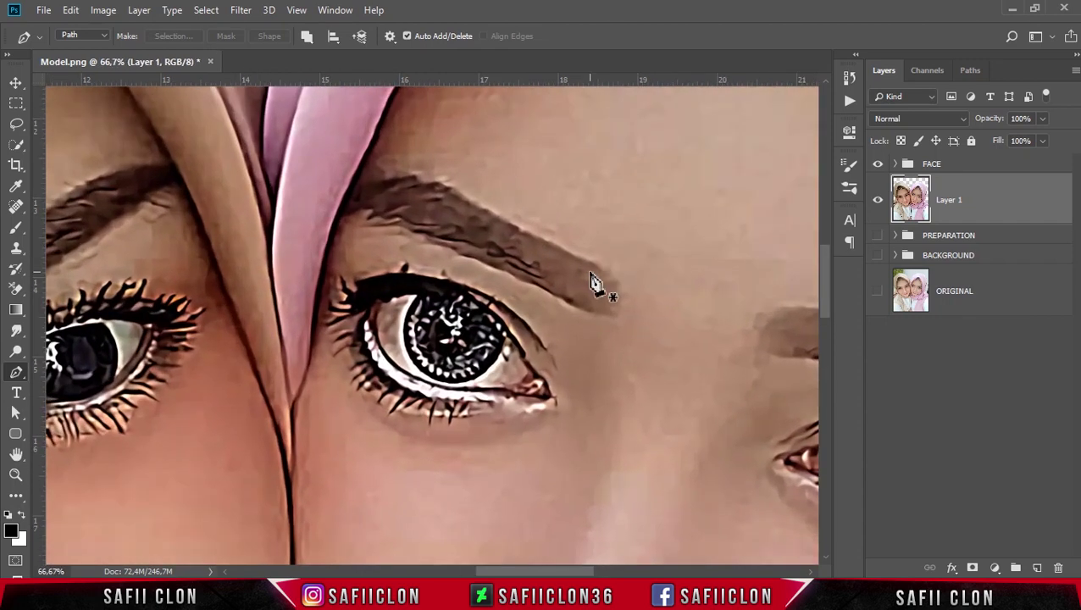
{"action": "left_click", "coordinate": [415, 294]}
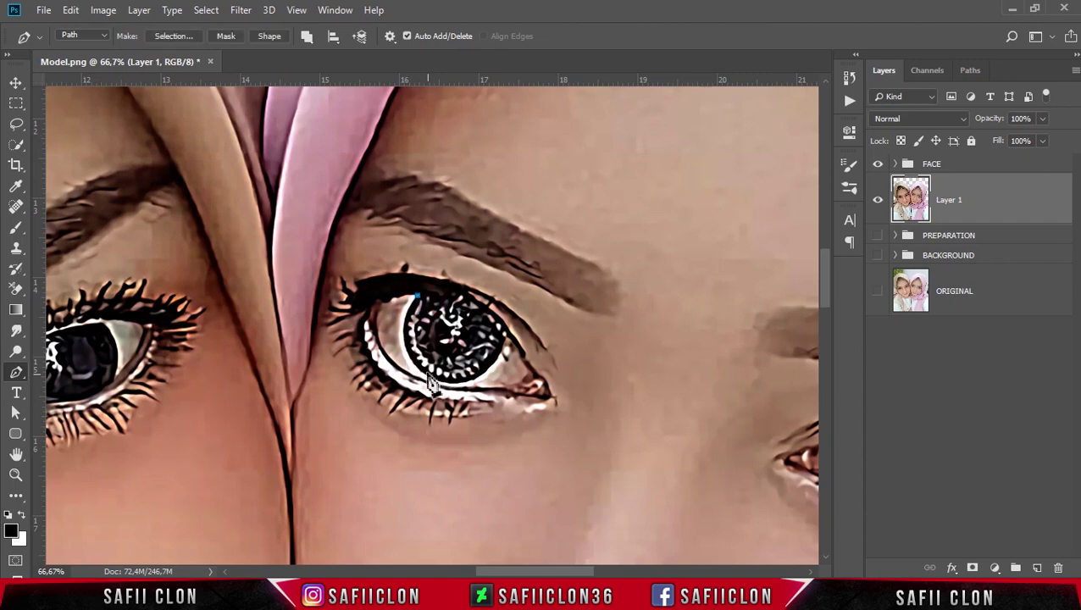
{"action": "left_click_drag", "start_coordinate": [425, 375], "coordinate": [472, 407]}
{"action": "left_click_drag", "start_coordinate": [427, 375], "coordinate": [425, 376]}
{"action": "mouse_move", "coordinate": [379, 347]}
{"action": "left_mouse_down"}
{"action": "mouse_move", "coordinate": [368, 330]}
{"action": "mouse_move", "coordinate": [382, 340]}
{"action": "left_mouse_up"}
{"action": "left_click_drag", "start_coordinate": [505, 336], "coordinate": [508, 316]}
{"action": "left_click_drag", "start_coordinate": [466, 409], "coordinate": [462, 403]}
{"action": "left_click_drag", "start_coordinate": [463, 293], "coordinate": [405, 315]}
Step: Trace a second closed Pen path around the pink-hijab woman's other iris
{"action": "scroll", "coordinate": [517, 491], "scroll_direction": "right", "scroll_amount": 8}
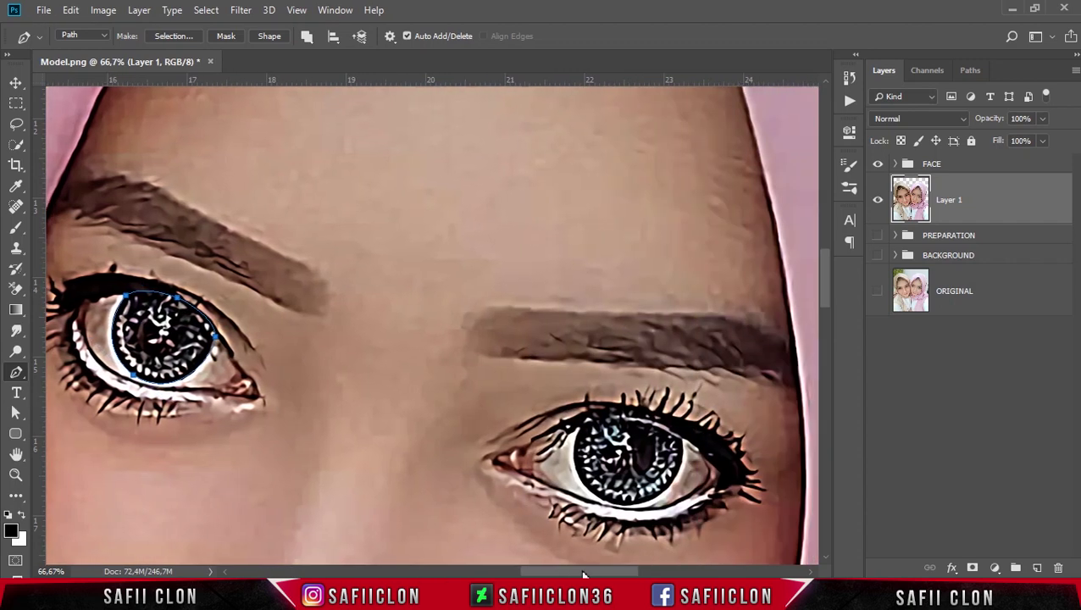
{"action": "scroll", "coordinate": [555, 501], "scroll_direction": "down", "scroll_amount": 1}
{"action": "left_click", "coordinate": [580, 390]}
{"action": "left_click_drag", "start_coordinate": [612, 464], "coordinate": [670, 485]}
{"action": "left_click_drag", "start_coordinate": [683, 403], "coordinate": [672, 397]}
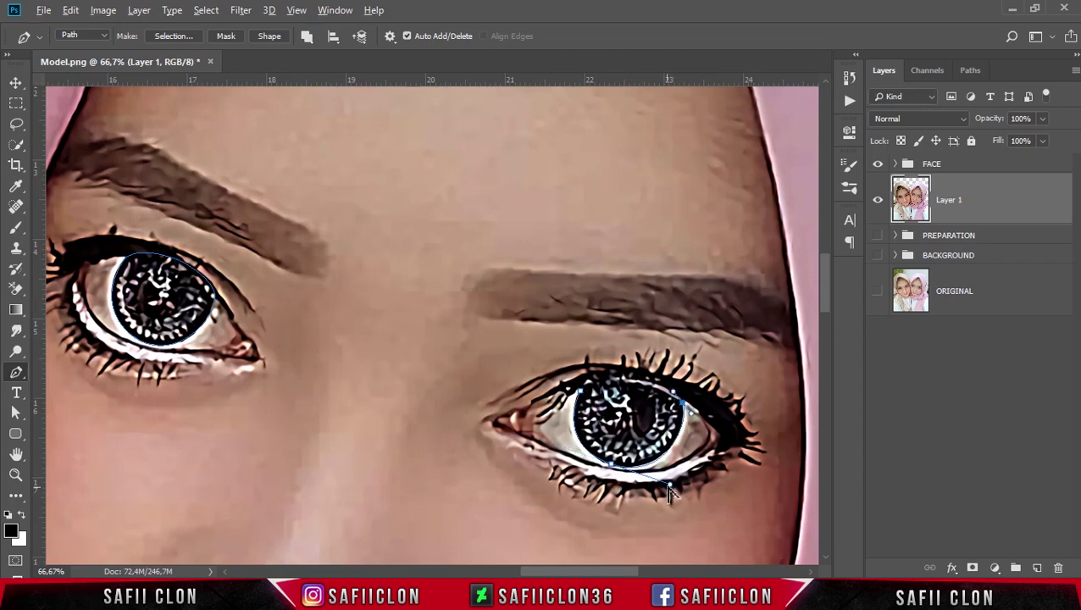
{"action": "left_click_drag", "start_coordinate": [580, 390], "coordinate": [542, 426]}
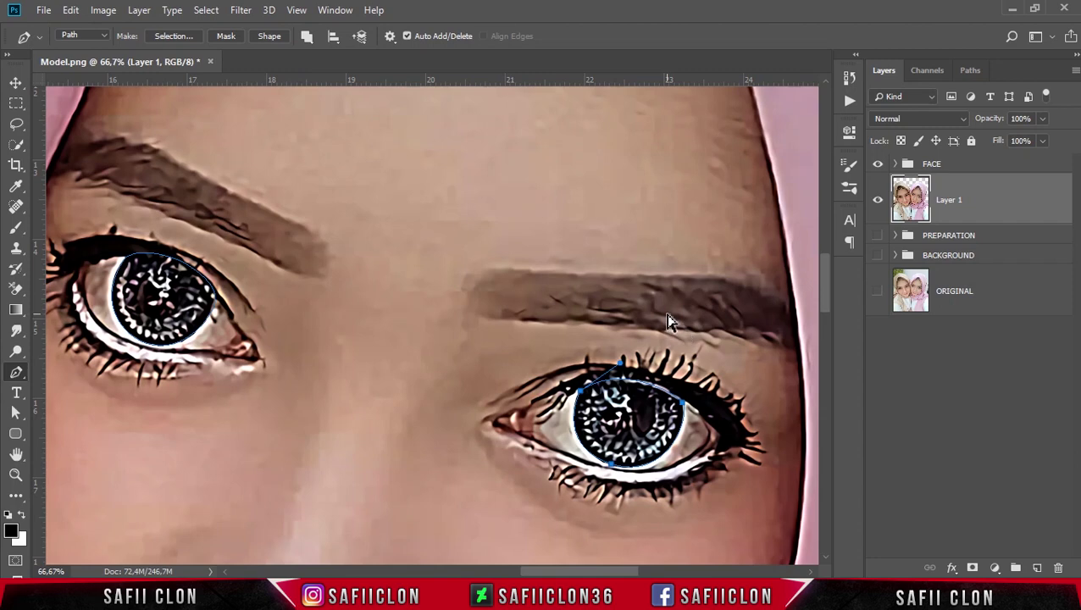
Step: Convert both iris paths to a new selection with a 1-pixel feather and copy the irises to a new layer
{"action": "key", "text": "ctrl+minus"}
{"action": "left_click_drag", "start_coordinate": [134, 136], "coordinate": [710, 511]}
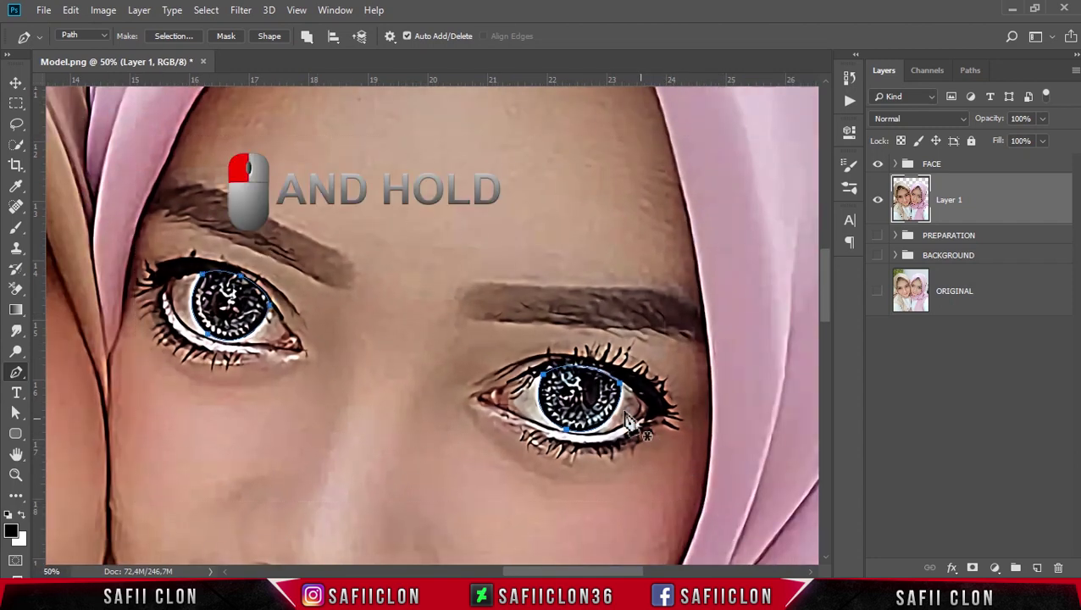
{"action": "right_click", "coordinate": [394, 238]}
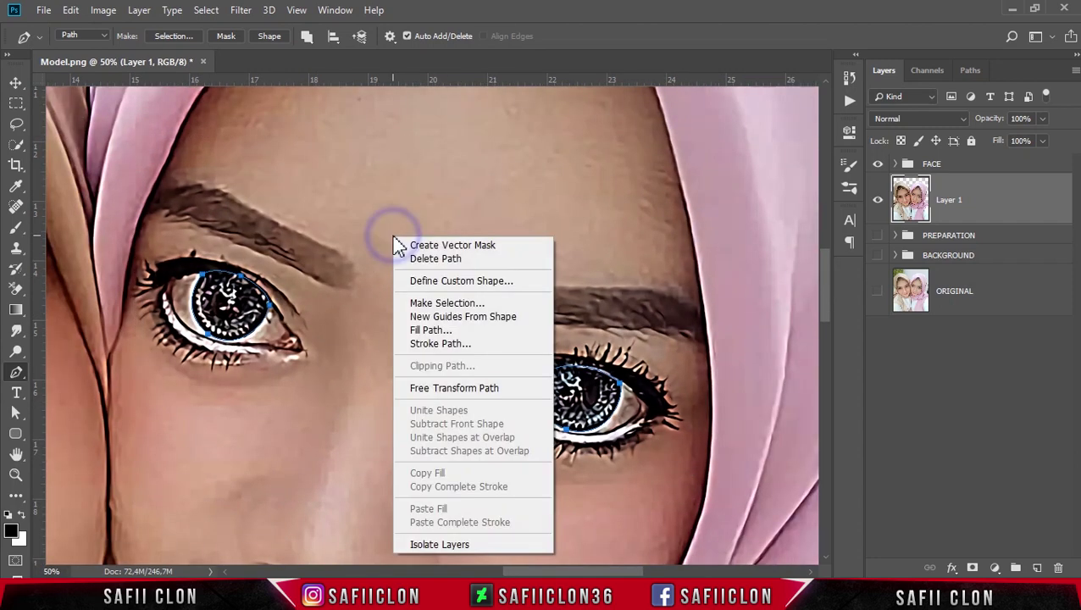
{"action": "left_click", "coordinate": [447, 303]}
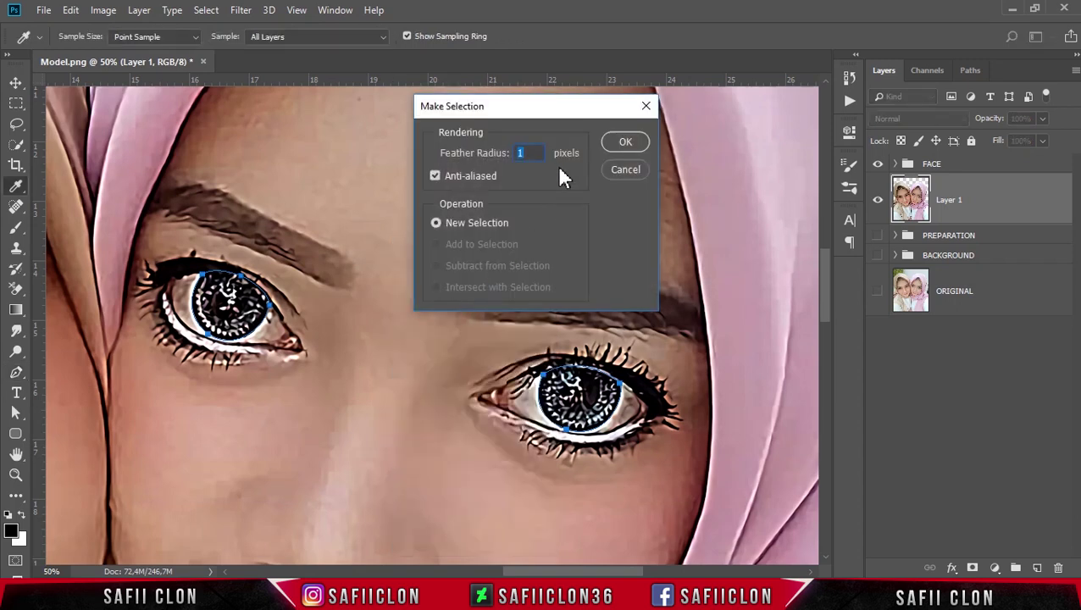
{"action": "left_click", "coordinate": [622, 148]}
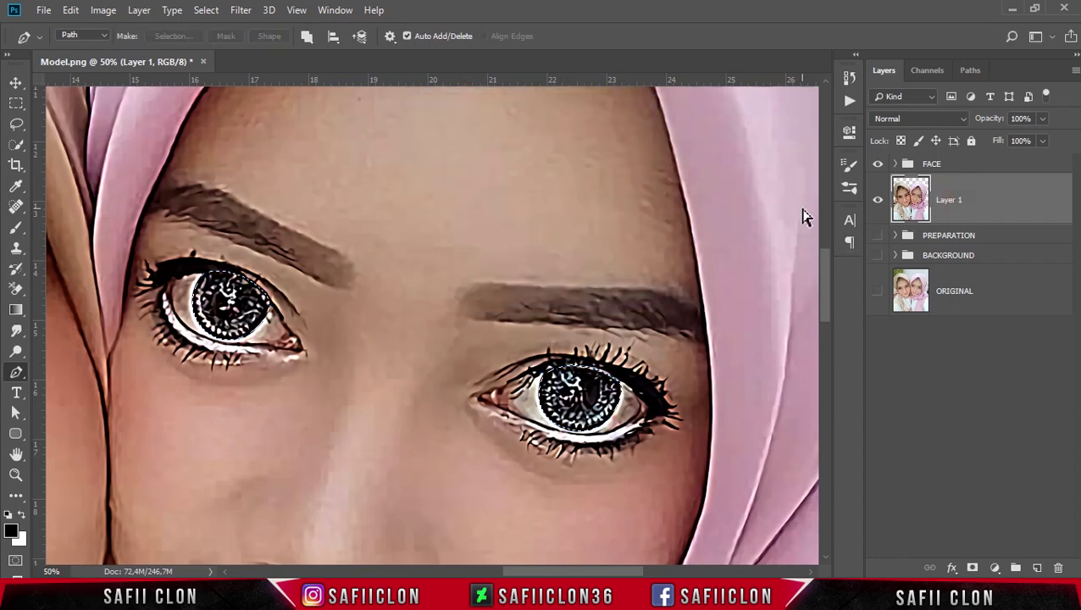
{"action": "key", "text": "ctrl+j"}
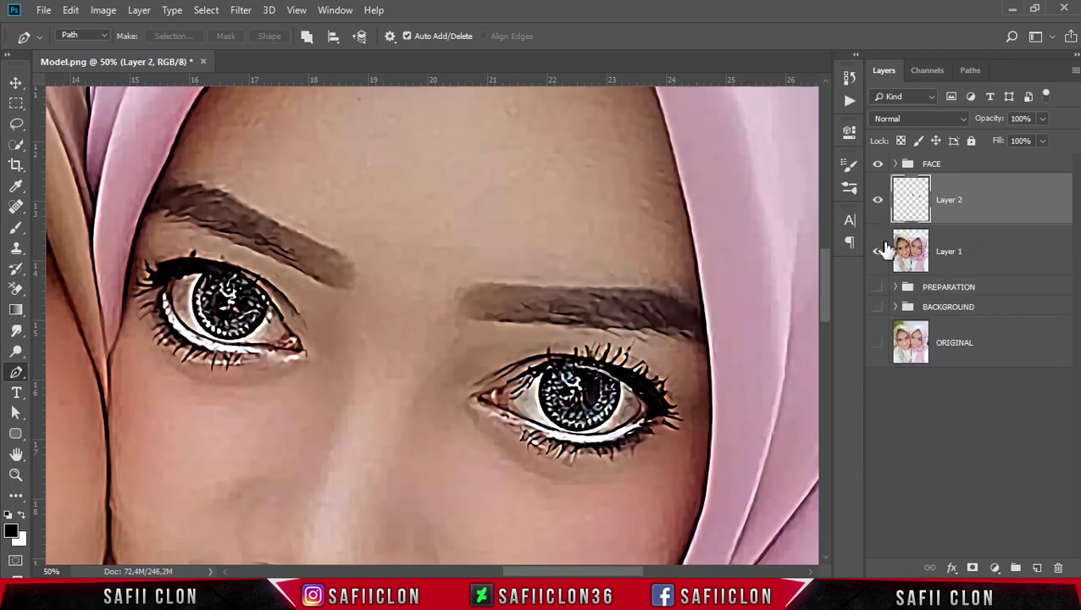
Step: Check the iris cutouts on Layer 2 with the FACE group and Layer 1 hidden, restoring only Layer 1's visibility
{"action": "left_click", "coordinate": [877, 252]}
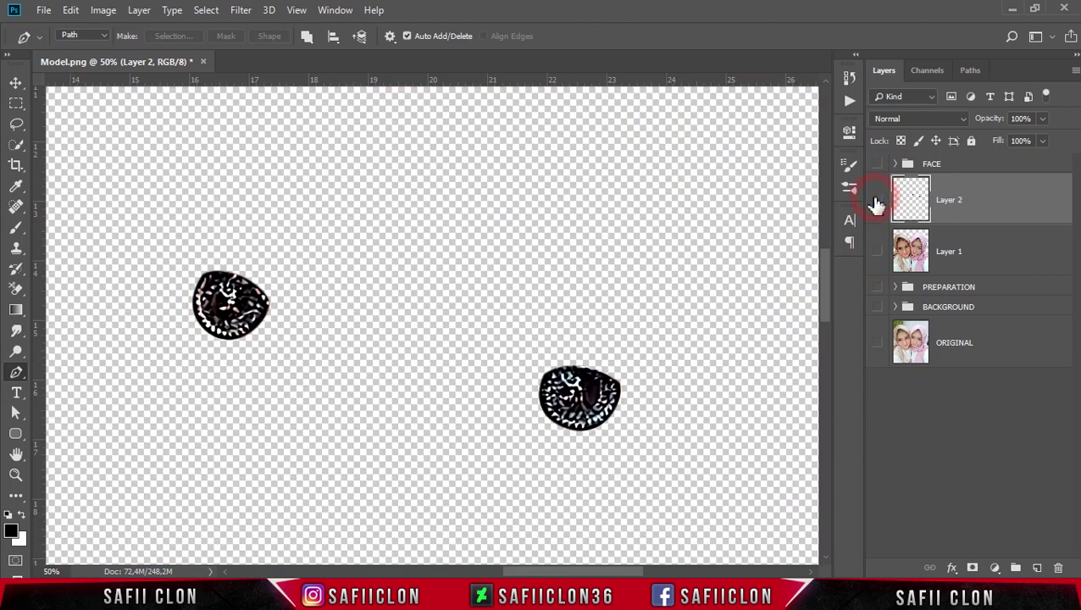
{"action": "left_click", "coordinate": [876, 204]}
{"action": "left_click", "coordinate": [877, 204]}
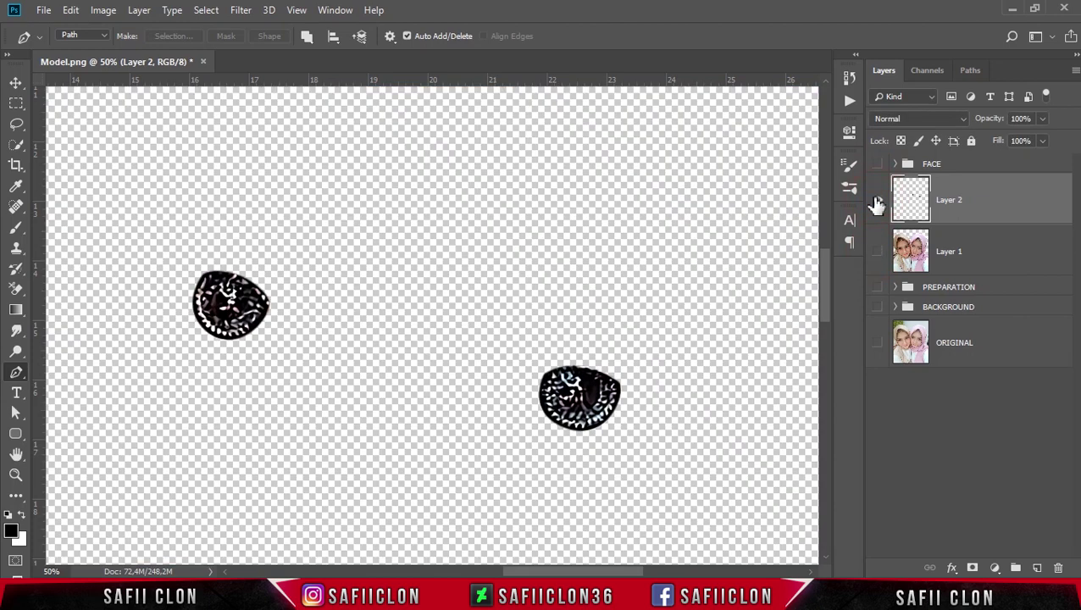
{"action": "left_click", "coordinate": [877, 251]}
Step: On Layer 1, trace a closed Pen path around the beige-hijab woman's iris farthest from the other woman
{"action": "left_click", "coordinate": [1009, 252]}
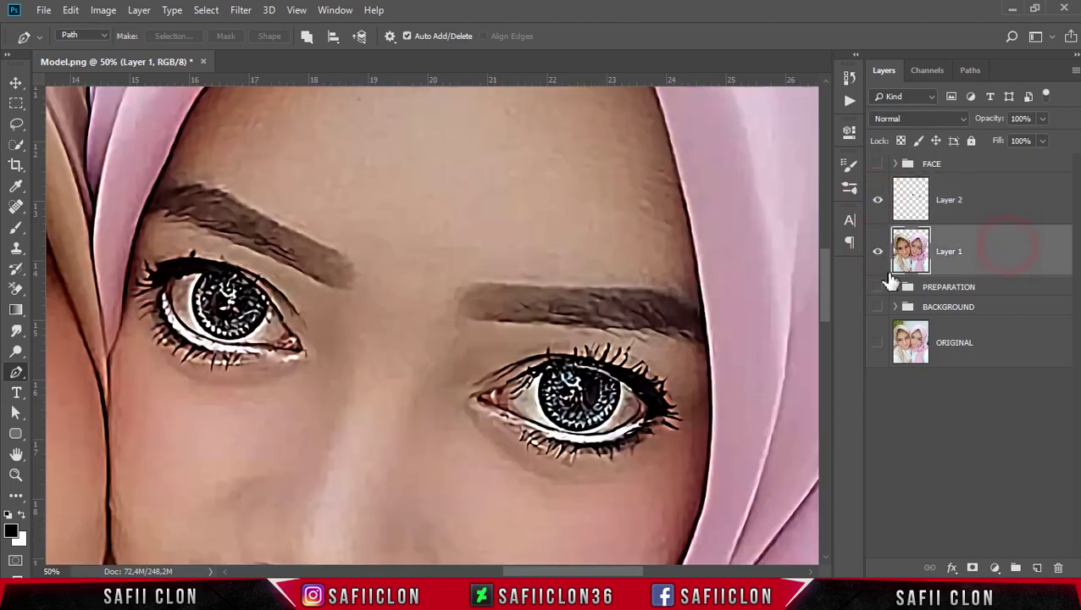
{"action": "left_click_drag", "start_coordinate": [617, 574], "coordinate": [495, 575]}
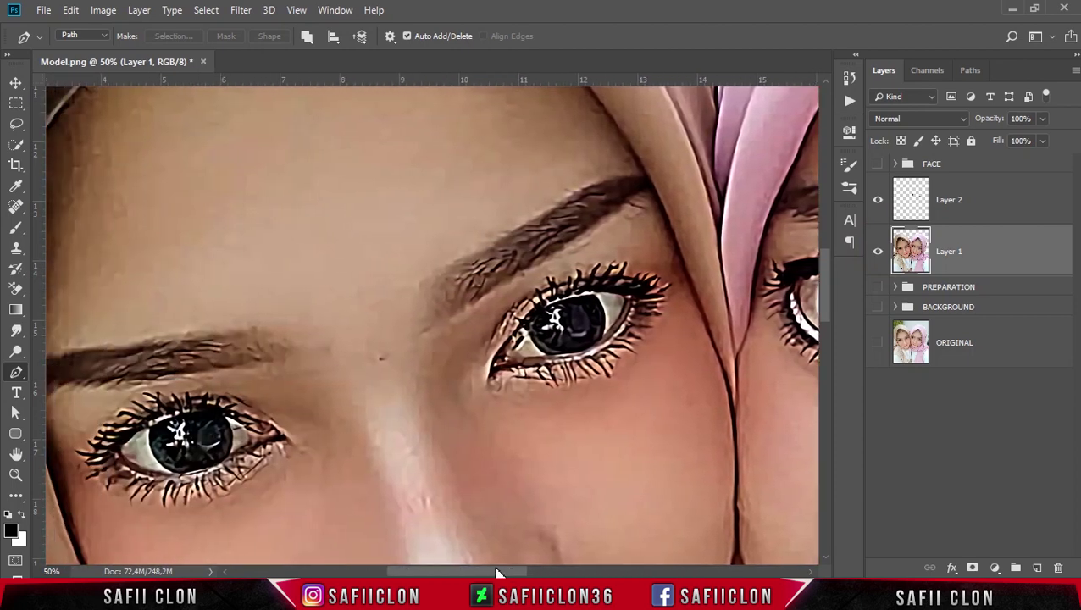
{"action": "scroll", "coordinate": [355, 385], "scroll_direction": "down", "scroll_amount": 3}
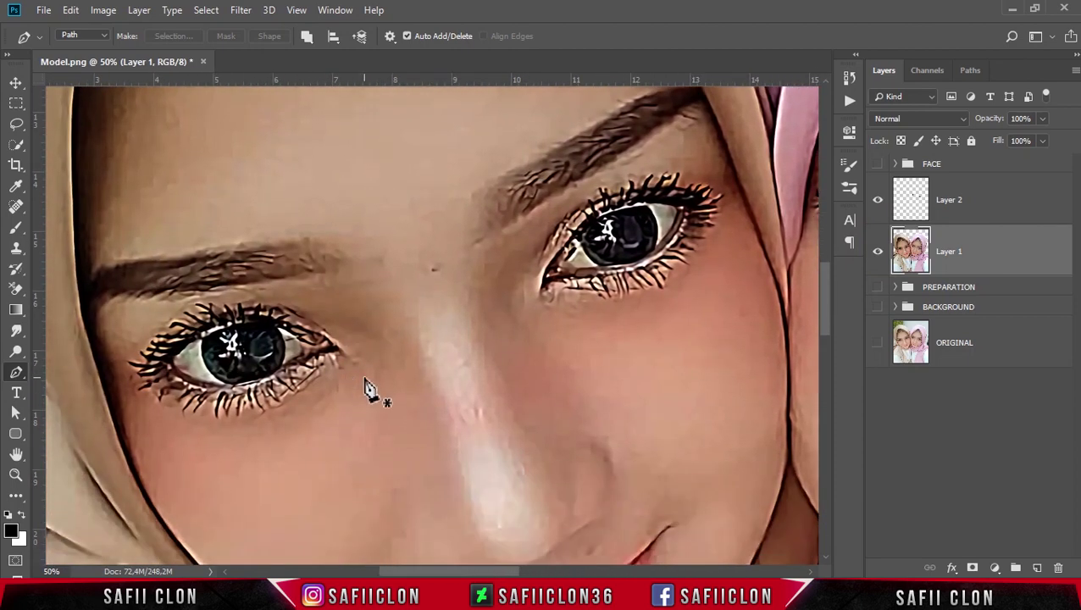
{"action": "left_click", "coordinate": [201, 335]}
{"action": "left_click", "coordinate": [230, 385]}
{"action": "left_click_drag", "start_coordinate": [229, 384], "coordinate": [252, 382]}
{"action": "left_click_drag", "start_coordinate": [285, 346], "coordinate": [208, 332]}
{"action": "left_click", "coordinate": [204, 340]}
Step: Trace a second closed Pen path around the beige-hijab woman's iris nearest the other woman
{"action": "left_click", "coordinate": [577, 237]}
{"action": "left_click_drag", "start_coordinate": [624, 262], "coordinate": [605, 222]}
{"action": "left_click", "coordinate": [622, 264], "text": "alt"}
{"action": "left_click", "coordinate": [577, 240]}
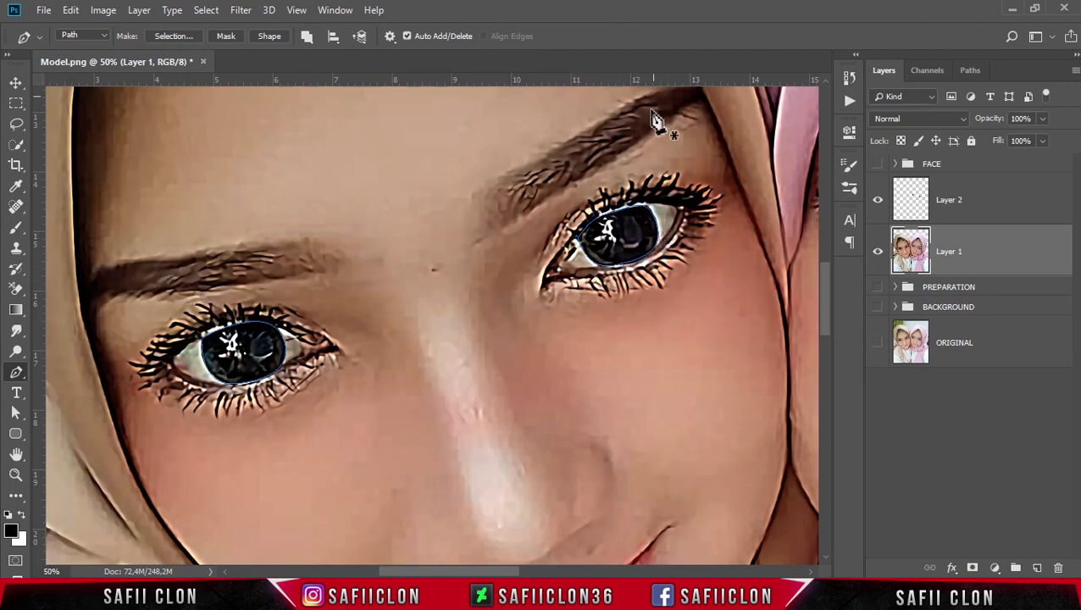
Step: Convert the beige-hijab woman's iris paths to a new selection with a 1-pixel feather, copy them to a new layer and check the cutouts
{"action": "scroll", "coordinate": [656, 127], "scroll_direction": "up", "scroll_amount": 3}
{"action": "left_click_drag", "start_coordinate": [686, 102], "coordinate": [145, 537]}
{"action": "right_click", "coordinate": [383, 262]}
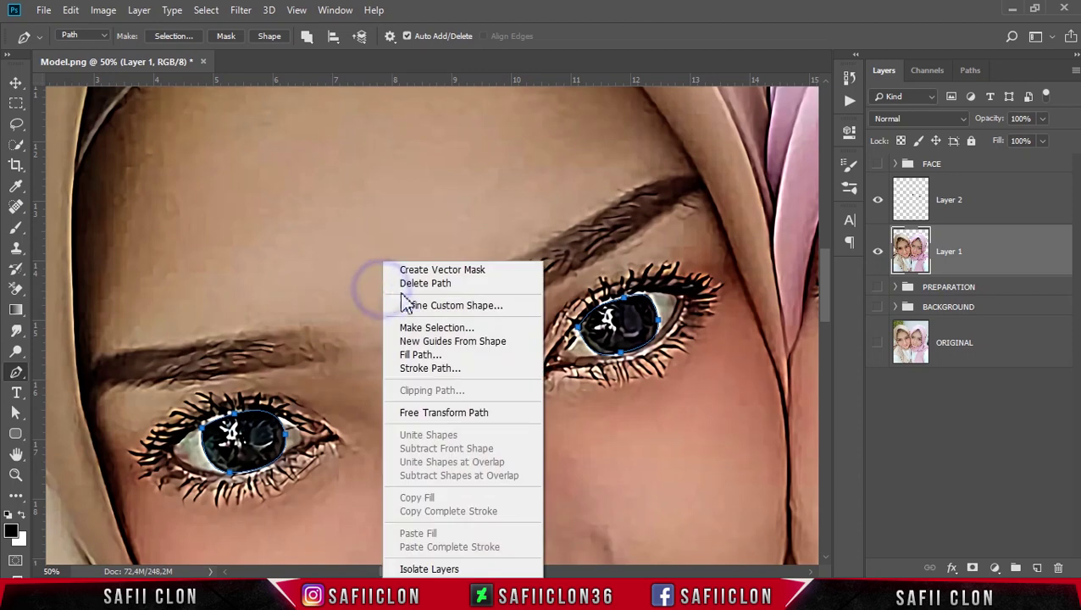
{"action": "left_click", "coordinate": [444, 331]}
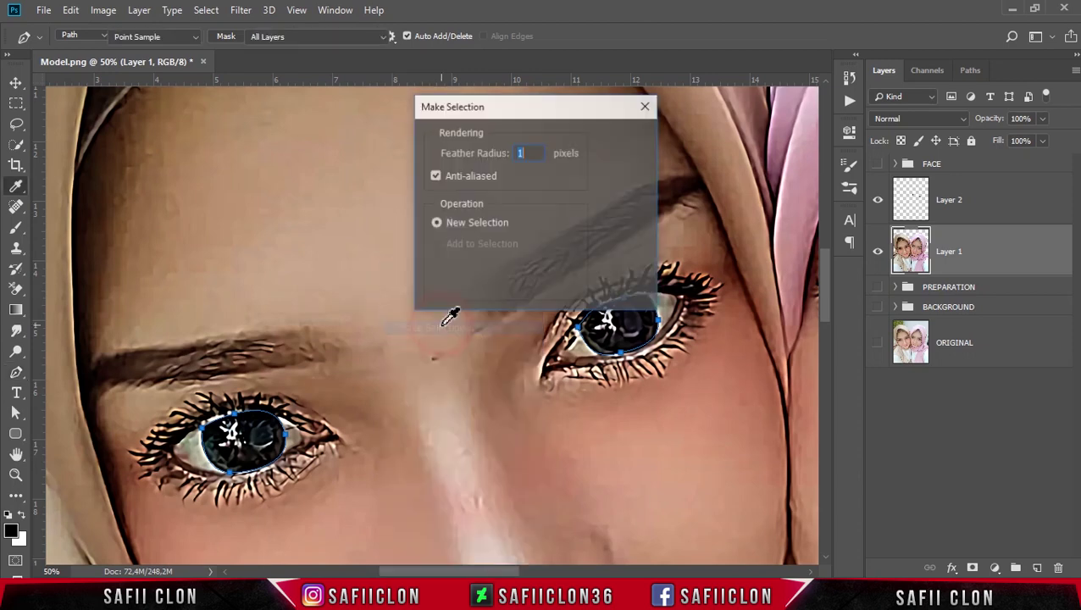
{"action": "left_click", "coordinate": [625, 144]}
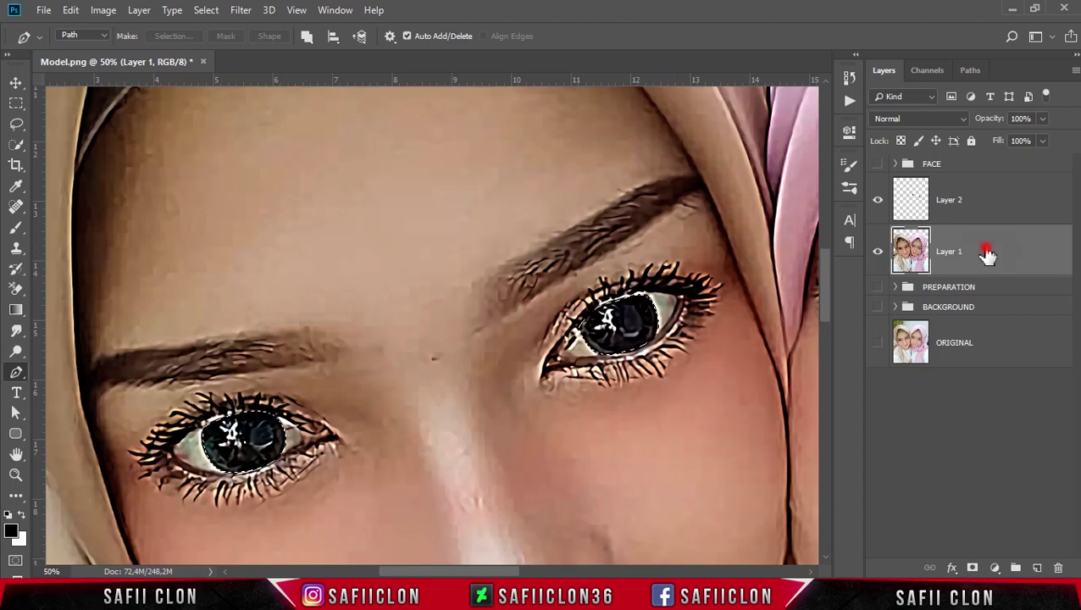
{"action": "key", "text": "ctrl+j"}
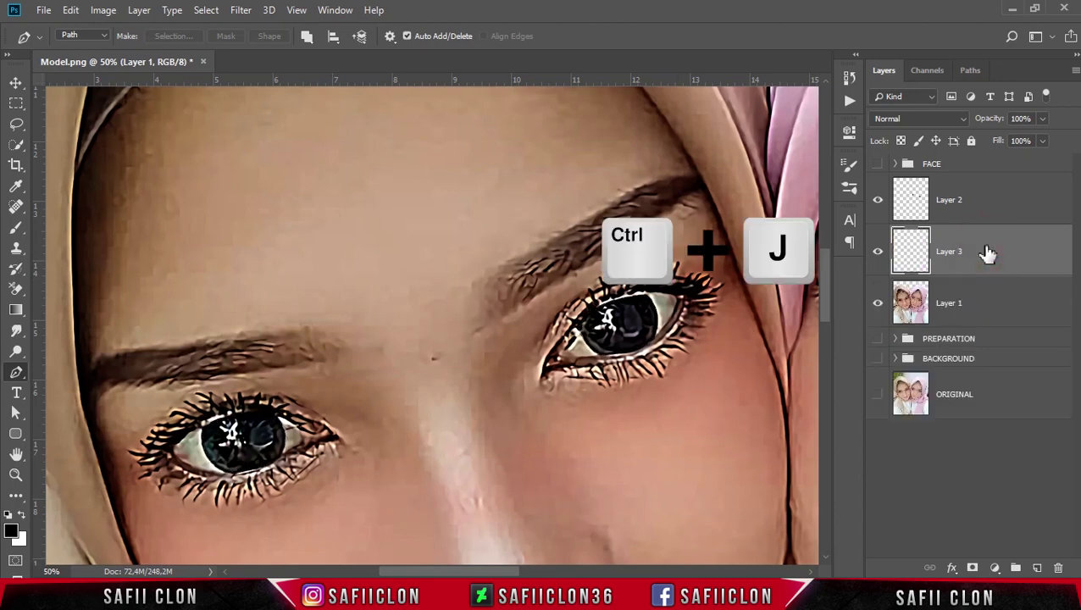
{"action": "left_click", "coordinate": [877, 303]}
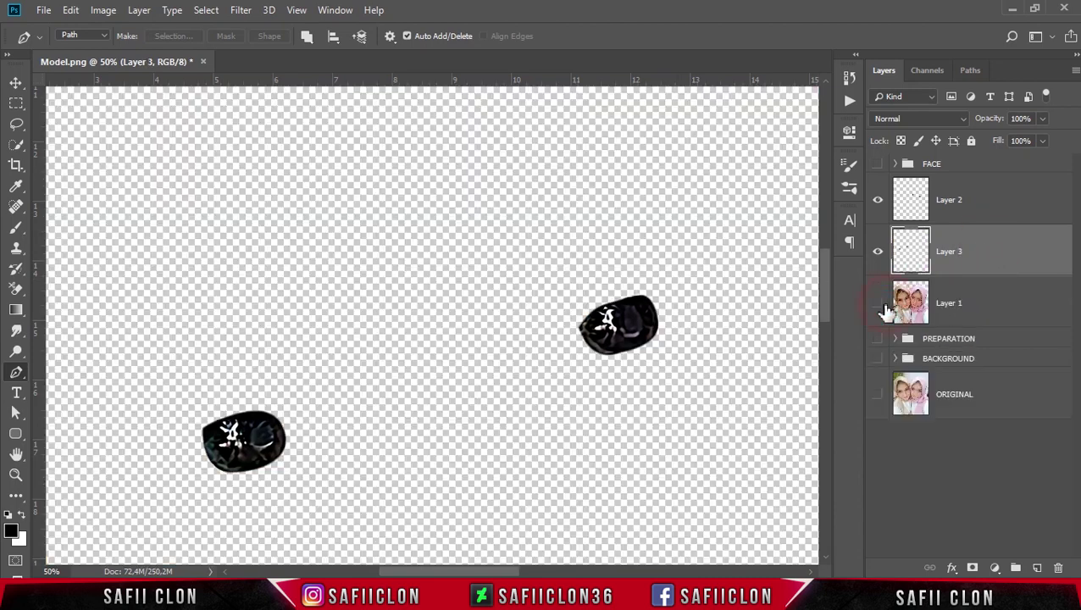
{"action": "left_click", "coordinate": [879, 304]}
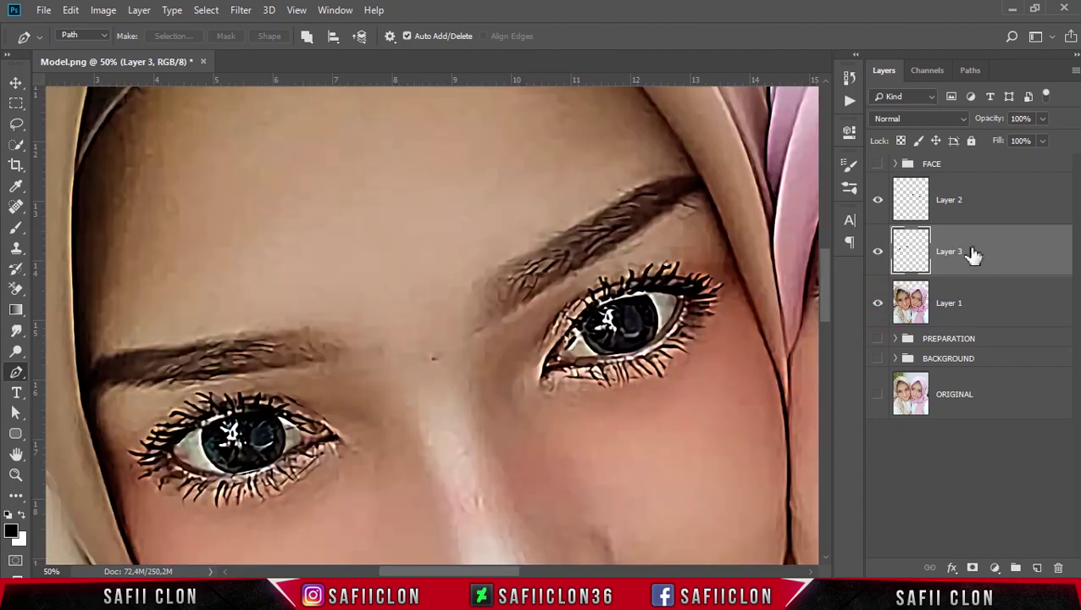
Step: Group Layer 2 and Layer 3, the two iris cutout layers, under the name EYE
{"action": "key", "text": "ctrl+minus"}
{"action": "key", "text": "ctrl+minus"}
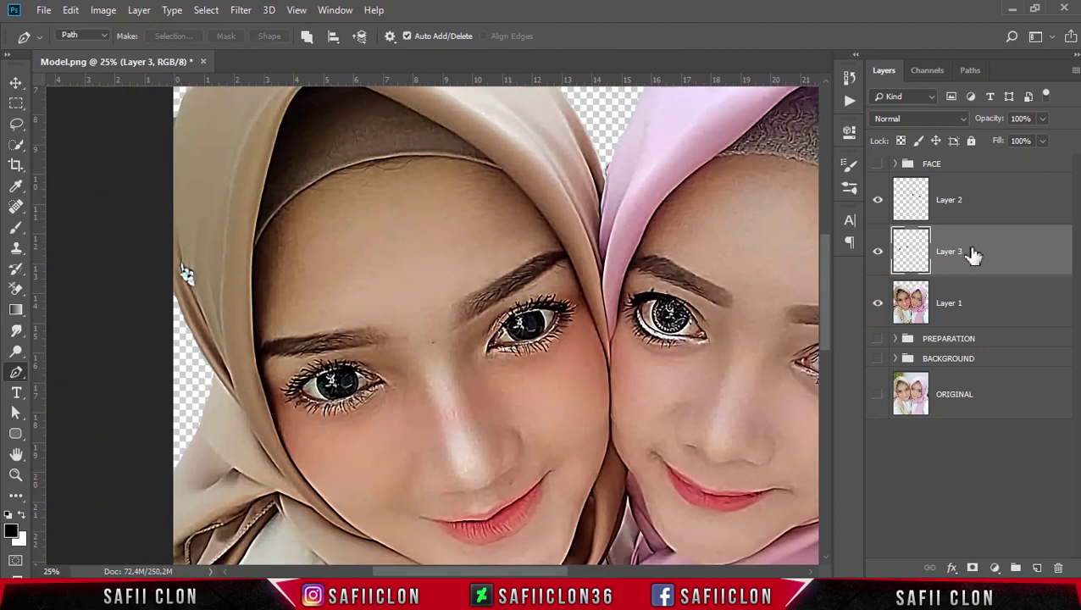
{"action": "left_click", "coordinate": [1006, 201], "text": "ctrl"}
{"action": "right_click", "coordinate": [1003, 201]}
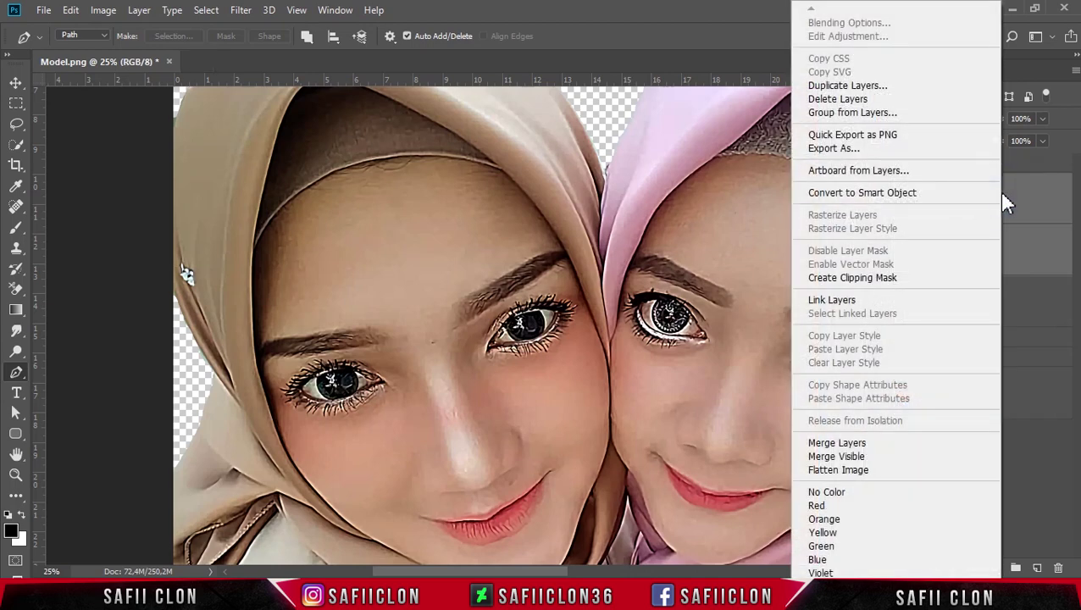
{"action": "left_click", "coordinate": [857, 113]}
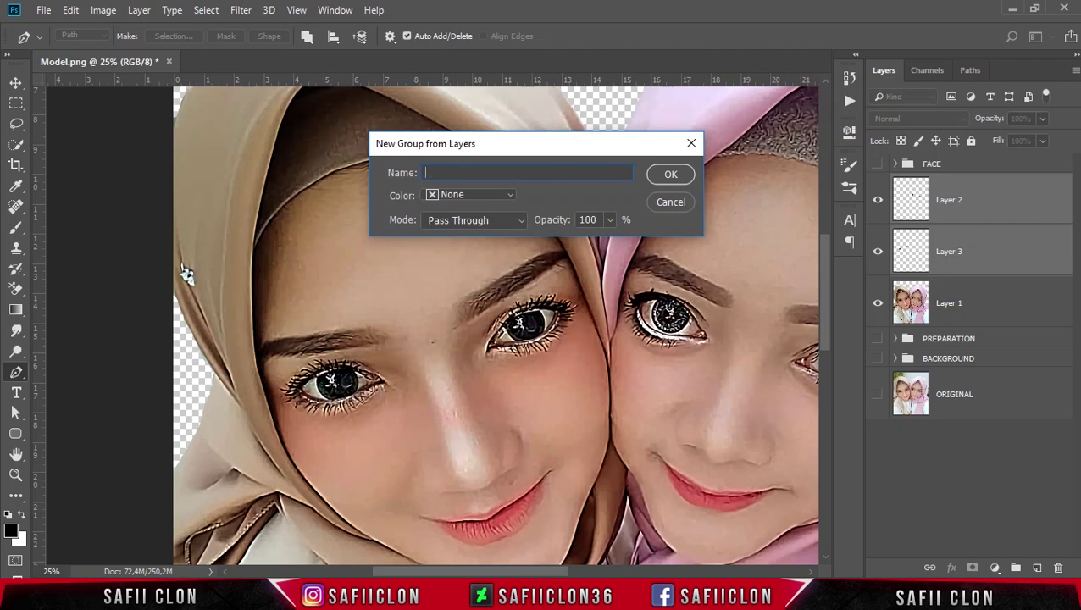
{"action": "left_click", "coordinate": [678, 176]}
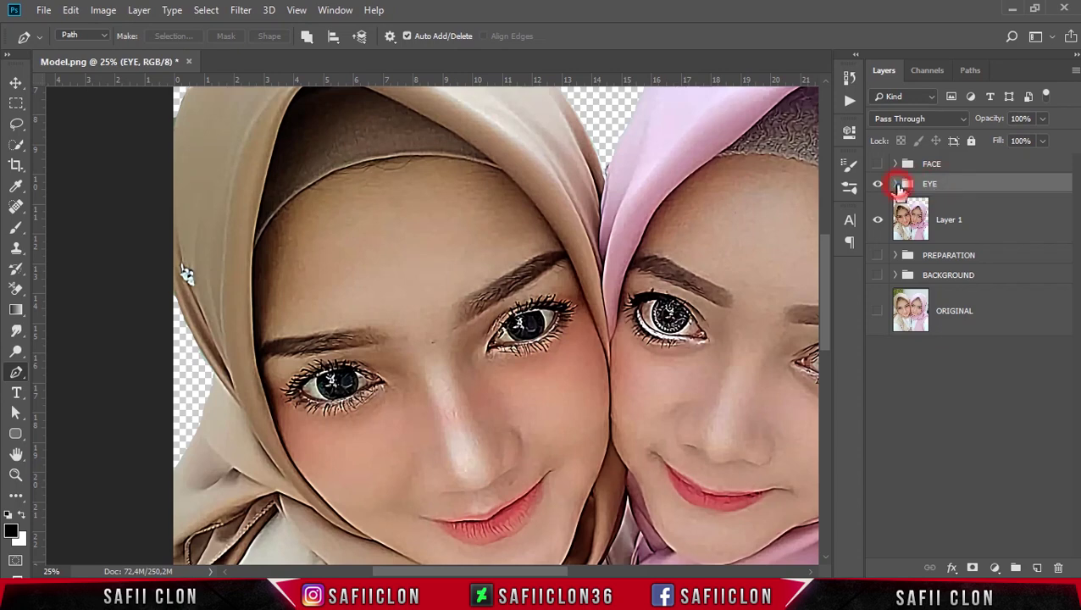
Step: Expand the EYE group, hide Layer 1 and toggle each iris layer to check which woman's eyes it holds
{"action": "left_click", "coordinate": [896, 184]}
{"action": "left_click", "coordinate": [878, 325]}
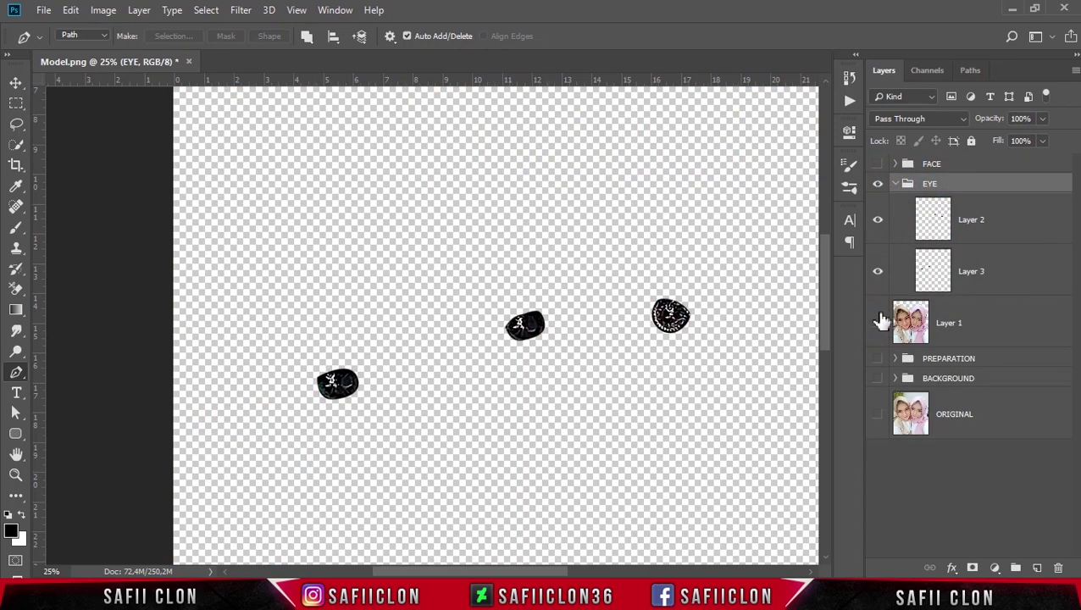
{"action": "left_click", "coordinate": [878, 222]}
{"action": "left_click", "coordinate": [878, 225]}
{"action": "left_click", "coordinate": [875, 274]}
{"action": "left_click", "coordinate": [876, 274]}
Step: Rename Layer 2 as 1 and Layer 3 as 2 inside the EYE group
{"action": "double_click", "coordinate": [975, 224]}
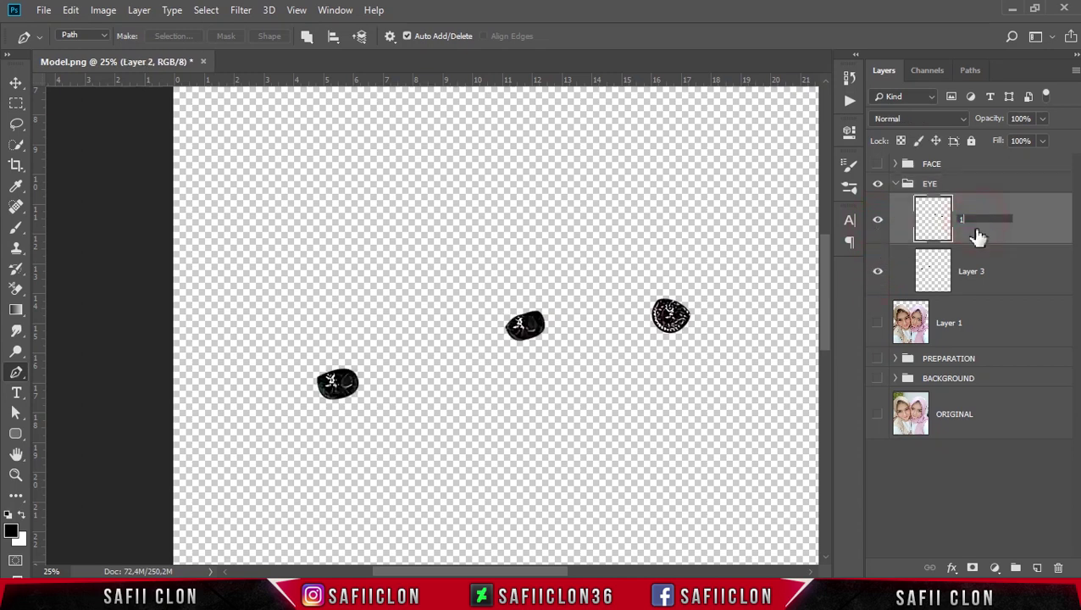
{"action": "key", "text": "Return"}
{"action": "double_click", "coordinate": [974, 272]}
{"action": "type", "text": "2"}
{"action": "left_click", "coordinate": [1031, 275]}
Step: Toggle the visibility of iris layers 1 and 2 to check their contents and show Layer 1 again
{"action": "left_click", "coordinate": [877, 222]}
{"action": "left_click", "coordinate": [879, 227]}
{"action": "left_click", "coordinate": [878, 272]}
{"action": "left_click", "coordinate": [878, 272]}
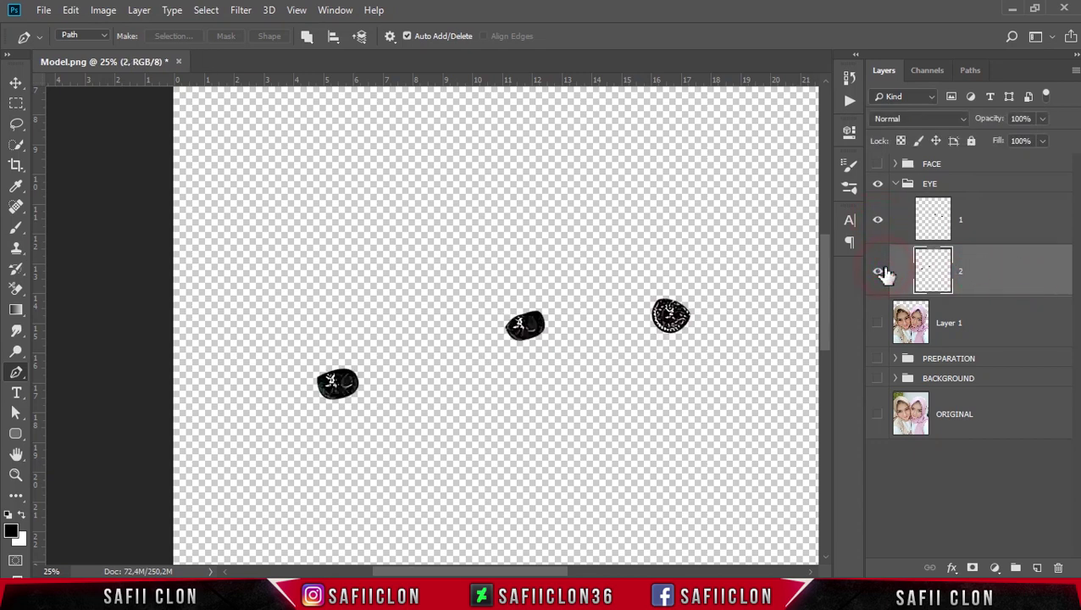
{"action": "left_click", "coordinate": [879, 323]}
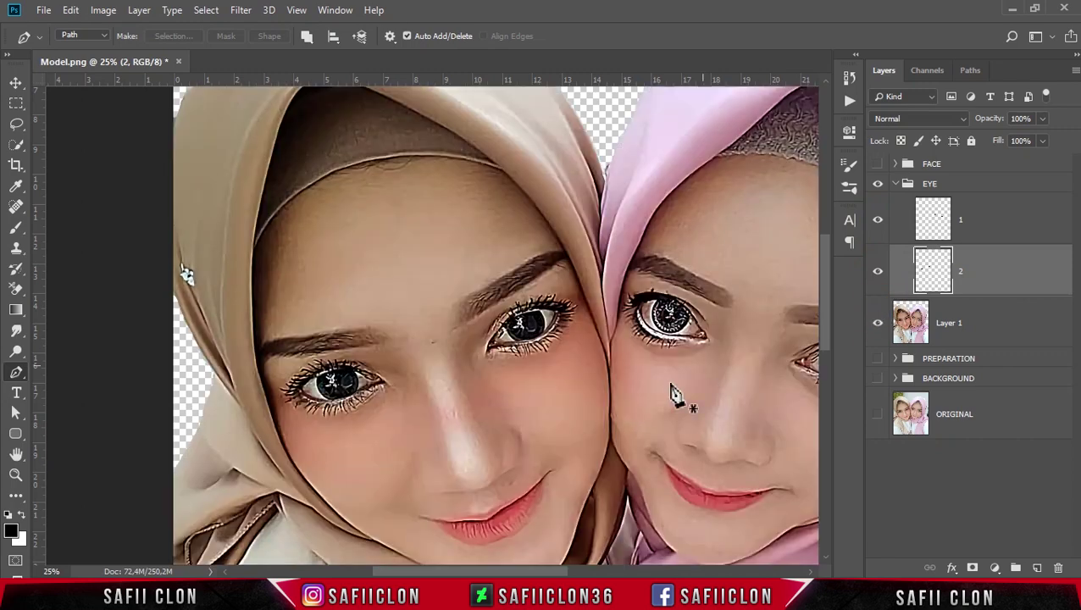
Step: Collapse the EYE group and rename it EYES
{"action": "left_click_drag", "start_coordinate": [546, 573], "coordinate": [558, 576]}
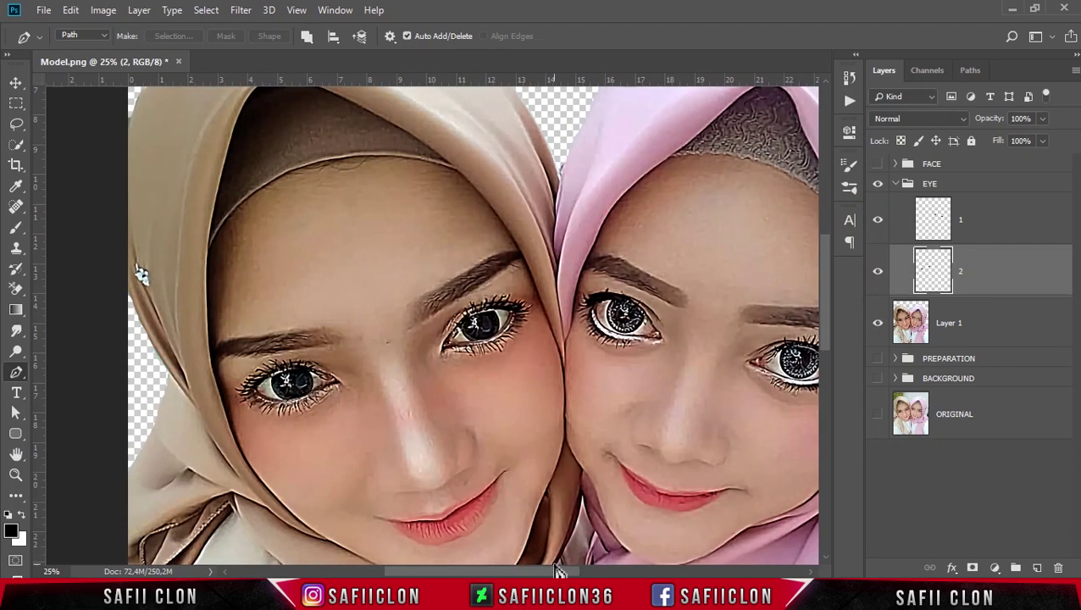
{"action": "key", "text": "ctrl+minus"}
{"action": "key", "text": "ctrl+minus"}
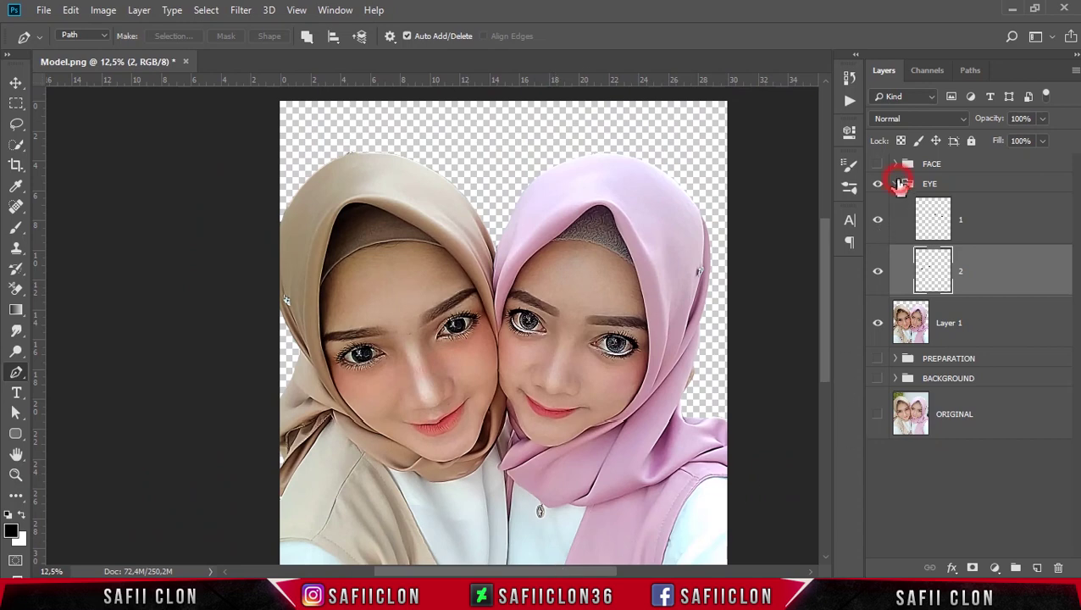
{"action": "left_click", "coordinate": [898, 185]}
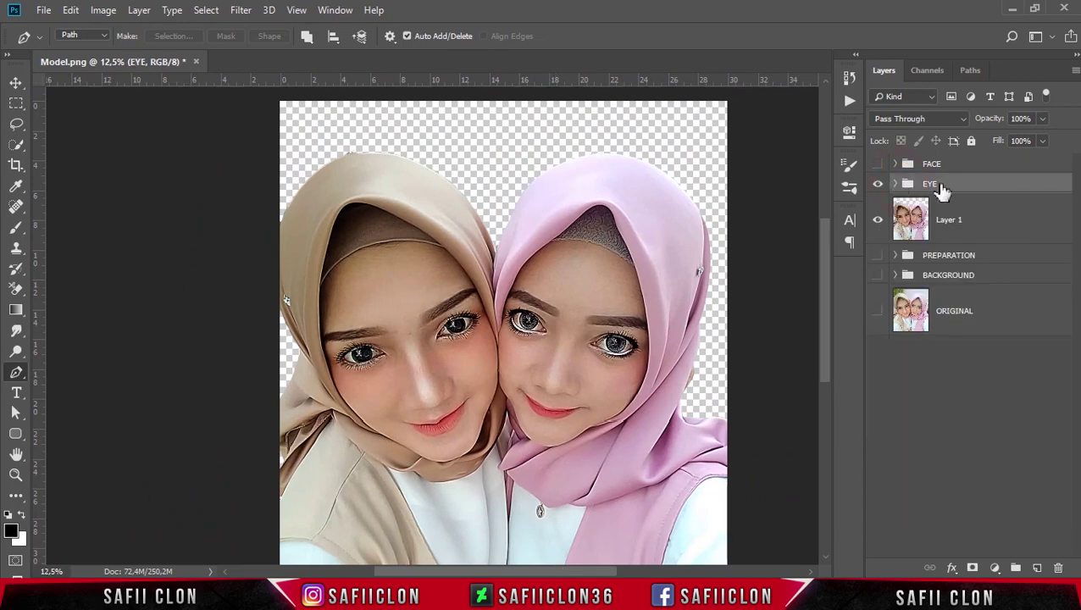
{"action": "double_click", "coordinate": [931, 182]}
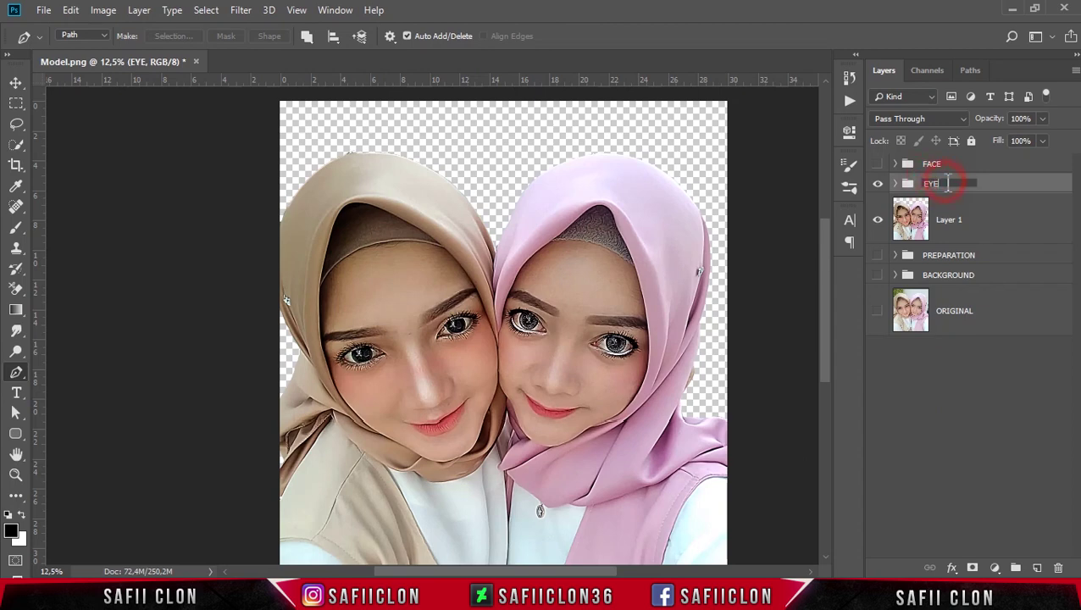
{"action": "left_click", "coordinate": [989, 185]}
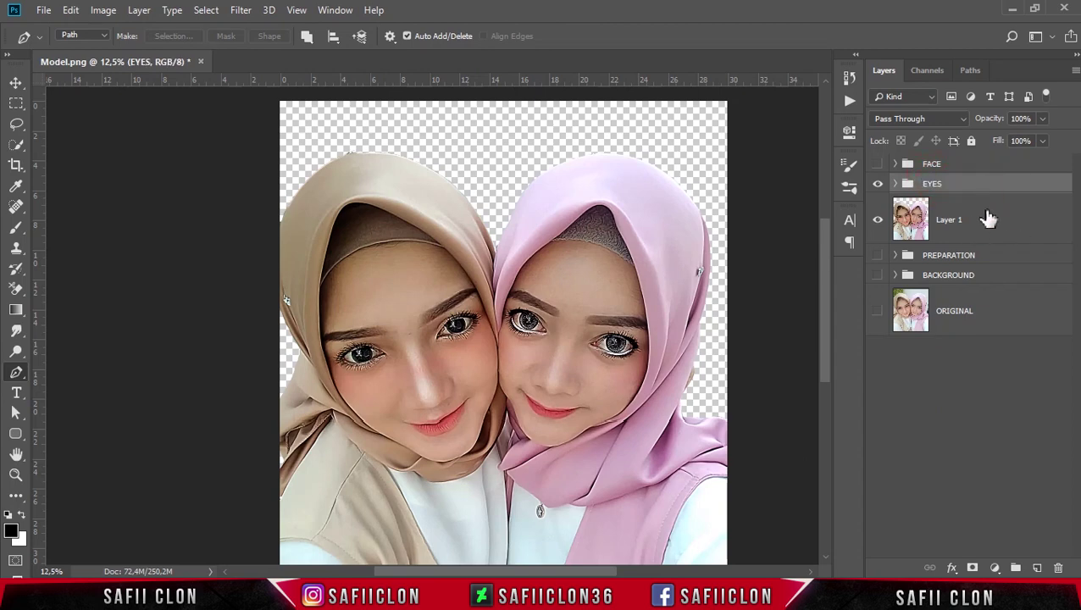
Step: On Layer 1, start a Pen path at the gap between the hijabs below the chins and follow the pink scarf's inner edge downward
{"action": "left_click", "coordinate": [1013, 222]}
{"action": "left_click_drag", "start_coordinate": [826, 251], "coordinate": [828, 273]}
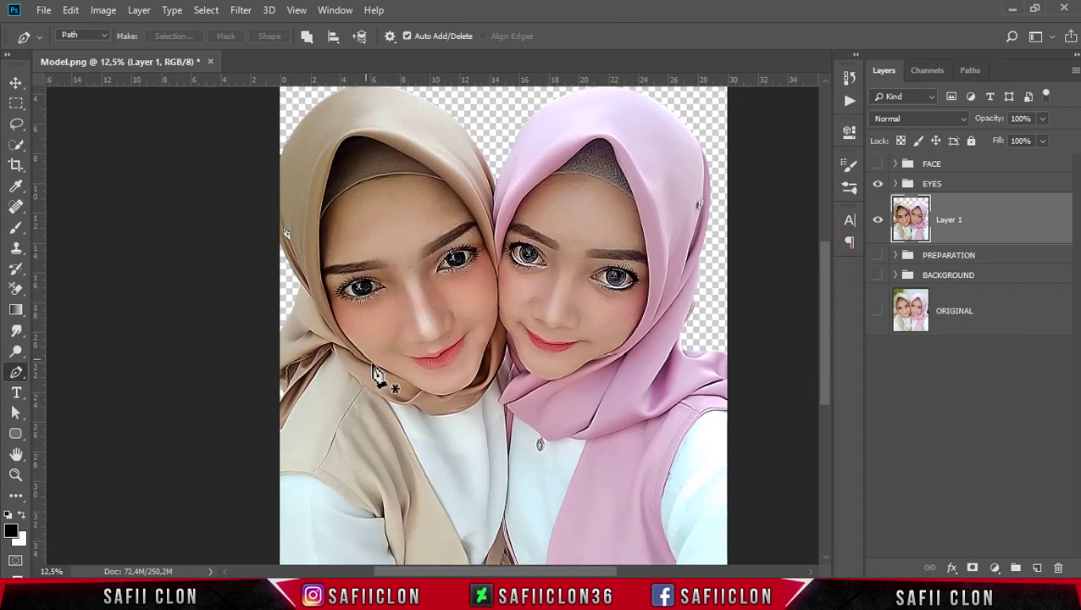
{"action": "key", "text": "ctrl+plus"}
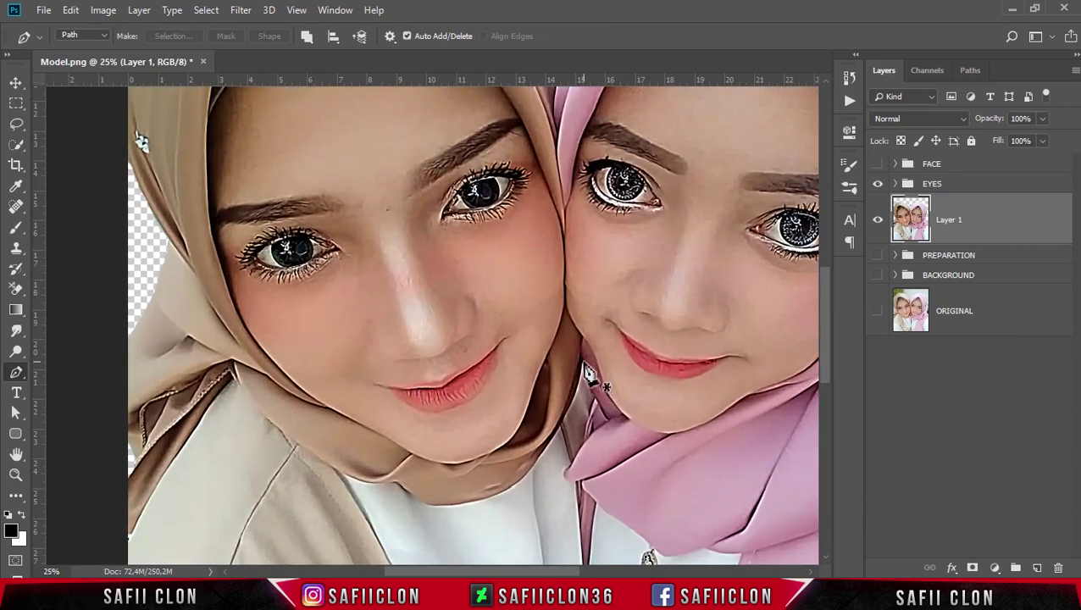
{"action": "left_click", "coordinate": [582, 361]}
{"action": "scroll", "coordinate": [584, 360], "scroll_direction": "down", "scroll_amount": 1}
{"action": "key", "text": "ctrl+plus"}
{"action": "key", "text": "ctrl+plus"}
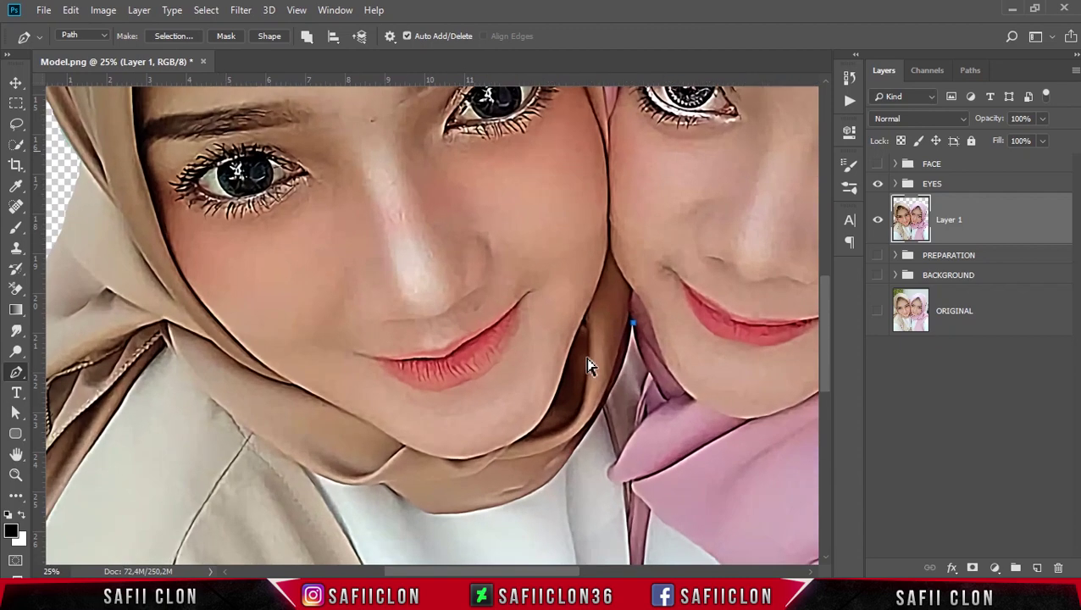
{"action": "left_click_drag", "start_coordinate": [523, 570], "coordinate": [575, 570]}
{"action": "scroll", "coordinate": [573, 313], "scroll_direction": "down", "scroll_amount": 3}
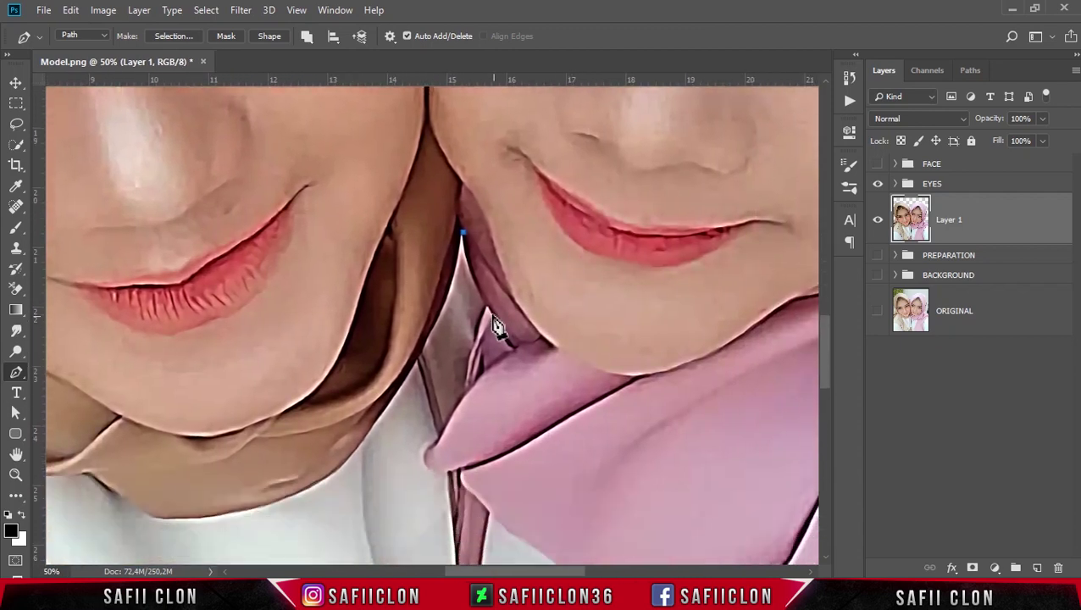
{"action": "left_click_drag", "start_coordinate": [483, 307], "coordinate": [496, 317]}
{"action": "left_click", "coordinate": [484, 307], "text": "alt"}
{"action": "left_click", "coordinate": [474, 340]}
{"action": "left_click", "coordinate": [464, 384]}
Step: Continue the path around the pink scarf's lower fold and down to the tip of the narrow fabric strip between the white shirts
{"action": "scroll", "coordinate": [464, 364], "scroll_direction": "down", "scroll_amount": 3}
{"action": "left_click_drag", "start_coordinate": [429, 346], "coordinate": [461, 365]}
{"action": "left_click", "coordinate": [446, 371], "text": "alt"}
{"action": "scroll", "coordinate": [461, 339], "scroll_direction": "down", "scroll_amount": 3}
{"action": "left_click", "coordinate": [450, 295]}
{"action": "scroll", "coordinate": [452, 301], "scroll_direction": "down", "scroll_amount": 4}
{"action": "left_click", "coordinate": [461, 315]}
{"action": "left_click", "coordinate": [466, 371]}
Step: Bring the path back up the strip's other side and along the pink scarf's lower edge past the pendant
{"action": "left_click", "coordinate": [488, 194]}
{"action": "left_click", "coordinate": [529, 227]}
{"action": "left_click", "coordinate": [595, 277]}
{"action": "left_click_drag", "start_coordinate": [637, 302], "coordinate": [658, 298]}
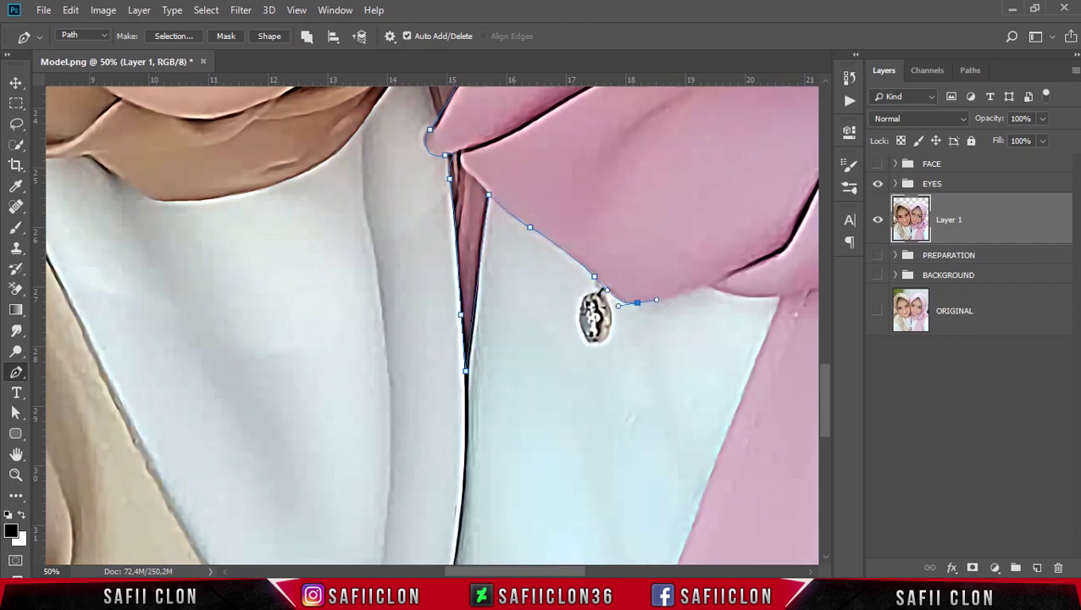
{"action": "scroll", "coordinate": [656, 300], "scroll_direction": "right", "scroll_amount": 3}
{"action": "left_click", "coordinate": [502, 284]}
Step: Extend the path along the pink scarf's lower edge from the white shirt across the pink vest
{"action": "key", "text": "ctrl+minus"}
{"action": "key", "text": "ctrl+minus"}
{"action": "key", "text": "ctrl+minus"}
{"action": "key", "text": "ctrl+plus"}
{"action": "key", "text": "ctrl+plus"}
{"action": "key", "text": "ctrl+plus"}
{"action": "left_click", "coordinate": [562, 298]}
{"action": "left_click", "coordinate": [711, 258]}
{"action": "left_click", "coordinate": [768, 238]}
Step: Carry the path along the scarf's lower edge over the shoulder to just beyond the canvas edge
{"action": "scroll", "coordinate": [603, 326], "scroll_direction": "right", "scroll_amount": 3}
{"action": "scroll", "coordinate": [603, 325], "scroll_direction": "up", "scroll_amount": 1}
{"action": "left_click_drag", "start_coordinate": [592, 292], "coordinate": [615, 290]}
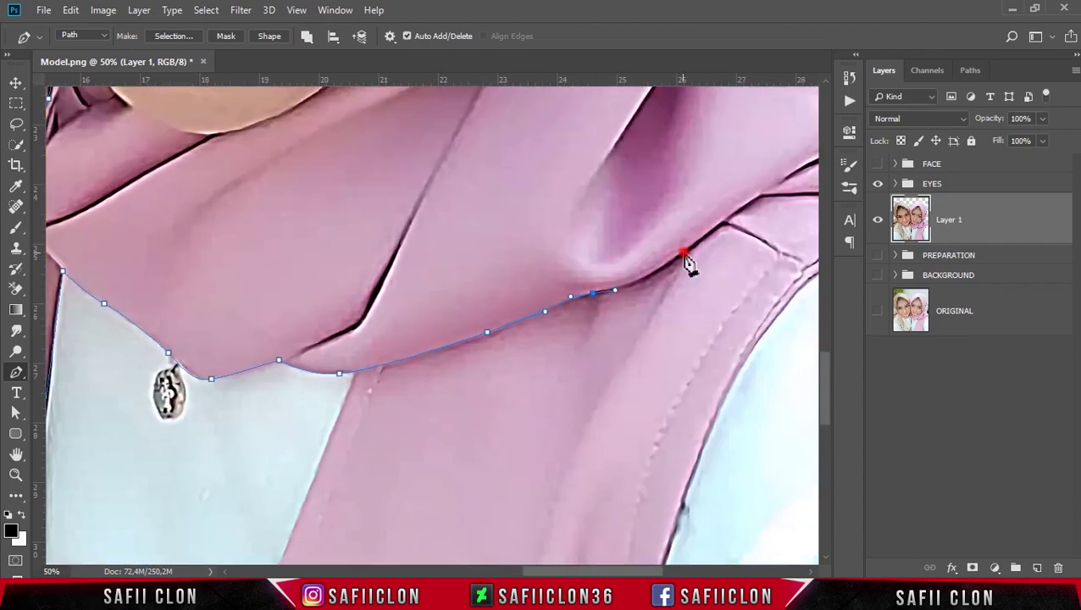
{"action": "left_click", "coordinate": [684, 252]}
{"action": "left_click_drag", "start_coordinate": [586, 571], "coordinate": [621, 571]}
{"action": "scroll", "coordinate": [578, 339], "scroll_direction": "up", "scroll_amount": 1}
{"action": "left_click", "coordinate": [546, 285]}
{"action": "left_click_drag", "start_coordinate": [667, 287], "coordinate": [683, 291]}
{"action": "left_click", "coordinate": [724, 312]}
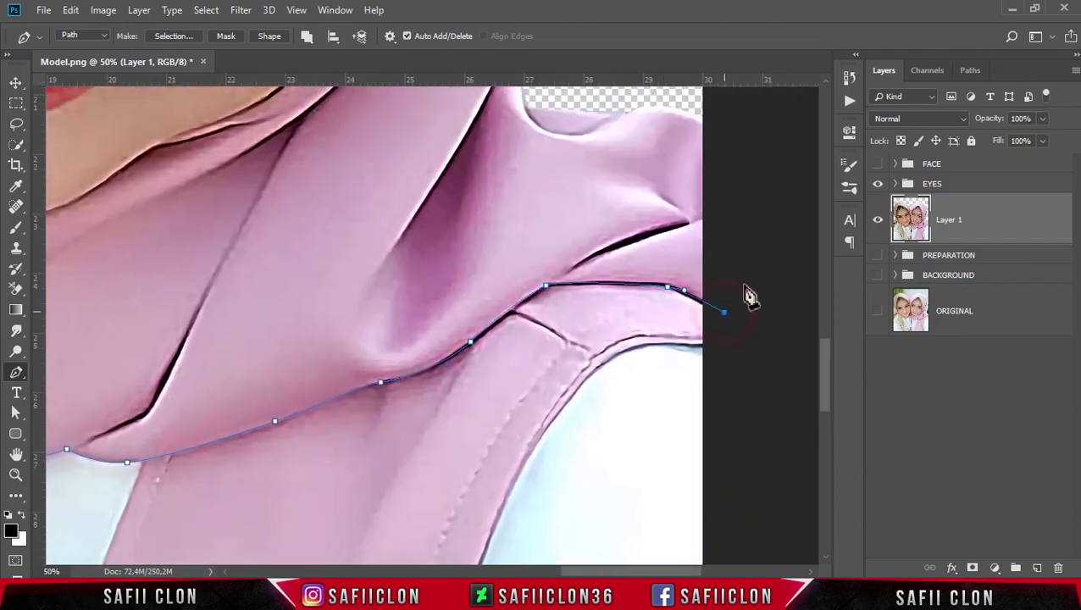
Step: Run the path loosely around the outside of the pink hijab, from the shoulder over the head to the gap between the hijabs
{"action": "left_click", "coordinate": [722, 240]}
{"action": "left_click", "coordinate": [588, 230]}
{"action": "key", "text": "ctrl+minus"}
{"action": "key", "text": "ctrl+minus"}
{"action": "left_click", "coordinate": [508, 266]}
{"action": "left_click", "coordinate": [542, 325]}
{"action": "left_click", "coordinate": [536, 269]}
{"action": "left_click", "coordinate": [495, 168]}
{"action": "left_click", "coordinate": [339, 118]}
{"action": "left_click", "coordinate": [205, 142]}
{"action": "left_click", "coordinate": [154, 193]}
{"action": "left_click", "coordinate": [104, 311]}
Step: Trace the path down the pink hijab's edge where it meets the beige hijab beside the forehead
{"action": "key", "text": "ctrl+plus"}
{"action": "key", "text": "ctrl+plus"}
{"action": "left_click_drag", "start_coordinate": [609, 571], "coordinate": [538, 571]}
{"action": "scroll", "coordinate": [224, 347], "scroll_direction": "down", "scroll_amount": 2}
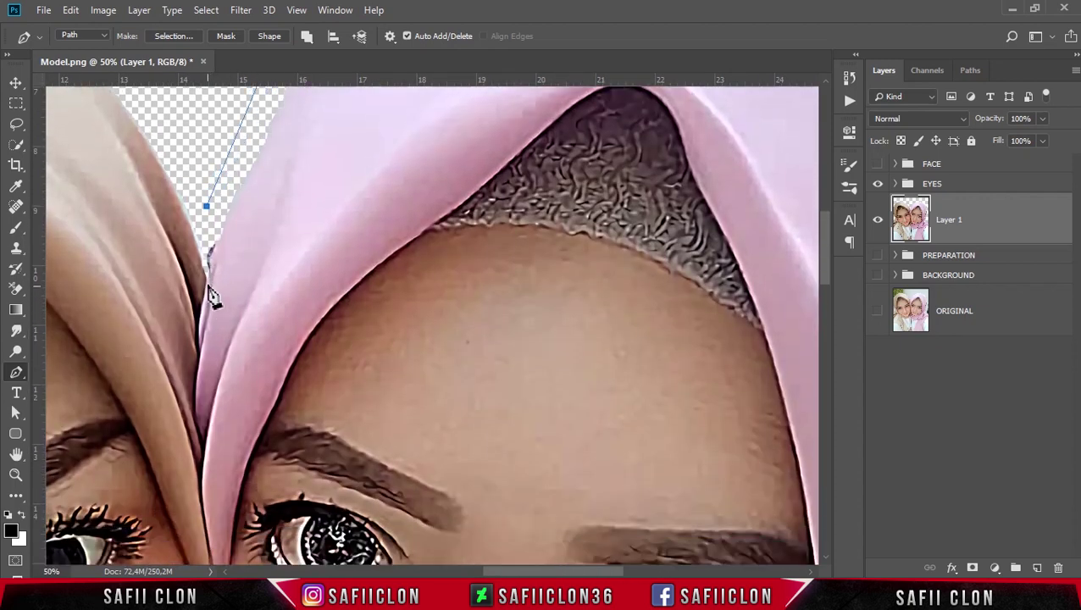
{"action": "left_click", "coordinate": [206, 280]}
{"action": "key", "text": "ctrl+plus"}
{"action": "left_click_drag", "start_coordinate": [603, 571], "coordinate": [567, 570]}
{"action": "scroll", "coordinate": [360, 246], "scroll_direction": "down", "scroll_amount": 2}
{"action": "left_click", "coordinate": [368, 290]}
{"action": "left_click", "coordinate": [371, 412]}
{"action": "scroll", "coordinate": [372, 410], "scroll_direction": "down", "scroll_amount": 3}
Step: Follow the boundary between the two women's faces downward and close the path at its start below the chins
{"action": "left_click_drag", "start_coordinate": [369, 334], "coordinate": [375, 355]}
{"action": "scroll", "coordinate": [382, 362], "scroll_direction": "down", "scroll_amount": 2}
{"action": "left_click", "coordinate": [390, 365]}
{"action": "scroll", "coordinate": [388, 367], "scroll_direction": "down", "scroll_amount": 1}
{"action": "scroll", "coordinate": [387, 367], "scroll_direction": "down", "scroll_amount": 1}
{"action": "left_click", "coordinate": [391, 327]}
{"action": "scroll", "coordinate": [391, 335], "scroll_direction": "down", "scroll_amount": 2}
{"action": "left_click", "coordinate": [390, 346]}
{"action": "left_click", "coordinate": [391, 398]}
{"action": "scroll", "coordinate": [386, 389], "scroll_direction": "down", "scroll_amount": 3}
{"action": "left_click", "coordinate": [432, 337], "text": "alt"}
{"action": "left_click_drag", "start_coordinate": [439, 411], "coordinate": [454, 426]}
{"action": "scroll", "coordinate": [528, 320], "scroll_direction": "down", "scroll_amount": 5}
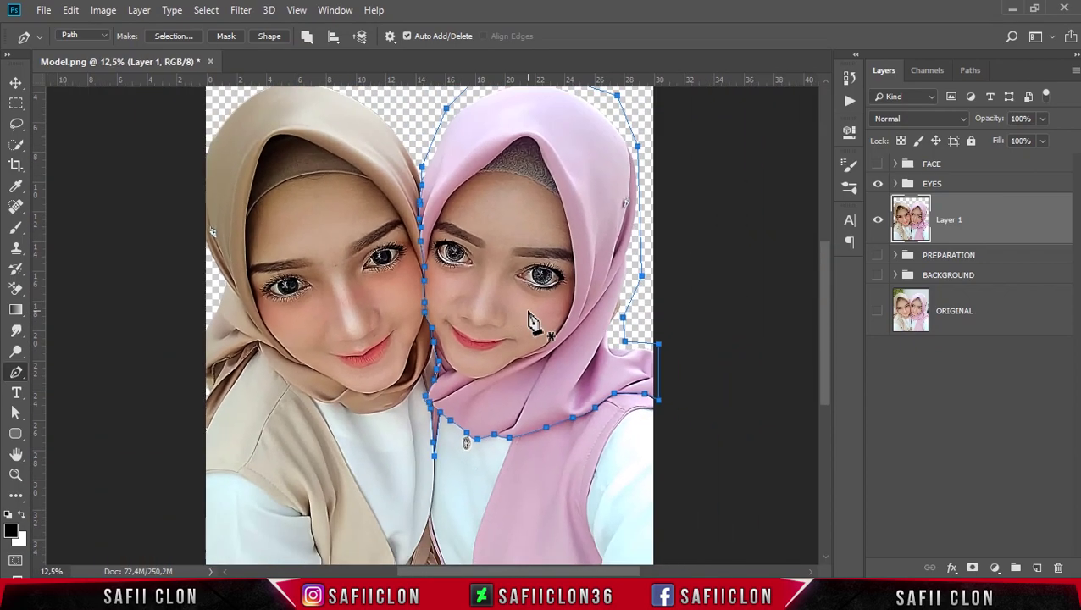
Step: Convert the path around the pink-hijab woman's head and scarf to a new selection with a 1-pixel feather
{"action": "scroll", "coordinate": [527, 320], "scroll_direction": "up", "scroll_amount": 1}
{"action": "right_click", "coordinate": [536, 217]}
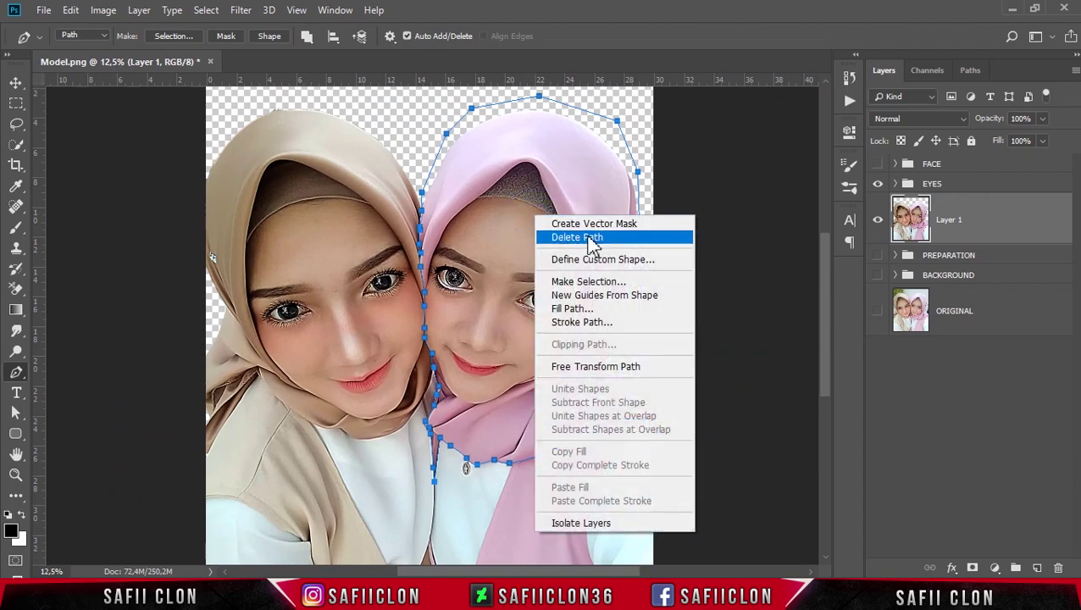
{"action": "left_click", "coordinate": [590, 283]}
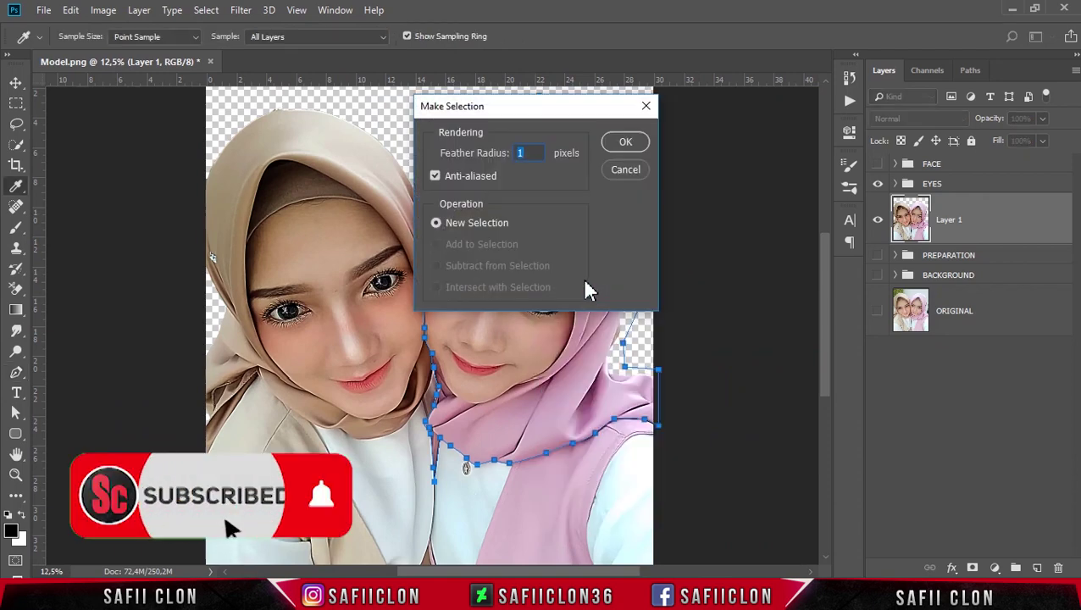
{"action": "left_click", "coordinate": [626, 144]}
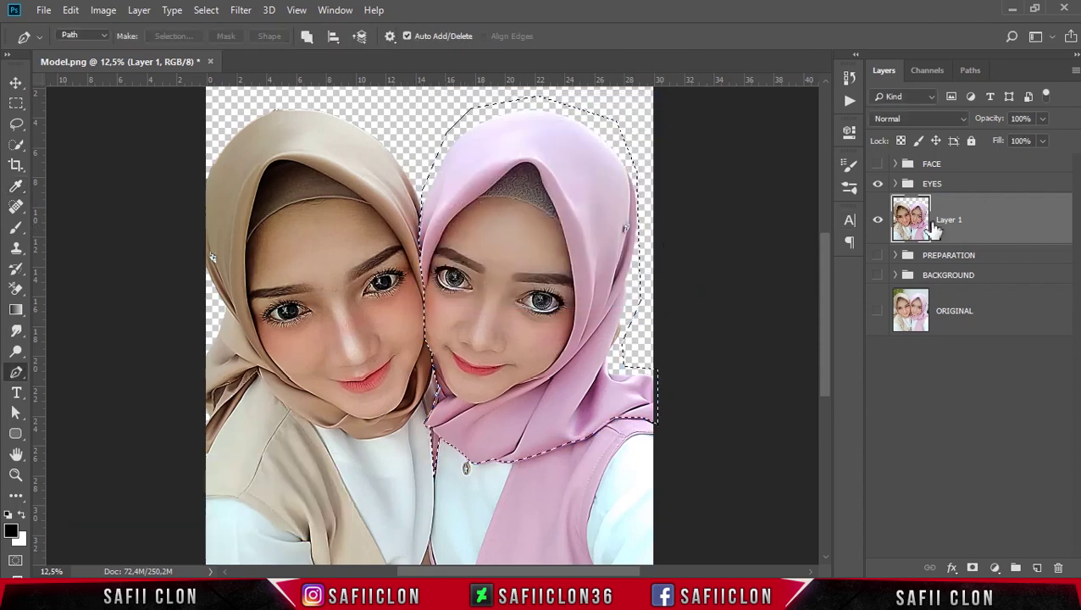
Step: Copy the selected pink-hijab head and scarf from Layer 1 onto a new layer
{"action": "left_click", "coordinate": [994, 222]}
{"action": "key", "text": "ctrl+j"}
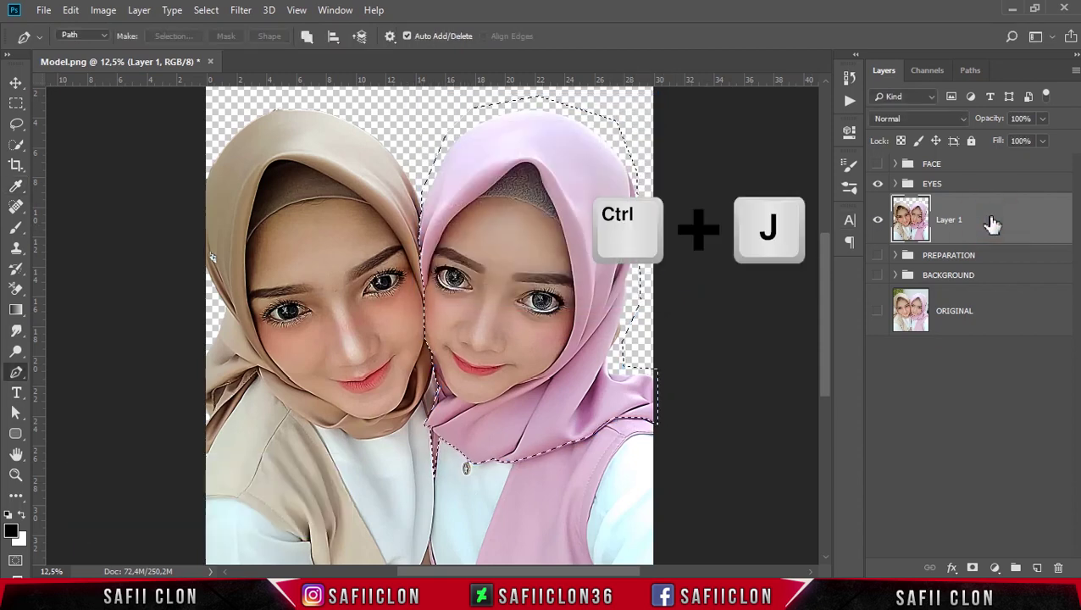
{"action": "key", "text": "ctrl+j"}
{"action": "left_click", "coordinate": [991, 226]}
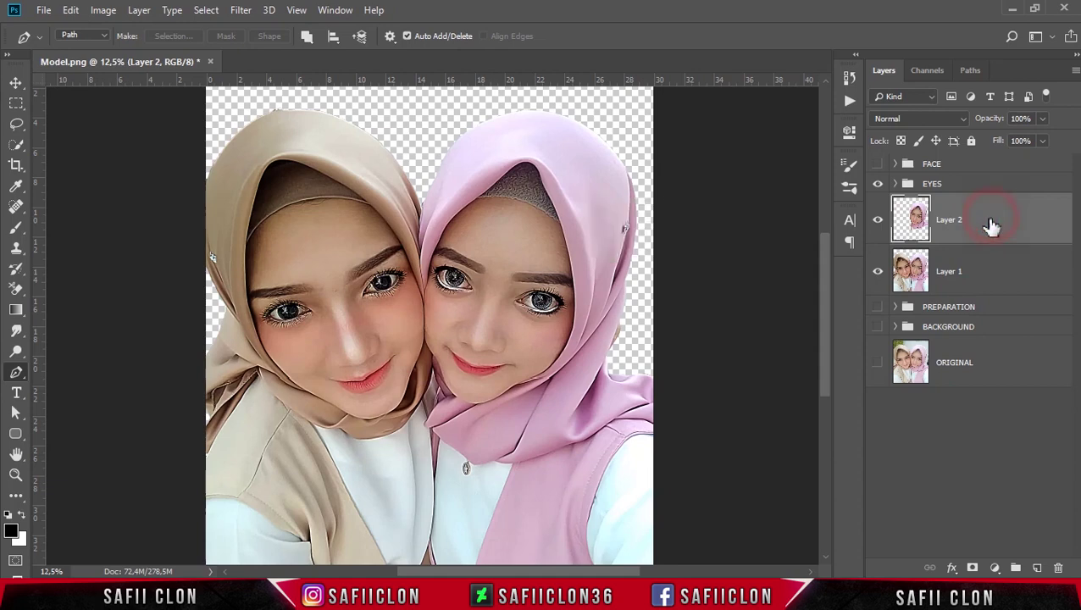
Step: Start a path on Layer 1 beside the pink-hijab woman's jaw and run it down the beige hijab's edge
{"action": "left_click", "coordinate": [998, 282]}
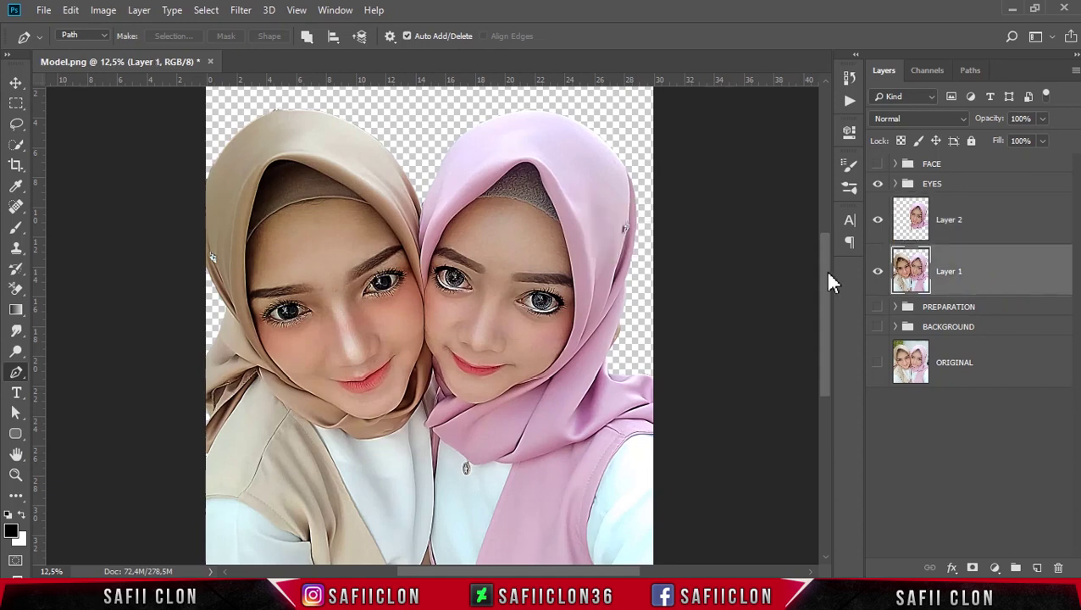
{"action": "key", "text": "ctrl+plus"}
{"action": "key", "text": "ctrl+plus"}
{"action": "key", "text": "ctrl+plus"}
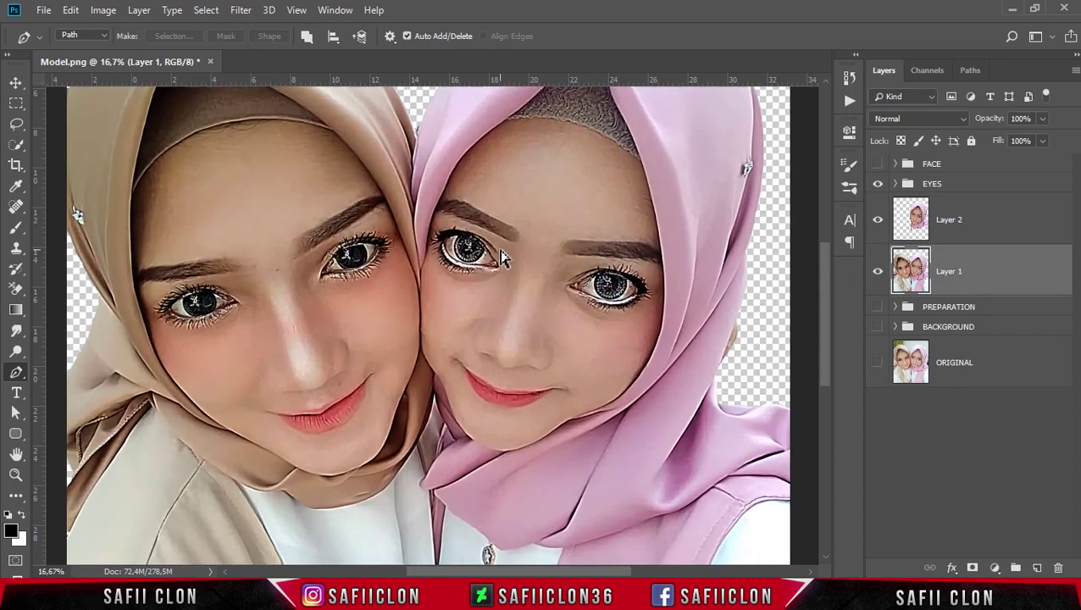
{"action": "scroll", "coordinate": [506, 264], "scroll_direction": "down", "scroll_amount": 3}
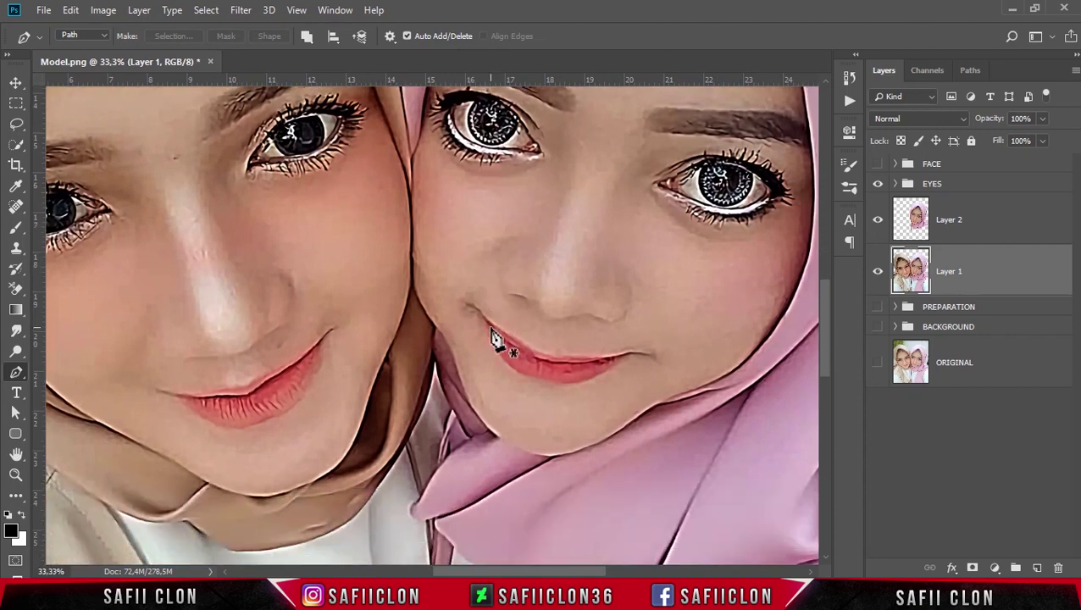
{"action": "left_click", "coordinate": [434, 330]}
{"action": "key", "text": "ctrl+plus"}
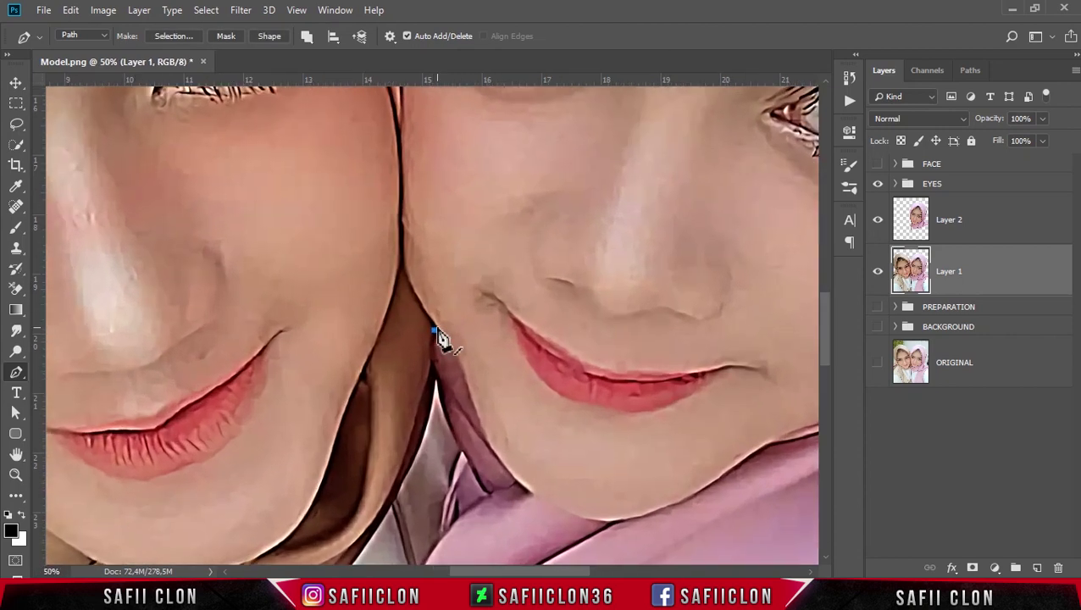
{"action": "scroll", "coordinate": [454, 339], "scroll_direction": "down", "scroll_amount": 4}
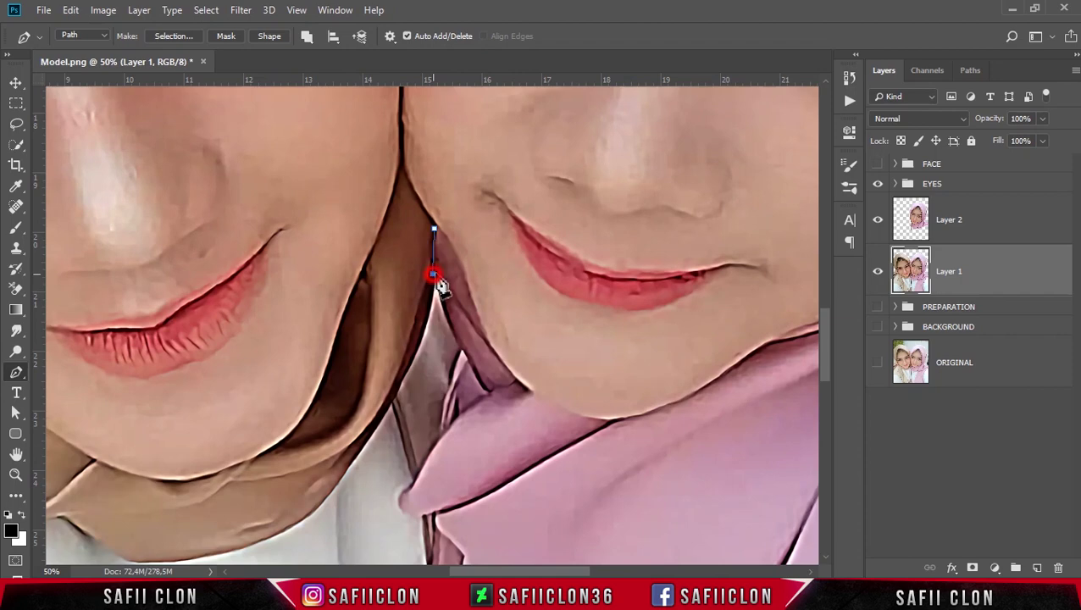
{"action": "scroll", "coordinate": [406, 341], "scroll_direction": "down", "scroll_amount": 4}
{"action": "left_click_drag", "start_coordinate": [416, 346], "coordinate": [271, 364]}
Step: Trace the beige hijab's lower edge under the chin, across the white shirt and up along the shoulder
{"action": "scroll", "coordinate": [351, 347], "scroll_direction": "down", "scroll_amount": 3}
{"action": "scroll", "coordinate": [338, 374], "scroll_direction": "left", "scroll_amount": 10}
{"action": "left_click_drag", "start_coordinate": [444, 385], "coordinate": [261, 319]}
{"action": "left_click", "coordinate": [370, 340]}
{"action": "left_click_drag", "start_coordinate": [516, 571], "coordinate": [465, 563]}
{"action": "scroll", "coordinate": [485, 369], "scroll_direction": "up", "scroll_amount": 3}
{"action": "left_click_drag", "start_coordinate": [450, 339], "coordinate": [434, 326]}
{"action": "scroll", "coordinate": [406, 338], "scroll_direction": "up", "scroll_amount": 3}
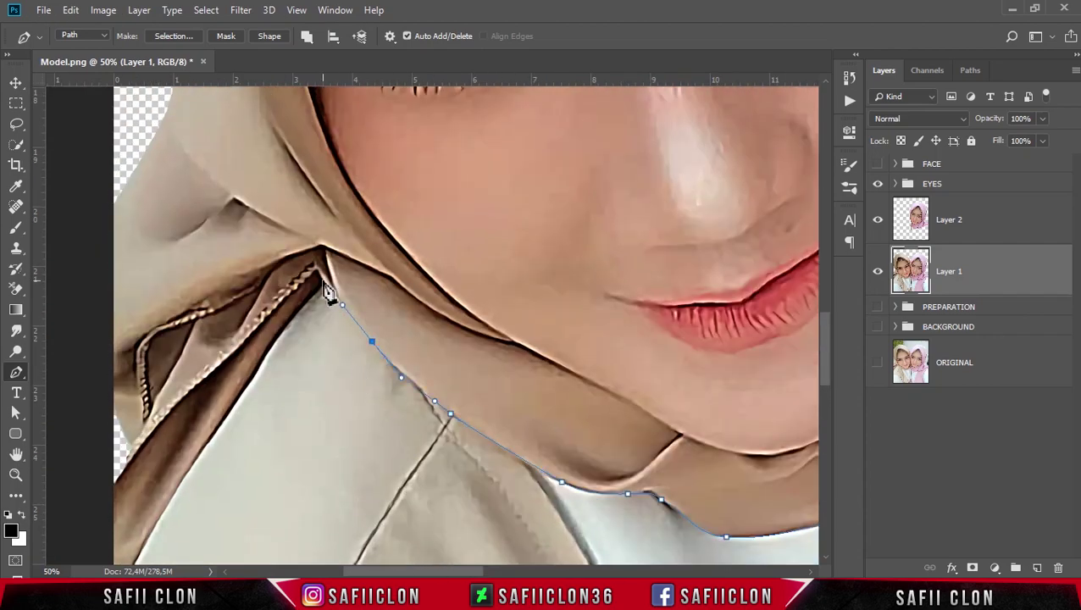
Step: Take the path around the beige hijab's shoulder fold, out past the image edge and upward outside it
{"action": "left_click", "coordinate": [322, 282]}
{"action": "scroll", "coordinate": [330, 293], "scroll_direction": "down", "scroll_amount": 2}
{"action": "scroll", "coordinate": [515, 569], "scroll_direction": "left", "scroll_amount": 3}
{"action": "left_click_drag", "start_coordinate": [410, 238], "coordinate": [395, 256]}
{"action": "left_click", "coordinate": [284, 420]}
{"action": "left_click", "coordinate": [239, 516]}
{"action": "scroll", "coordinate": [201, 382], "scroll_direction": "up", "scroll_amount": 6}
{"action": "left_click", "coordinate": [203, 284]}
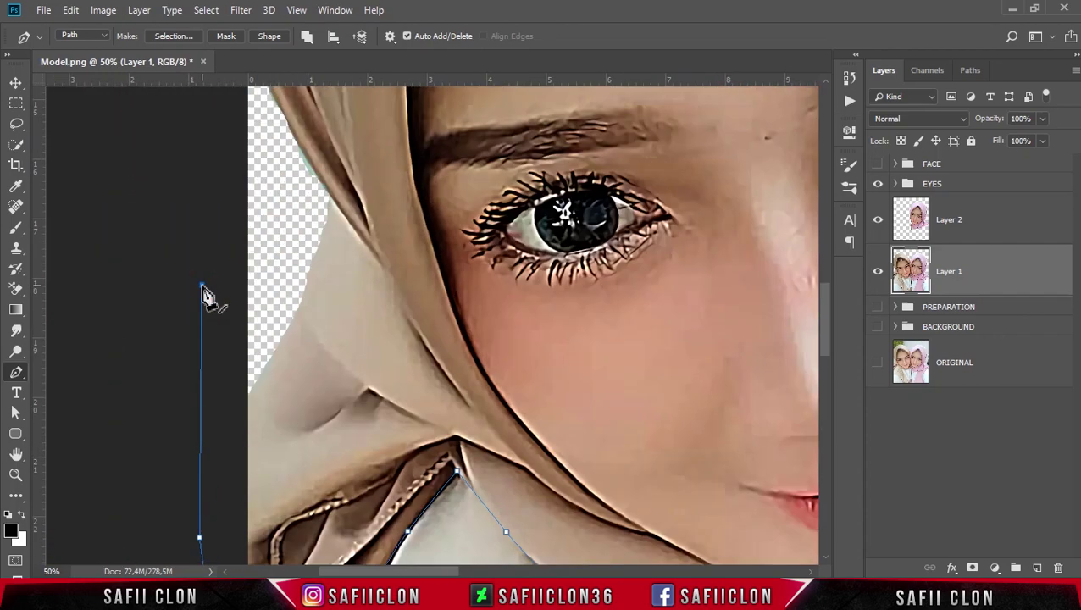
Step: Run the path loosely around the outside of the beige hijab, over the head and into the gap between the hijabs
{"action": "key", "text": "ctrl+minus"}
{"action": "key", "text": "ctrl+minus"}
{"action": "key", "text": "ctrl+minus"}
{"action": "key", "text": "ctrl+minus"}
{"action": "left_click", "coordinate": [370, 203]}
{"action": "left_click", "coordinate": [492, 152]}
{"action": "left_click", "coordinate": [588, 162]}
{"action": "left_click", "coordinate": [599, 246]}
{"action": "left_click", "coordinate": [603, 274]}
{"action": "key", "text": "ctrl+plus"}
{"action": "key", "text": "ctrl+plus"}
{"action": "scroll", "coordinate": [600, 281], "scroll_direction": "right", "scroll_amount": 3}
{"action": "key", "text": "ctrl+plus"}
{"action": "left_click", "coordinate": [582, 236]}
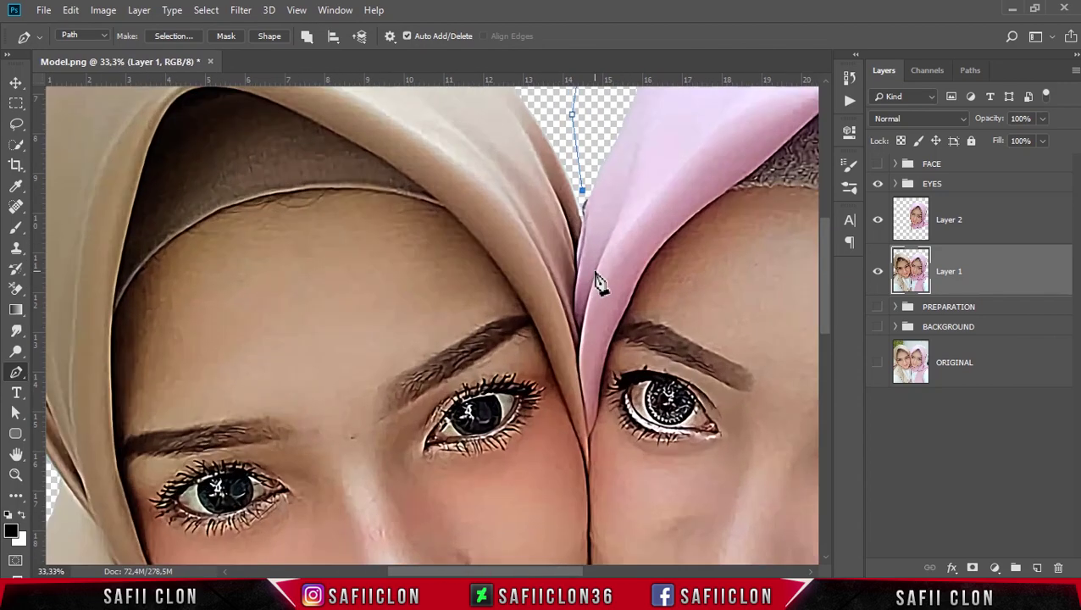
Step: Trace the boundary between the beige and pink hijabs downward from the gap to beside the eyebrows
{"action": "key", "text": "ctrl+plus"}
{"action": "left_click_drag", "start_coordinate": [514, 571], "coordinate": [529, 571]}
{"action": "key", "text": "ctrl+plus"}
{"action": "scroll", "coordinate": [586, 259], "scroll_direction": "up", "scroll_amount": 3}
{"action": "key", "text": "ctrl+plus"}
{"action": "left_click", "coordinate": [617, 269]}
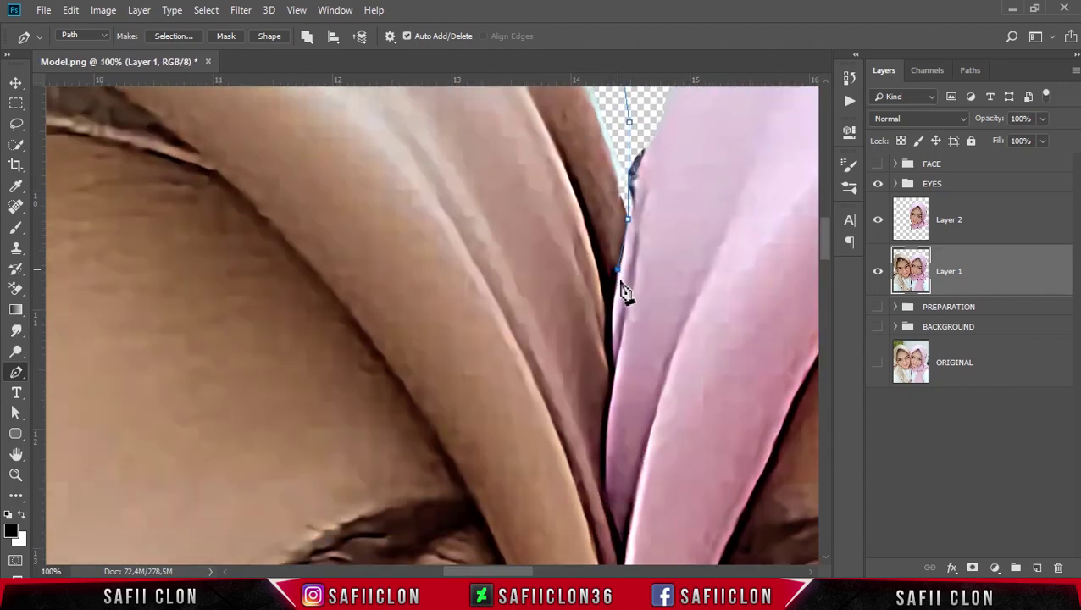
{"action": "scroll", "coordinate": [616, 271], "scroll_direction": "down", "scroll_amount": 2}
{"action": "left_click", "coordinate": [612, 252]}
{"action": "scroll", "coordinate": [609, 271], "scroll_direction": "down", "scroll_amount": 3}
{"action": "left_click", "coordinate": [604, 288]}
{"action": "left_click", "coordinate": [614, 324]}
{"action": "left_click", "coordinate": [619, 342]}
{"action": "scroll", "coordinate": [619, 322], "scroll_direction": "down", "scroll_amount": 2}
{"action": "left_click", "coordinate": [617, 304]}
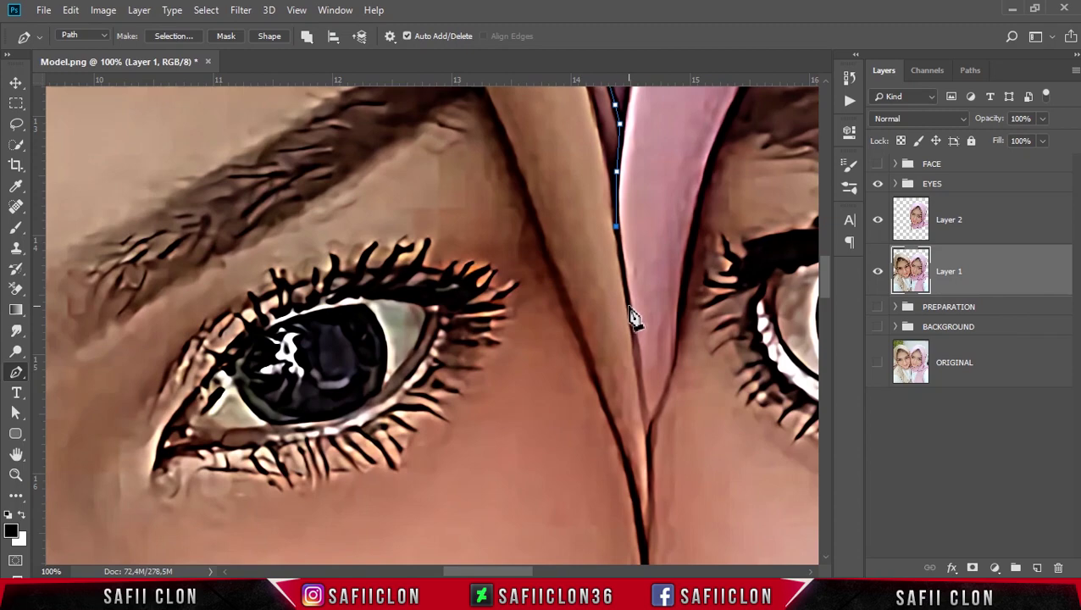
Step: Follow the beige hijab's tip and the line between the two faces downward, closing the path at its start
{"action": "left_click", "coordinate": [629, 307]}
{"action": "scroll", "coordinate": [642, 307], "scroll_direction": "down", "scroll_amount": 3}
{"action": "left_click", "coordinate": [648, 323]}
{"action": "scroll", "coordinate": [648, 313], "scroll_direction": "down", "scroll_amount": 3}
{"action": "left_click", "coordinate": [646, 304]}
{"action": "scroll", "coordinate": [648, 307], "scroll_direction": "down", "scroll_amount": 3}
{"action": "left_click", "coordinate": [650, 316]}
{"action": "left_click_drag", "start_coordinate": [716, 397], "coordinate": [746, 432]}
Step: Convert the path around the beige-hijab woman to a new selection with a 1-pixel feather and copy it onto a new layer
{"action": "key", "text": "ctrl+minus"}
{"action": "key", "text": "ctrl+minus"}
{"action": "key", "text": "ctrl+minus"}
{"action": "key", "text": "ctrl+minus"}
{"action": "key", "text": "ctrl+minus"}
{"action": "key", "text": "ctrl+minus"}
{"action": "key", "text": "ctrl+minus"}
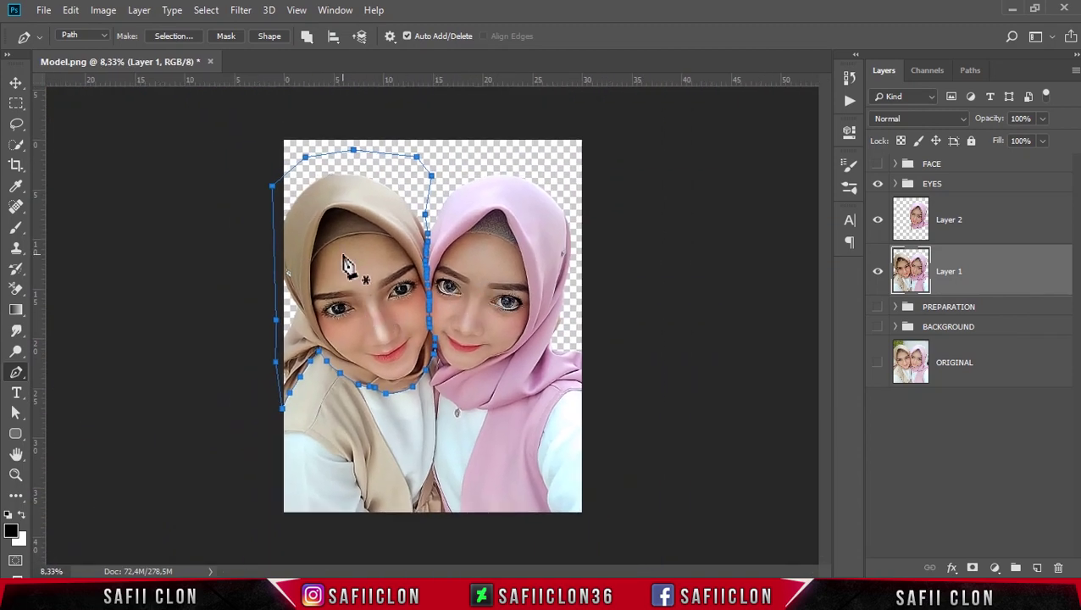
{"action": "right_click", "coordinate": [343, 262]}
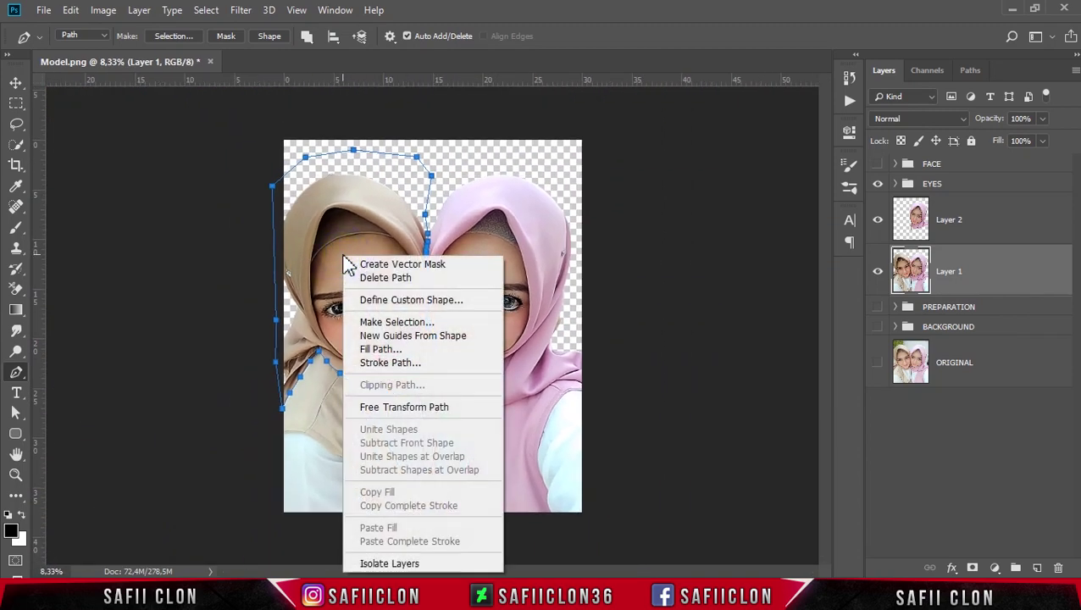
{"action": "left_click", "coordinate": [391, 327]}
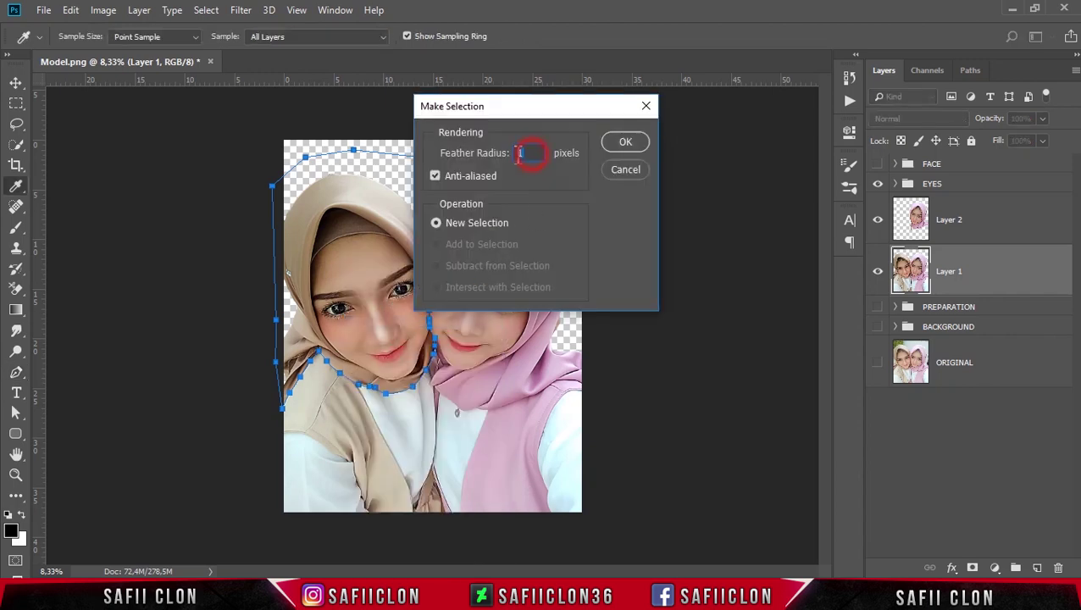
{"action": "left_click", "coordinate": [625, 142]}
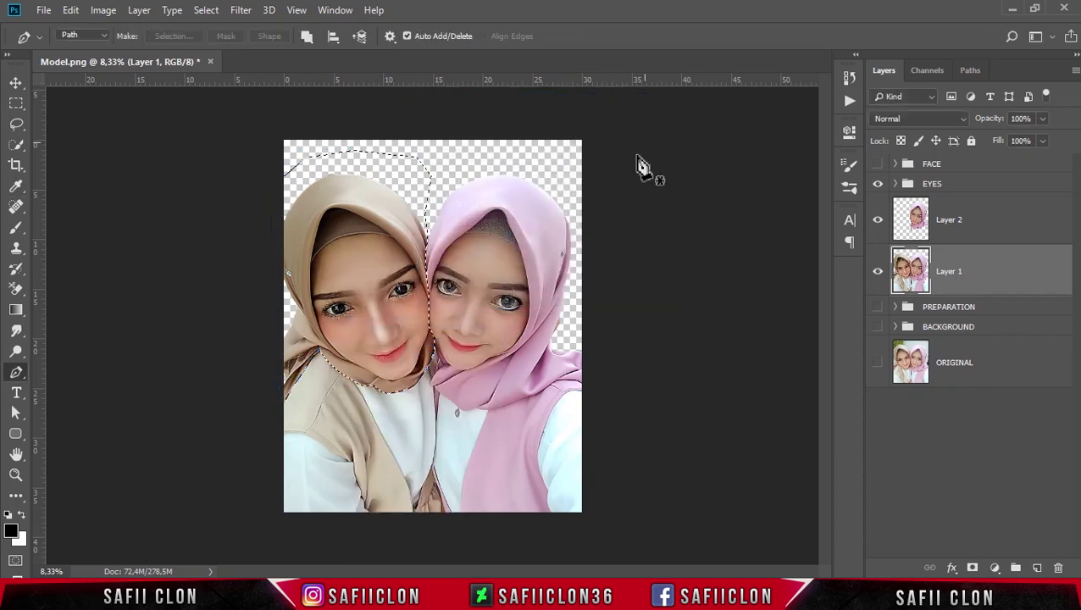
{"action": "left_click", "coordinate": [994, 271]}
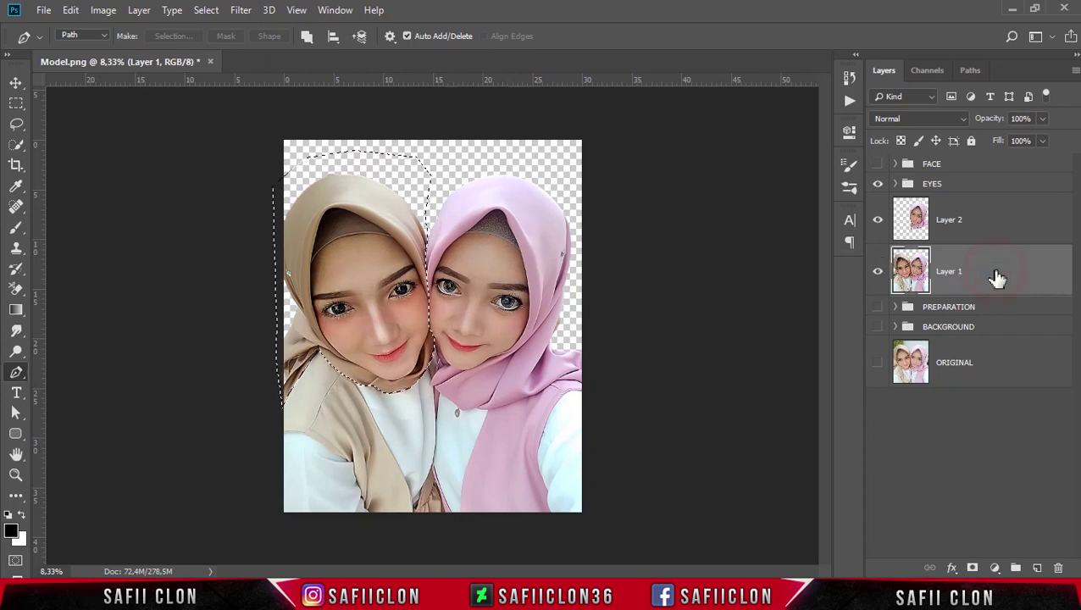
{"action": "key", "text": "ctrl+j"}
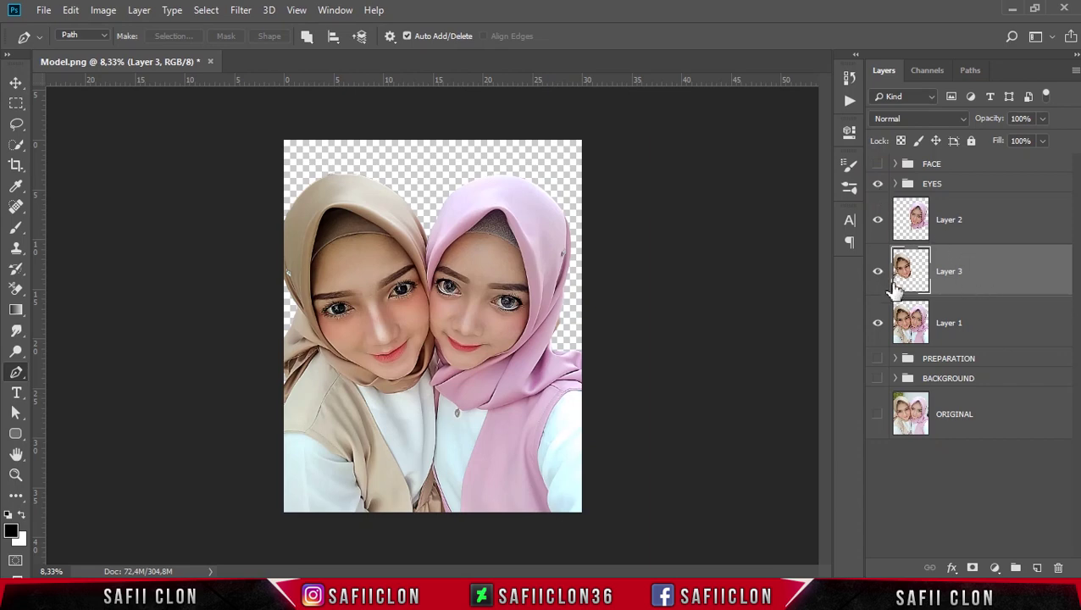
Step: Hide Layer 1 and toggle the visibility of the two hijab cutout layers to check them
{"action": "left_click", "coordinate": [879, 323]}
{"action": "left_click", "coordinate": [878, 271]}
{"action": "left_click", "coordinate": [878, 271]}
{"action": "left_click", "coordinate": [878, 229]}
{"action": "left_click", "coordinate": [878, 229]}
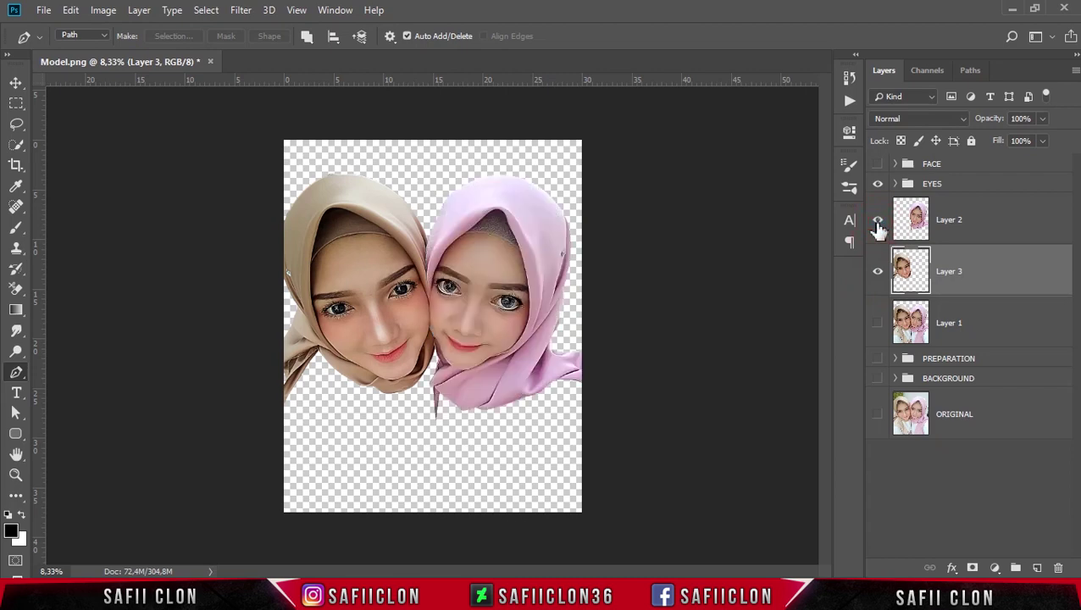
Step: Group the two hijab cutout layers as HIJAB and make Layer 1 visible again
{"action": "left_click", "coordinate": [1004, 215]}
{"action": "left_click", "coordinate": [1006, 276], "text": "shift"}
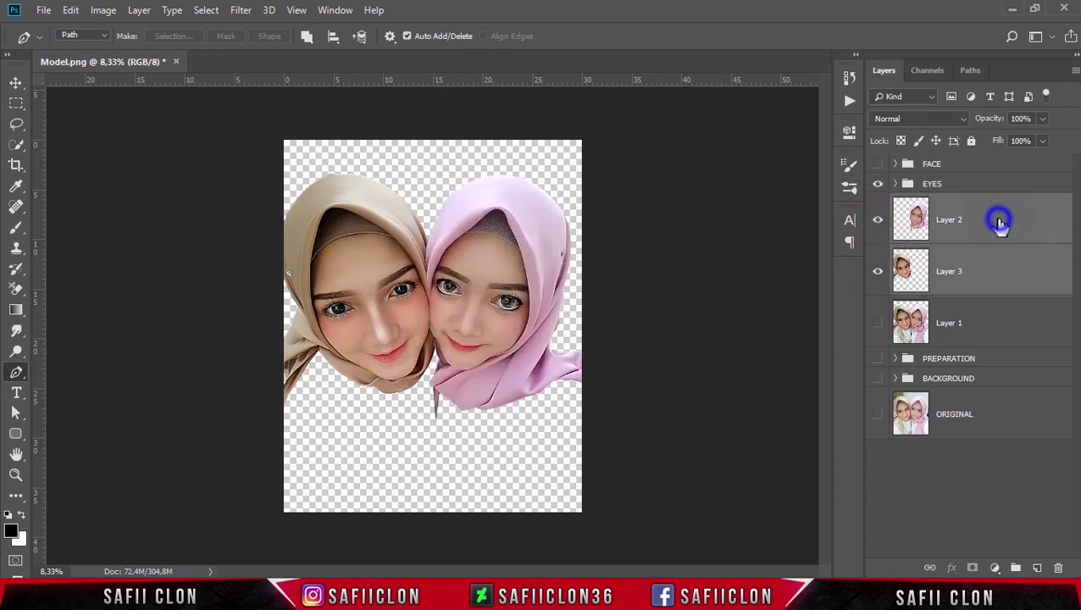
{"action": "right_click", "coordinate": [1002, 229]}
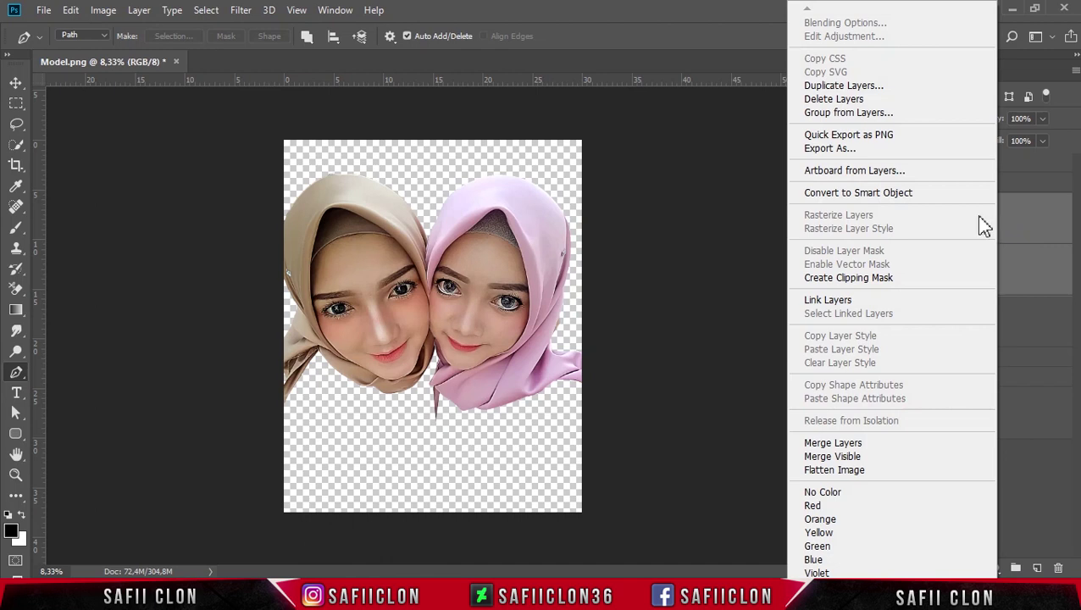
{"action": "left_click", "coordinate": [838, 114]}
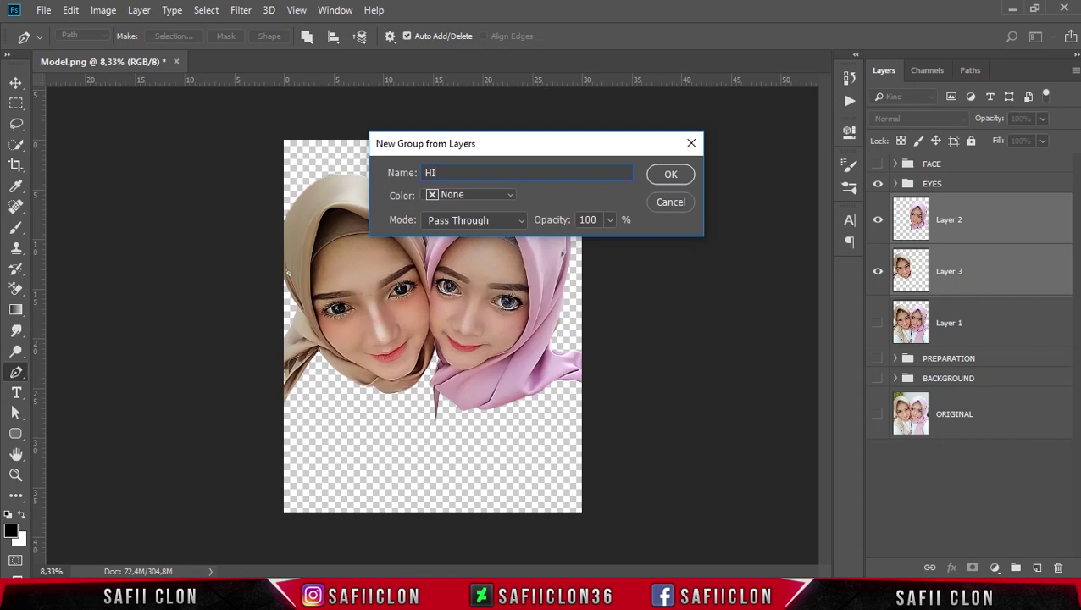
{"action": "left_click", "coordinate": [660, 181]}
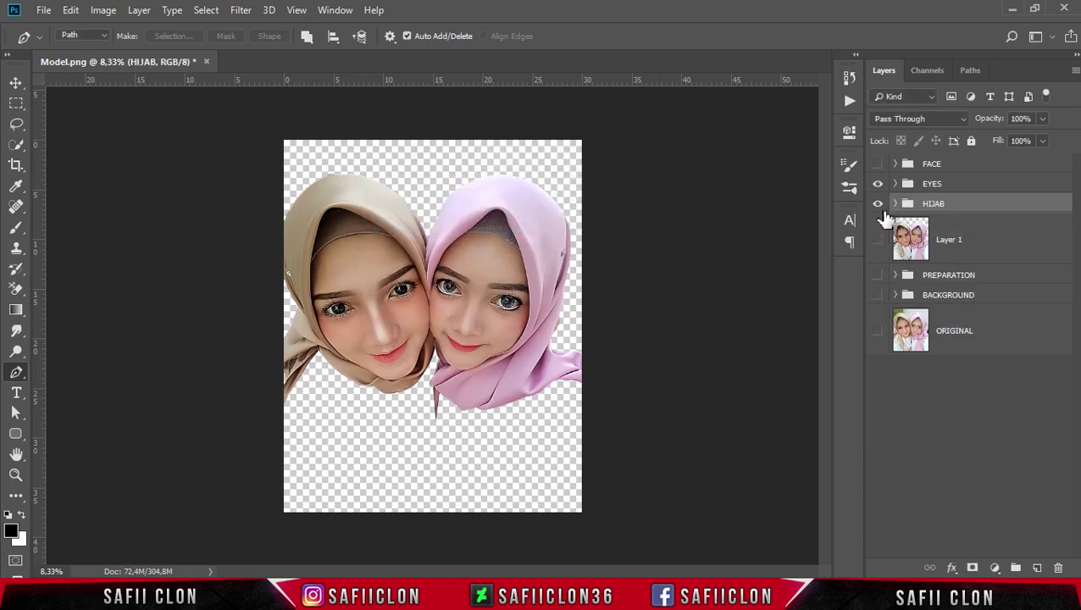
{"action": "left_click", "coordinate": [878, 240]}
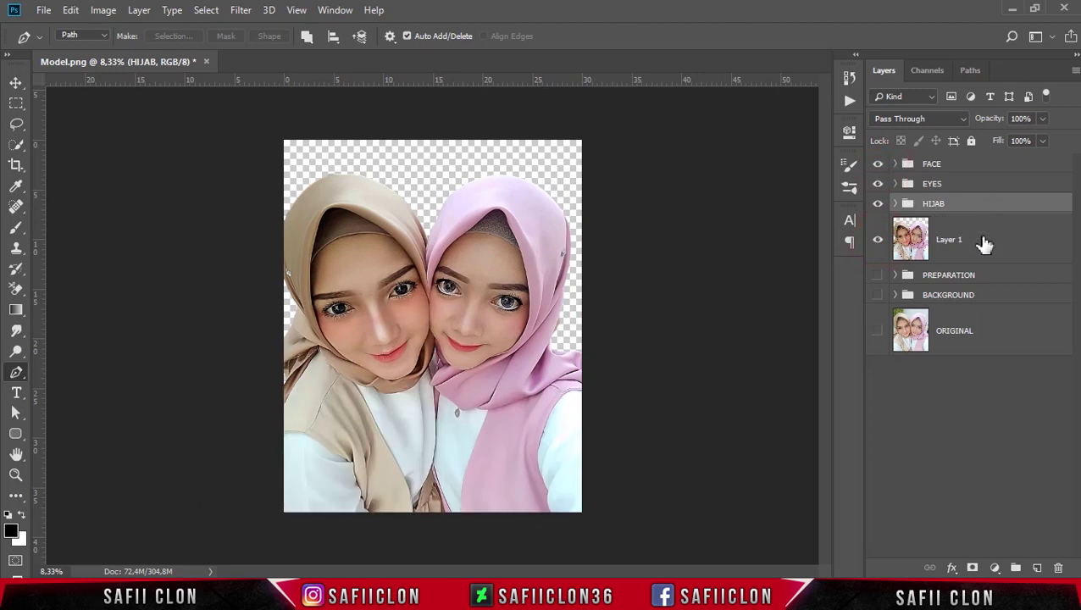
Step: Select Layer 1 and start a new path just outside the image beside the pink-hijab woman's shoulder
{"action": "left_click", "coordinate": [1017, 246]}
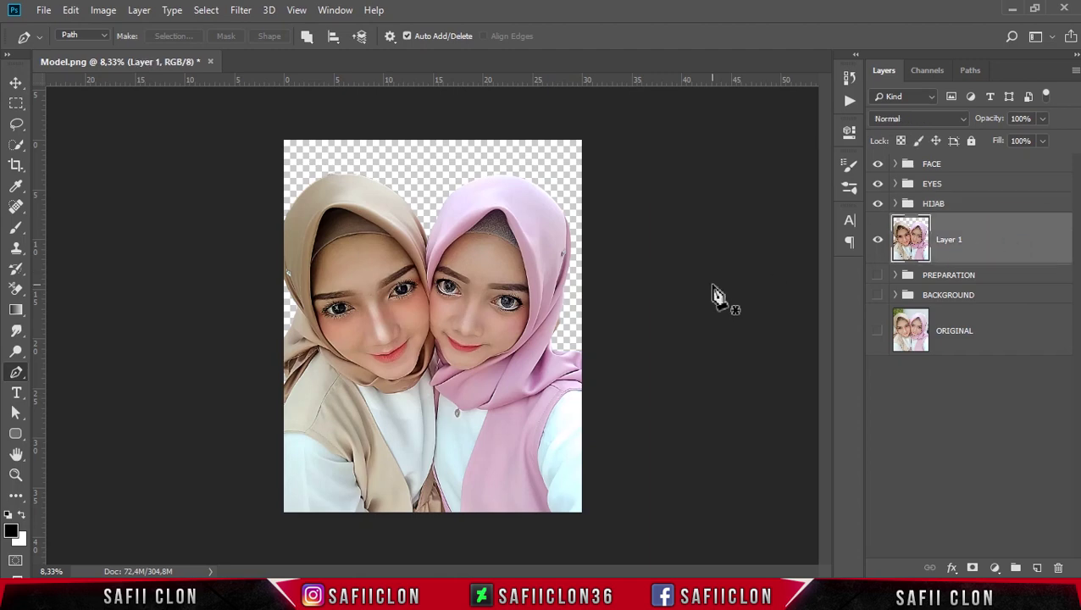
{"action": "key", "text": "ctrl+plus"}
{"action": "key", "text": "ctrl+plus"}
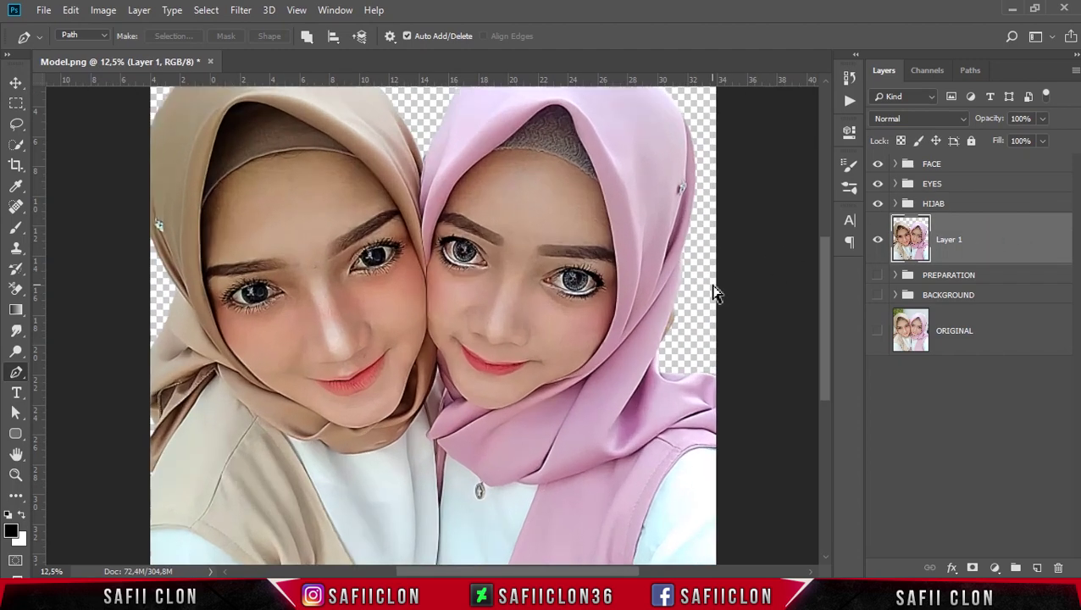
{"action": "key", "text": "ctrl+minus"}
{"action": "key", "text": "ctrl+minus"}
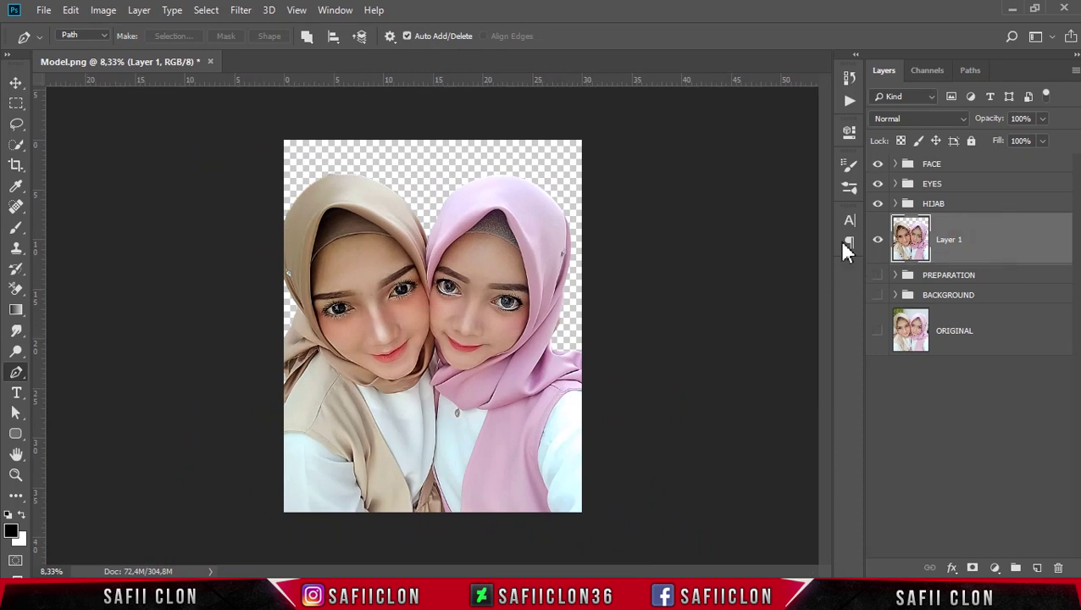
{"action": "key", "text": "ctrl+plus"}
{"action": "key", "text": "ctrl+plus"}
{"action": "key", "text": "ctrl+plus"}
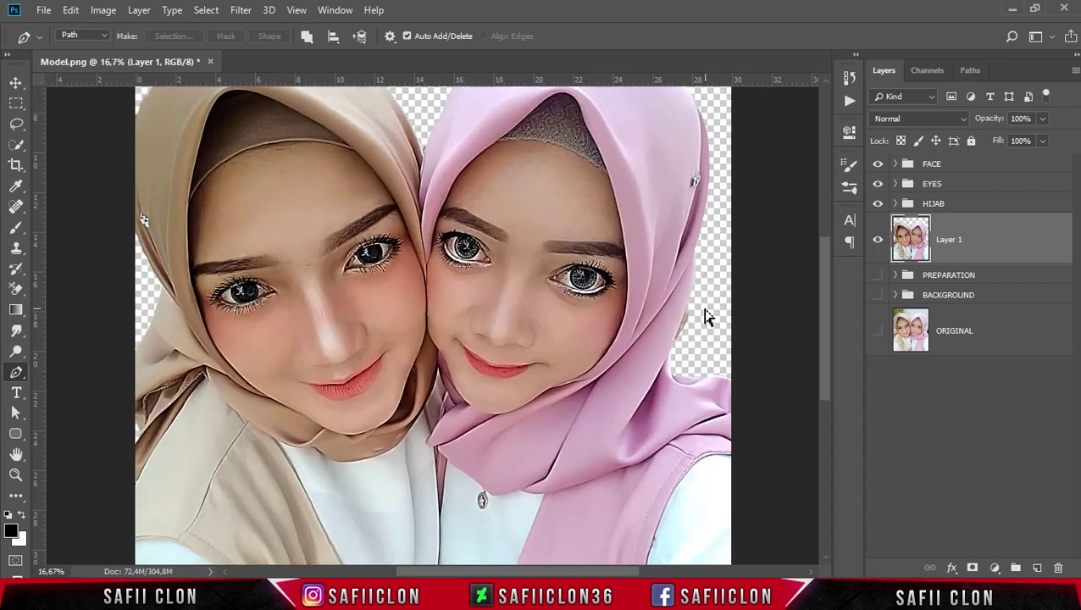
{"action": "scroll", "coordinate": [719, 296], "scroll_direction": "down", "scroll_amount": 5}
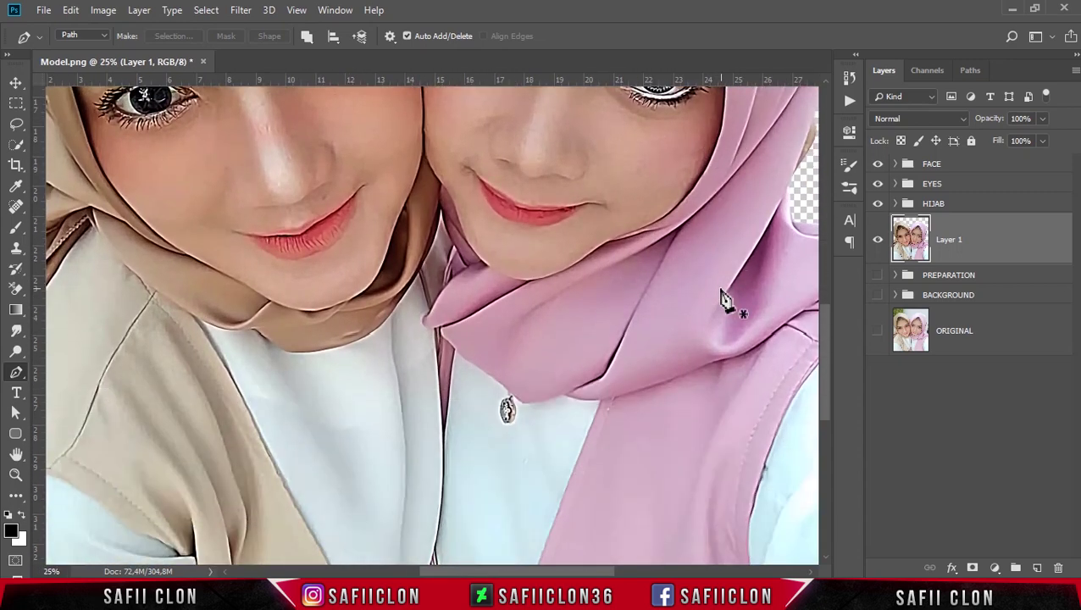
{"action": "scroll", "coordinate": [356, 269], "scroll_direction": "down", "scroll_amount": 1}
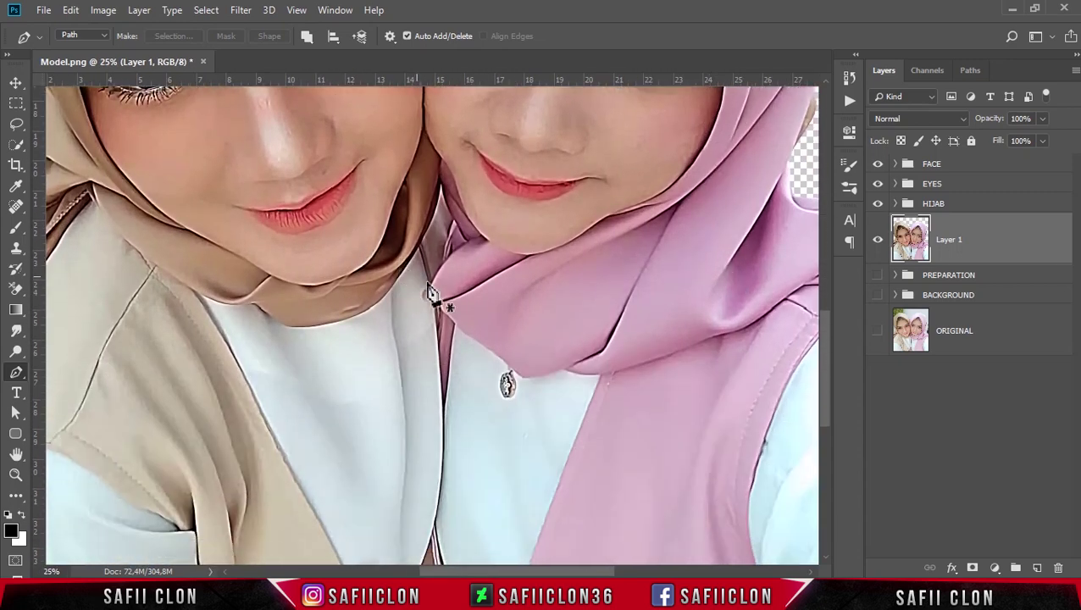
{"action": "left_click_drag", "start_coordinate": [552, 575], "coordinate": [617, 574]}
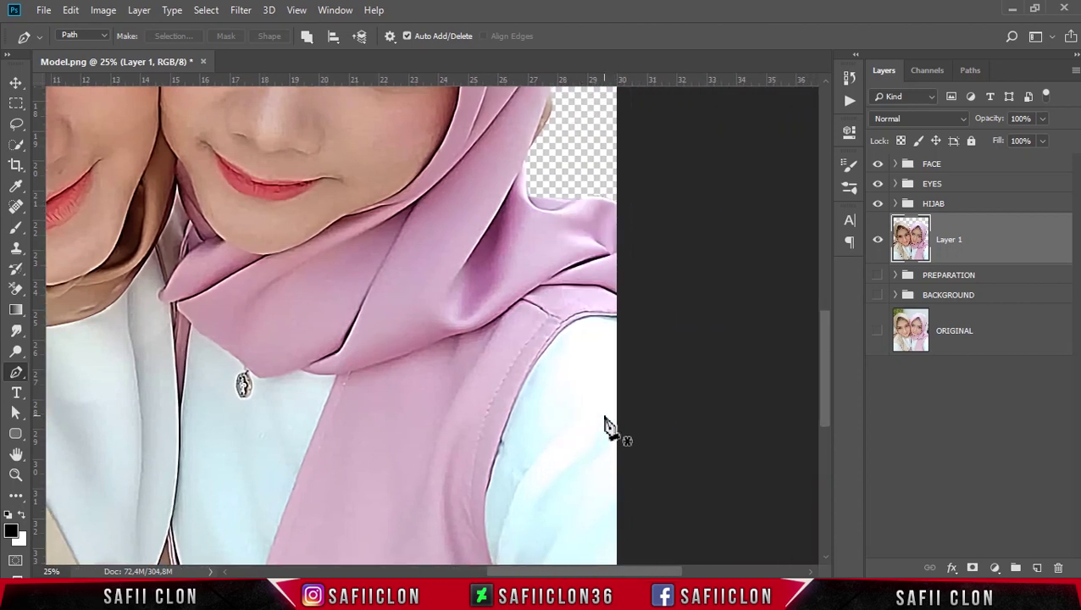
{"action": "left_click", "coordinate": [626, 298]}
{"action": "key", "text": "ctrl+plus"}
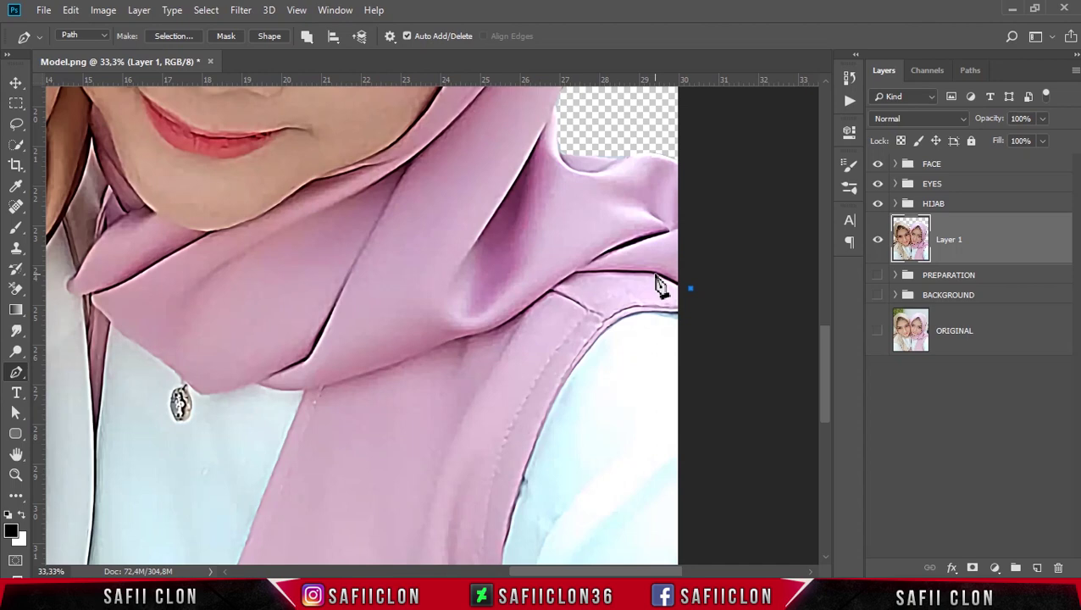
Step: Trace the path inward along the seam between the pink vest's shoulder and the hijab's lower edge
{"action": "key", "text": "ctrl+plus"}
{"action": "left_click", "coordinate": [787, 256]}
{"action": "left_click", "coordinate": [764, 245]}
{"action": "left_click", "coordinate": [738, 245]}
{"action": "left_click", "coordinate": [674, 245]}
{"action": "left_click", "coordinate": [648, 244]}
{"action": "left_click", "coordinate": [623, 263]}
{"action": "left_click", "coordinate": [599, 280]}
{"action": "left_click", "coordinate": [560, 314]}
{"action": "left_click", "coordinate": [524, 331]}
{"action": "left_click", "coordinate": [479, 344]}
Step: Continue the path along the pink hijab's lower edge above the brooch and up to its inner tip
{"action": "left_click_drag", "start_coordinate": [355, 391], "coordinate": [320, 403]}
{"action": "scroll", "coordinate": [487, 465], "scroll_direction": "left", "scroll_amount": 4}
{"action": "left_click", "coordinate": [504, 421]}
{"action": "left_click", "coordinate": [475, 413]}
{"action": "left_click", "coordinate": [393, 428]}
{"action": "left_click_drag", "start_coordinate": [324, 372], "coordinate": [290, 350]}
{"action": "left_click", "coordinate": [324, 374], "text": "alt"}
{"action": "left_click", "coordinate": [257, 320]}
{"action": "left_click", "coordinate": [245, 307]}
{"action": "left_click", "coordinate": [233, 299]}
{"action": "left_click_drag", "start_coordinate": [227, 279], "coordinate": [226, 271]}
{"action": "left_click", "coordinate": [228, 278], "text": "alt"}
Step: Trace the dark boundary between the two women's white shirts down to where the brown and pink fabrics part
{"action": "scroll", "coordinate": [243, 306], "scroll_direction": "up", "scroll_amount": 3}
{"action": "scroll", "coordinate": [237, 300], "scroll_direction": "down", "scroll_amount": 4}
{"action": "scroll", "coordinate": [223, 328], "scroll_direction": "down", "scroll_amount": 3}
{"action": "left_click_drag", "start_coordinate": [219, 314], "coordinate": [224, 332]}
{"action": "left_click", "coordinate": [225, 340]}
{"action": "scroll", "coordinate": [228, 343], "scroll_direction": "down", "scroll_amount": 3}
{"action": "left_click", "coordinate": [232, 342]}
{"action": "scroll", "coordinate": [233, 339], "scroll_direction": "down", "scroll_amount": 4}
{"action": "left_click", "coordinate": [232, 329]}
{"action": "scroll", "coordinate": [230, 327], "scroll_direction": "down", "scroll_amount": 3}
{"action": "left_click", "coordinate": [215, 376]}
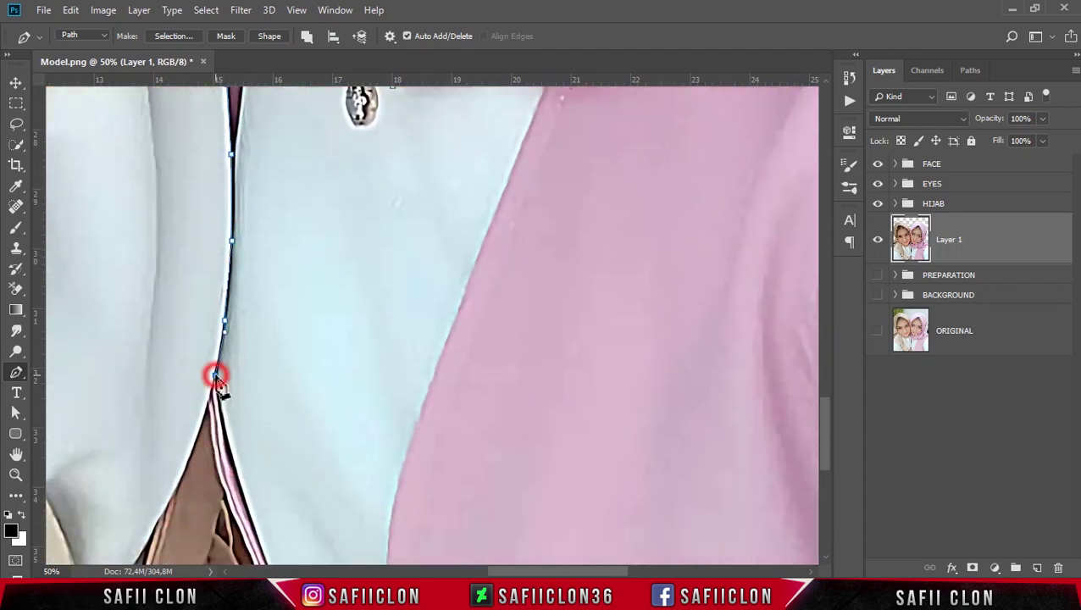
Step: Trace the path down the boundary between the brown fabric and the pink vest's inner edge to just below the image
{"action": "scroll", "coordinate": [235, 326], "scroll_direction": "down", "scroll_amount": 5}
{"action": "key", "text": "ctrl+minus"}
{"action": "key", "text": "ctrl+plus"}
{"action": "key", "text": "ctrl+plus"}
{"action": "left_click", "coordinate": [133, 177]}
{"action": "left_click", "coordinate": [136, 192]}
{"action": "left_click", "coordinate": [141, 244]}
{"action": "left_click", "coordinate": [149, 280]}
{"action": "left_click", "coordinate": [157, 303]}
{"action": "left_click", "coordinate": [173, 342]}
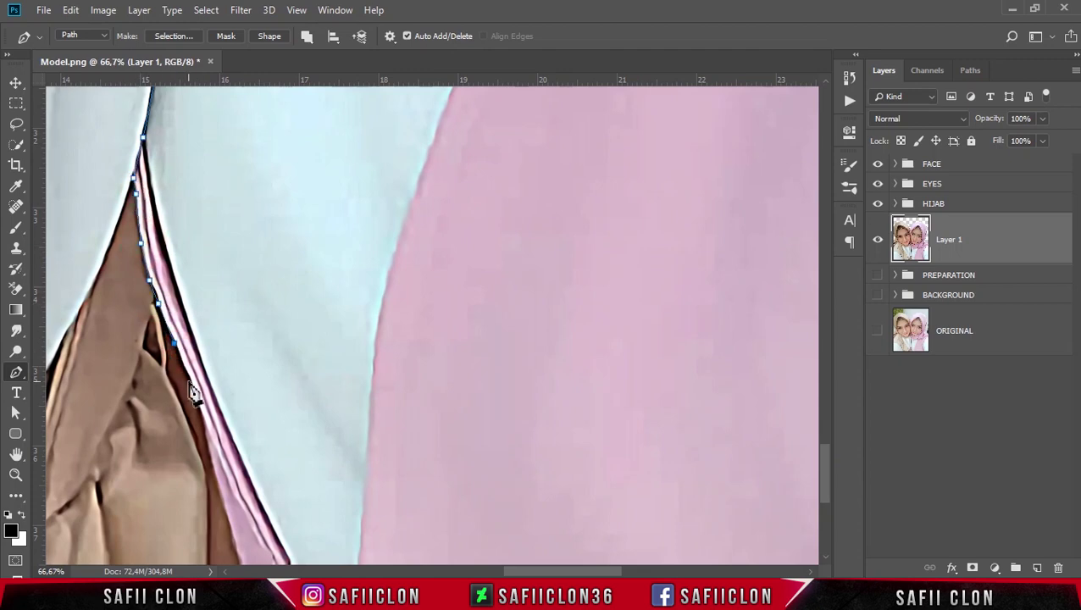
{"action": "left_click", "coordinate": [190, 378]}
{"action": "left_click", "coordinate": [196, 401]}
{"action": "scroll", "coordinate": [198, 405], "scroll_direction": "down", "scroll_amount": 3}
{"action": "left_click", "coordinate": [205, 313]}
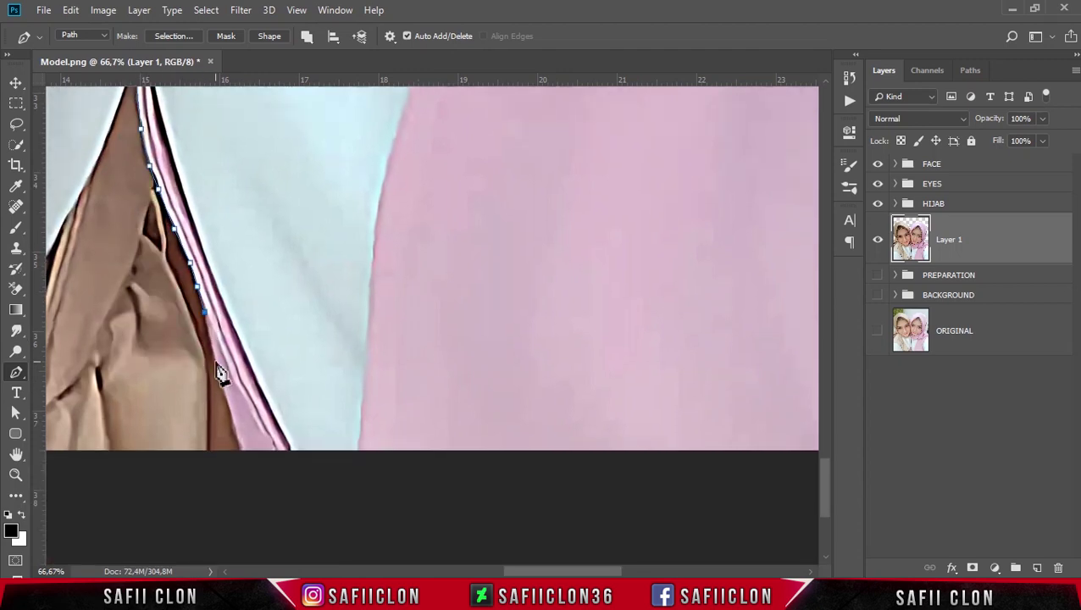
{"action": "left_click", "coordinate": [241, 459]}
Step: Route the path outside the image below and beside the pink vest, and close it at its starting point near the shoulder
{"action": "left_click", "coordinate": [475, 502]}
{"action": "scroll", "coordinate": [577, 470], "scroll_direction": "right", "scroll_amount": 5}
{"action": "left_click", "coordinate": [577, 470]}
{"action": "key", "text": "ctrl+minus"}
{"action": "key", "text": "ctrl+minus"}
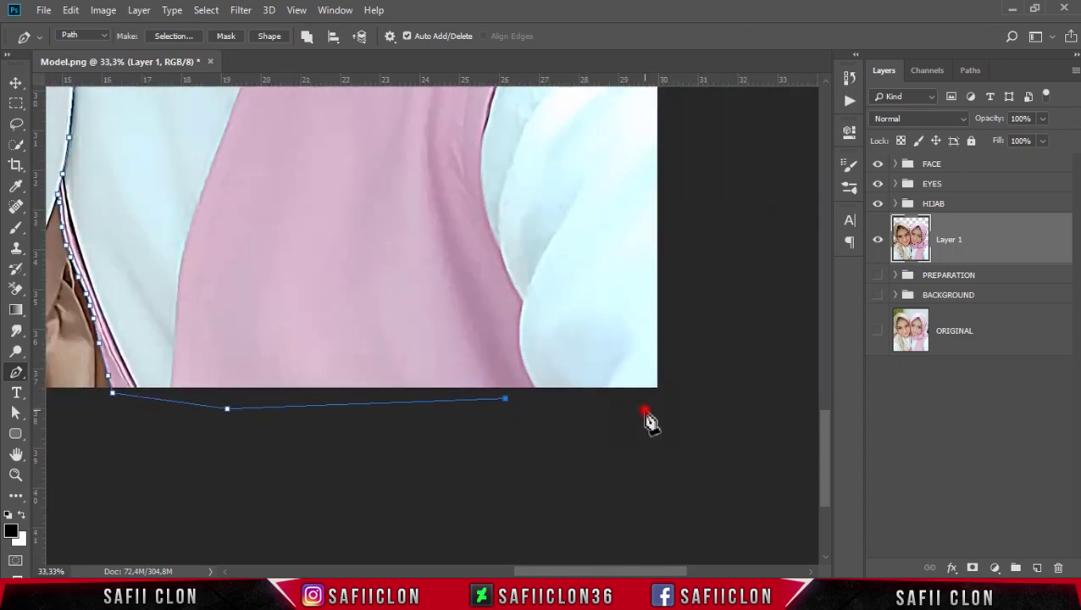
{"action": "left_click", "coordinate": [643, 409]}
{"action": "left_click", "coordinate": [692, 396]}
{"action": "left_click", "coordinate": [697, 243]}
{"action": "scroll", "coordinate": [697, 254], "scroll_direction": "up", "scroll_amount": 9}
{"action": "left_click", "coordinate": [688, 245]}
{"action": "left_click", "coordinate": [668, 217]}
{"action": "left_click", "coordinate": [647, 207]}
{"action": "key", "text": "ctrl+minus"}
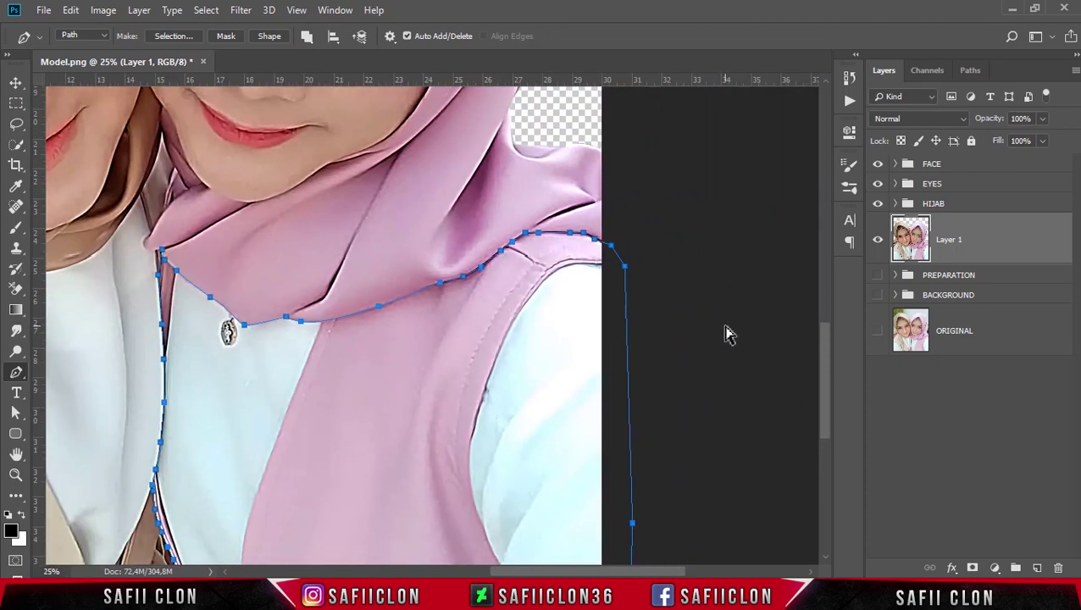
Step: Turn the path into an anti-aliased selection with a 1-pixel feather, copy the pink clothing to a new layer, and toggle Layer 1's visibility
{"action": "scroll", "coordinate": [717, 338], "scroll_direction": "down", "scroll_amount": 1}
{"action": "right_click", "coordinate": [371, 364]}
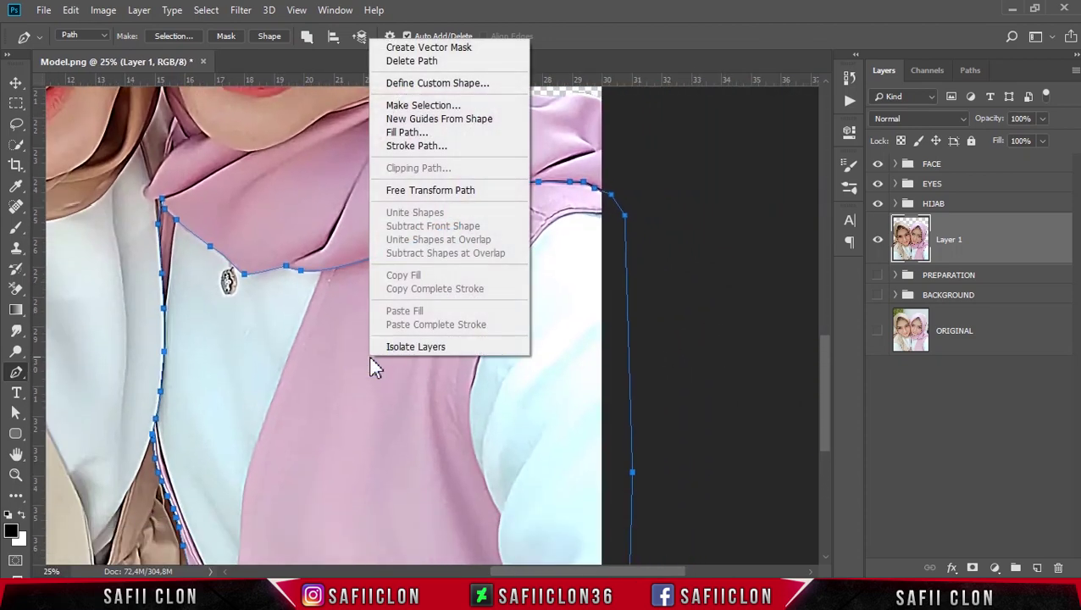
{"action": "left_click", "coordinate": [428, 106]}
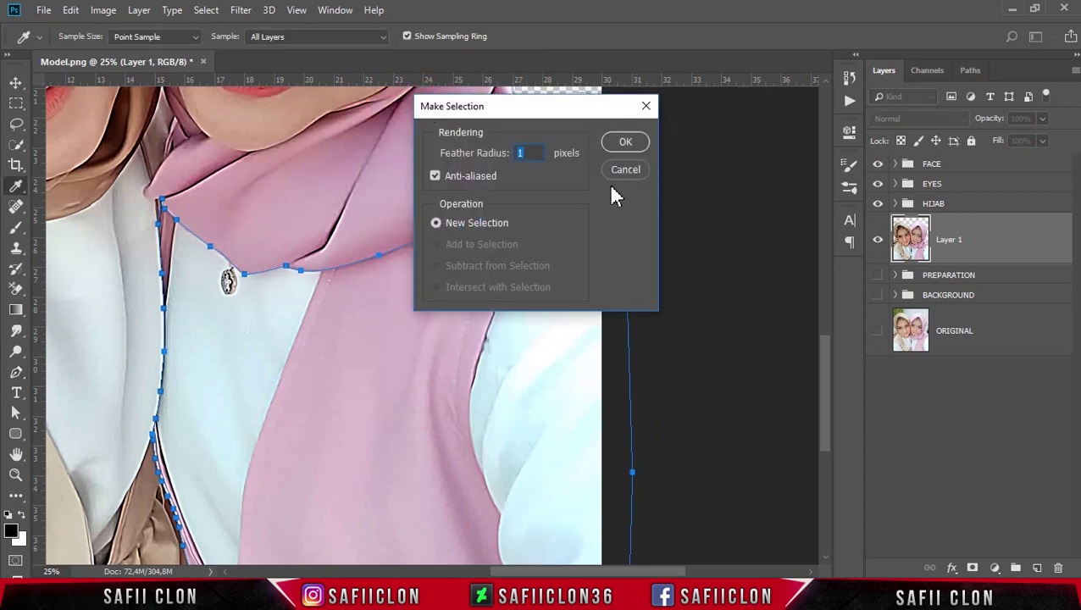
{"action": "left_click", "coordinate": [627, 145]}
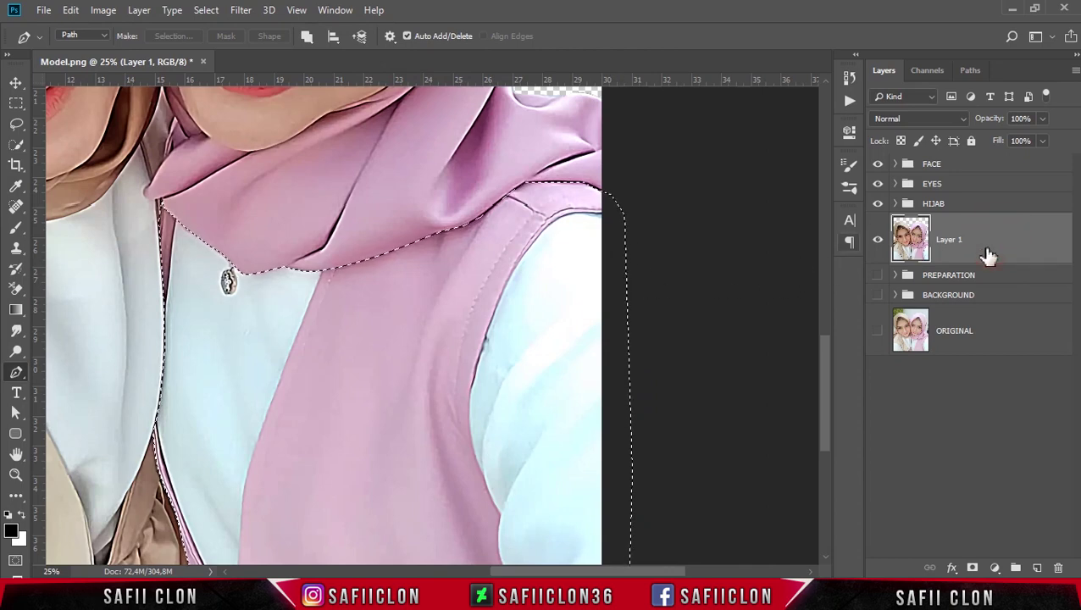
{"action": "key", "text": "ctrl+j"}
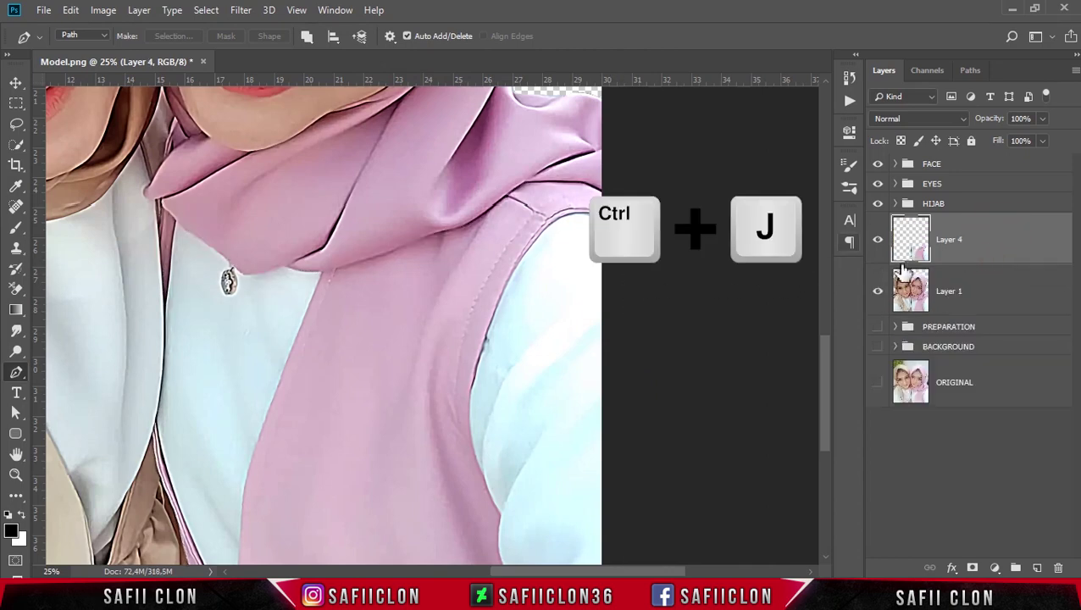
{"action": "left_click", "coordinate": [878, 293]}
{"action": "left_click", "coordinate": [879, 293]}
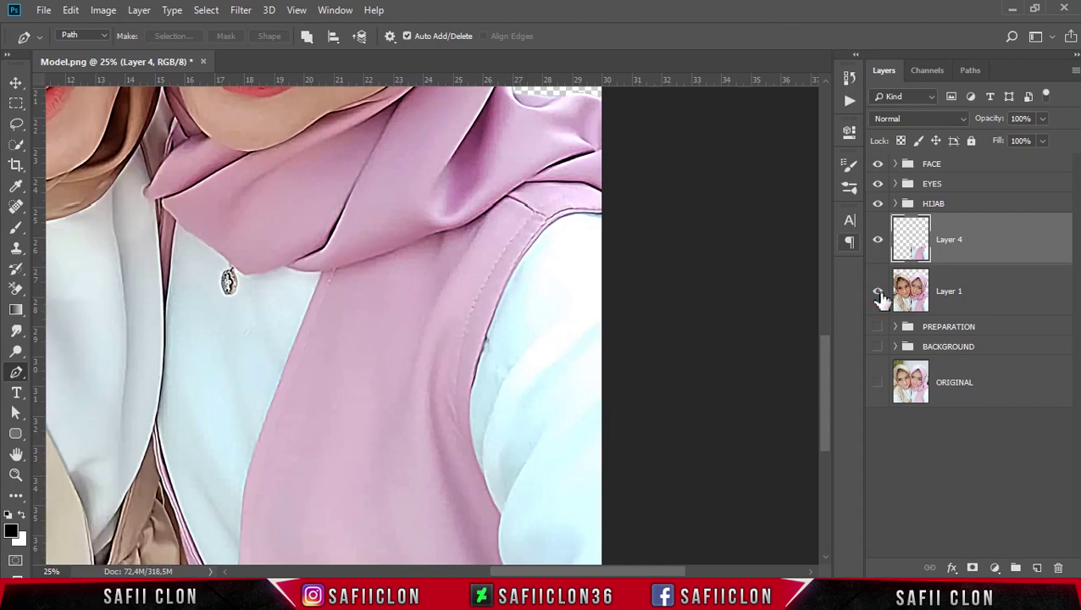
Step: Select Layer 1 and start a new path where the beige vest's shoulder meets the brown hijab
{"action": "left_click", "coordinate": [999, 288]}
{"action": "left_click_drag", "start_coordinate": [634, 575], "coordinate": [533, 567]}
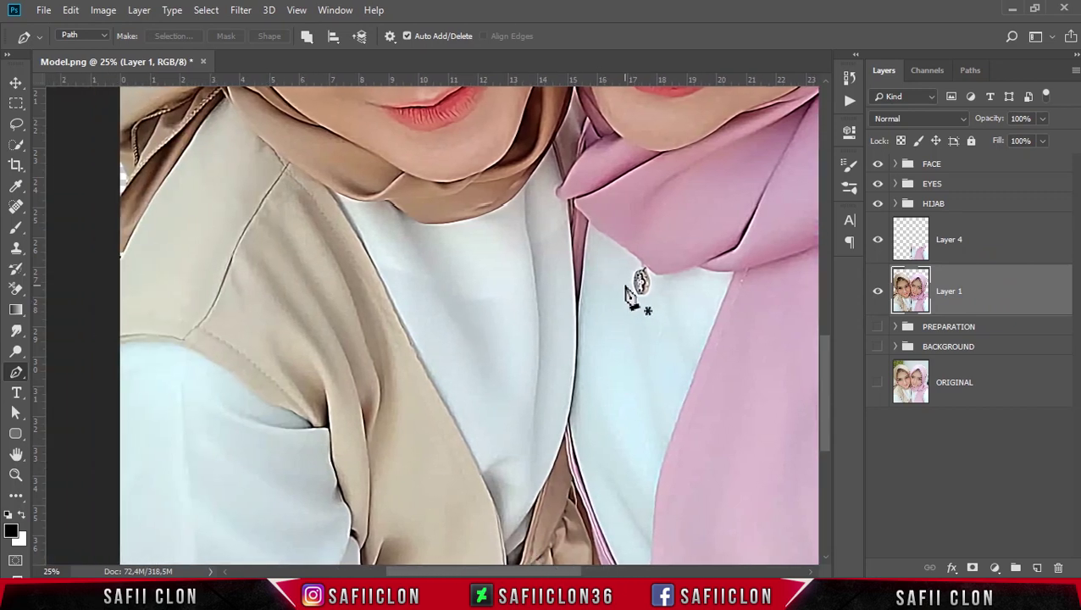
{"action": "scroll", "coordinate": [626, 287], "scroll_direction": "up", "scroll_amount": 2}
{"action": "scroll", "coordinate": [627, 287], "scroll_direction": "down", "scroll_amount": 8}
{"action": "scroll", "coordinate": [166, 324], "scroll_direction": "up", "scroll_amount": 7}
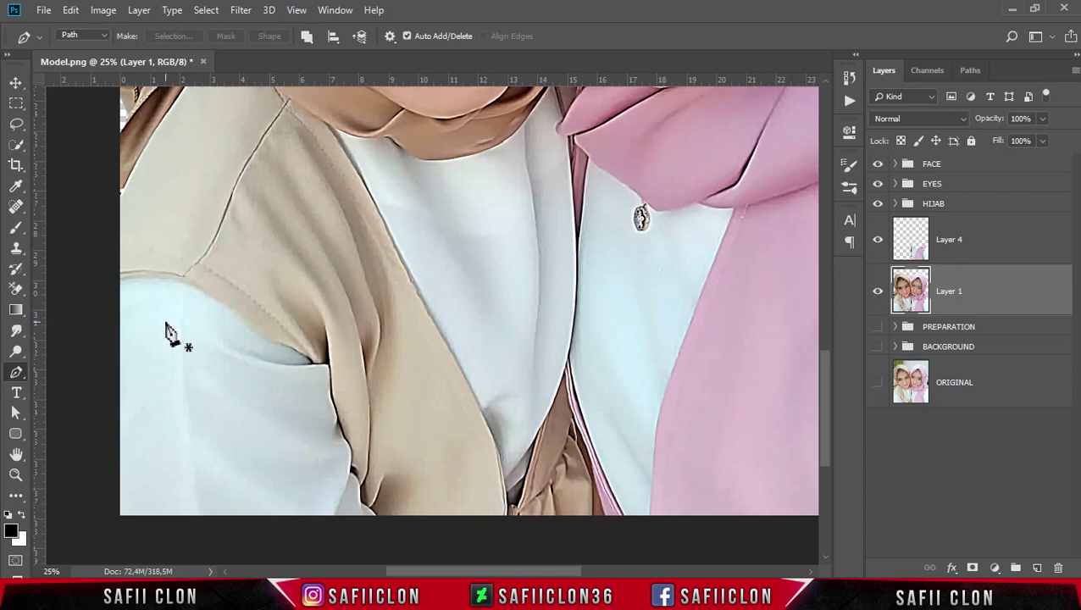
{"action": "scroll", "coordinate": [115, 341], "scroll_direction": "up", "scroll_amount": 2}
{"action": "left_click", "coordinate": [225, 150]}
{"action": "key", "text": "ctrl+plus"}
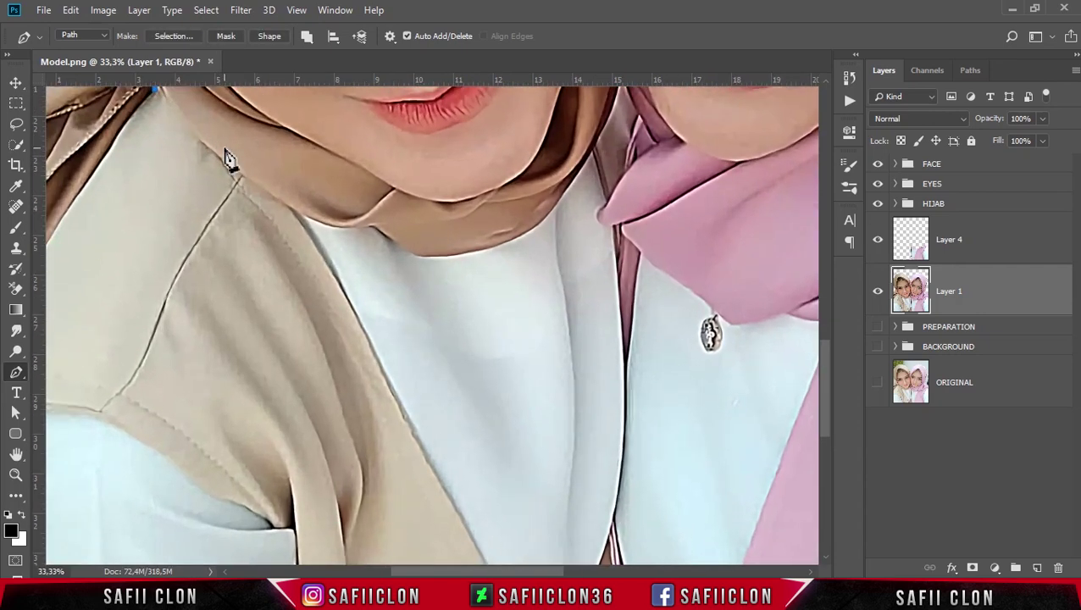
{"action": "scroll", "coordinate": [226, 152], "scroll_direction": "up", "scroll_amount": 3}
{"action": "left_click_drag", "start_coordinate": [531, 571], "coordinate": [481, 569]}
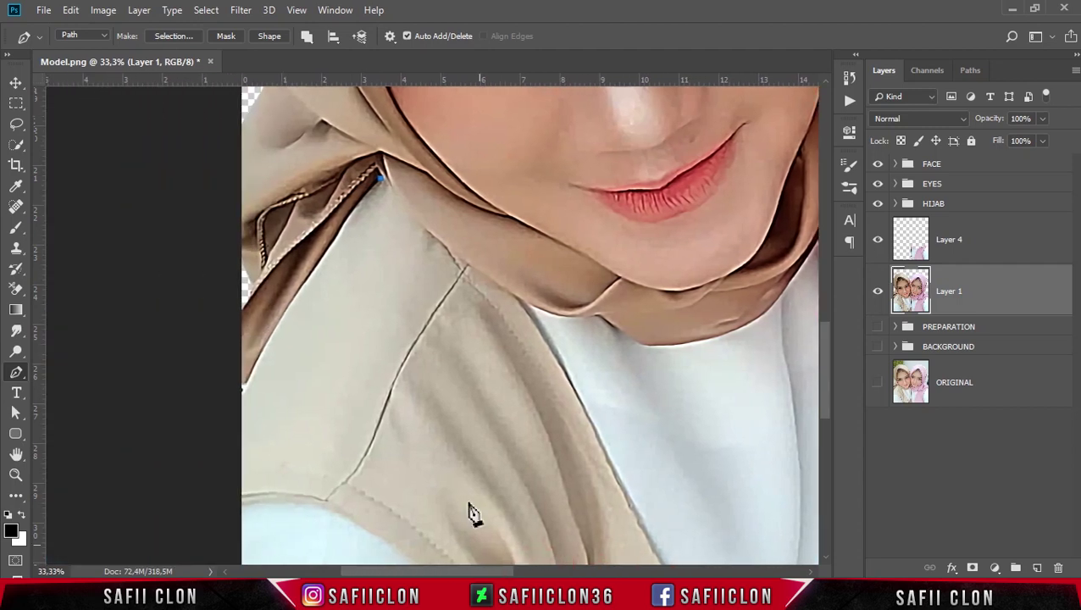
{"action": "scroll", "coordinate": [400, 343], "scroll_direction": "up", "scroll_amount": 3}
{"action": "key", "text": "ctrl+plus"}
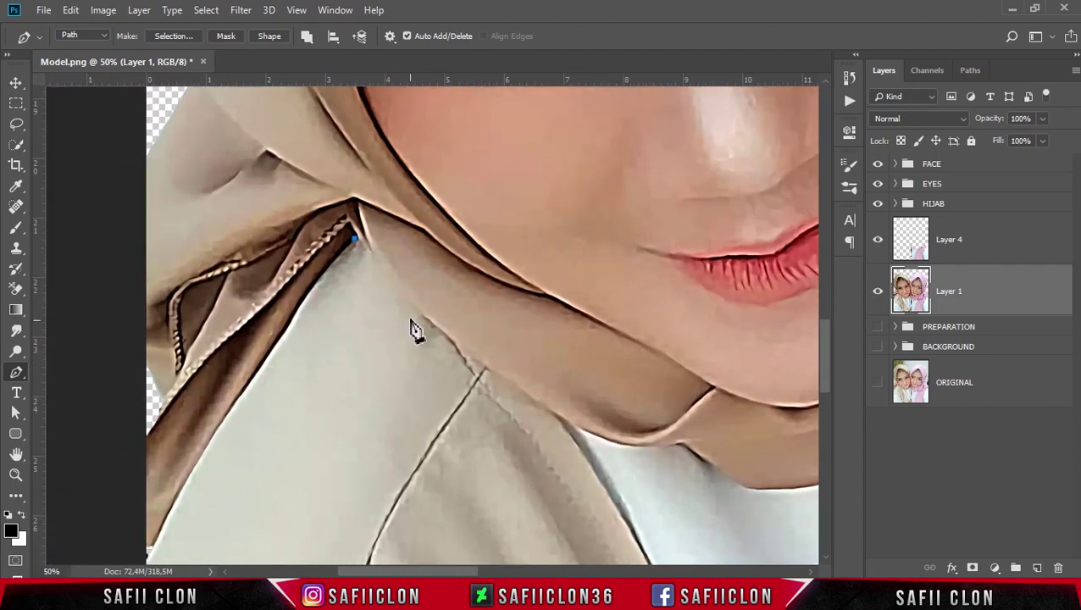
Step: Trace the path along the beige shoulder's outer edge beside the brown hijab fold to just outside the image
{"action": "left_click", "coordinate": [318, 277]}
{"action": "left_click", "coordinate": [292, 316]}
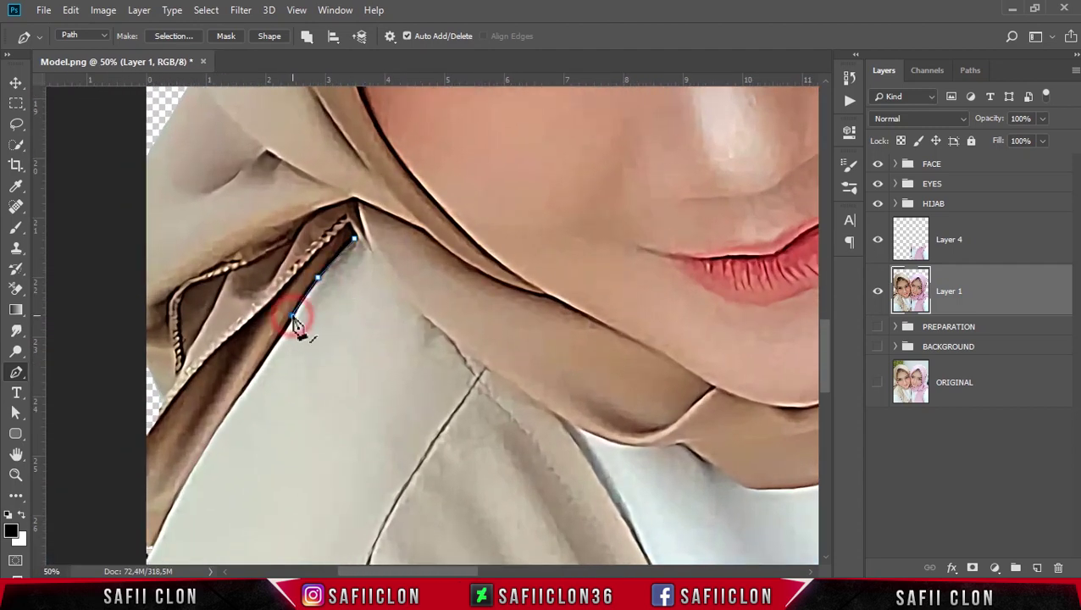
{"action": "scroll", "coordinate": [292, 315], "scroll_direction": "down", "scroll_amount": 3}
{"action": "left_click", "coordinate": [272, 269]}
{"action": "left_click", "coordinate": [247, 303]}
{"action": "left_click", "coordinate": [229, 332]}
{"action": "scroll", "coordinate": [229, 333], "scroll_direction": "down", "scroll_amount": 3}
{"action": "left_click", "coordinate": [201, 289]}
{"action": "left_click", "coordinate": [170, 340]}
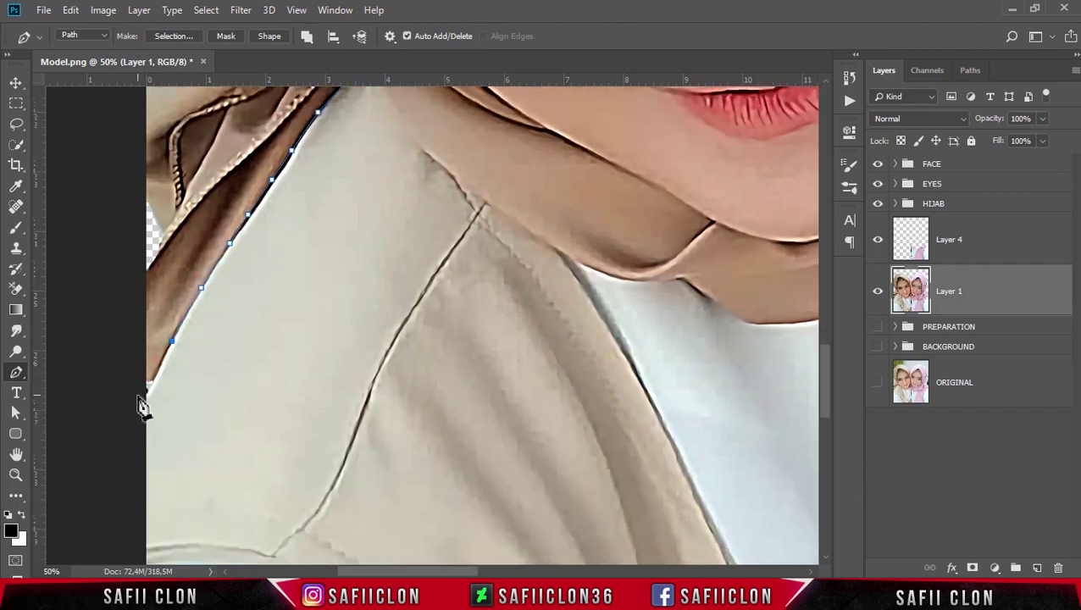
{"action": "left_click", "coordinate": [141, 393]}
Step: Route the path outside the image around the beige-vest woman's lower corner and below the image, toggling Layer 1 to check the copied clothing's edge
{"action": "scroll", "coordinate": [153, 365], "scroll_direction": "down", "scroll_amount": 18}
{"action": "left_click", "coordinate": [133, 438]}
{"action": "left_click", "coordinate": [627, 455]}
{"action": "scroll", "coordinate": [627, 456], "scroll_direction": "right", "scroll_amount": 10}
{"action": "left_click", "coordinate": [595, 459]}
{"action": "left_click", "coordinate": [640, 445]}
{"action": "left_click", "coordinate": [878, 290]}
{"action": "left_click", "coordinate": [877, 290]}
Step: Trace the path upward along the boundary between the brown fabric and the pink vest to where the two white shirts meet
{"action": "left_click", "coordinate": [641, 413]}
{"action": "left_click", "coordinate": [624, 361]}
{"action": "left_click", "coordinate": [618, 334]}
{"action": "left_click", "coordinate": [613, 310]}
{"action": "left_click", "coordinate": [597, 261]}
{"action": "scroll", "coordinate": [631, 353], "scroll_direction": "up", "scroll_amount": 3}
{"action": "left_click", "coordinate": [578, 328]}
{"action": "left_click", "coordinate": [571, 301]}
{"action": "left_click", "coordinate": [559, 236]}
Step: Continue the path up the dark boundary between the two white shirts to the pink hijab's inner tip
{"action": "scroll", "coordinate": [569, 313], "scroll_direction": "up", "scroll_amount": 4}
{"action": "left_click", "coordinate": [582, 290]}
{"action": "left_click", "coordinate": [584, 224]}
{"action": "scroll", "coordinate": [632, 330], "scroll_direction": "up", "scroll_amount": 3}
{"action": "left_click", "coordinate": [584, 304]}
{"action": "scroll", "coordinate": [584, 312], "scroll_direction": "up", "scroll_amount": 2}
{"action": "left_click", "coordinate": [577, 302]}
{"action": "left_click", "coordinate": [573, 237]}
{"action": "scroll", "coordinate": [575, 288], "scroll_direction": "up", "scroll_amount": 3}
{"action": "left_click", "coordinate": [567, 303]}
Step: Trace around the pink hijab's inner tip and up to the narrow peak between the hijabs, removing the peak anchor's outgoing handle
{"action": "left_click", "coordinate": [559, 303]}
{"action": "left_click", "coordinate": [549, 294]}
{"action": "left_click", "coordinate": [545, 283]}
{"action": "left_click", "coordinate": [554, 271]}
{"action": "left_click", "coordinate": [563, 260]}
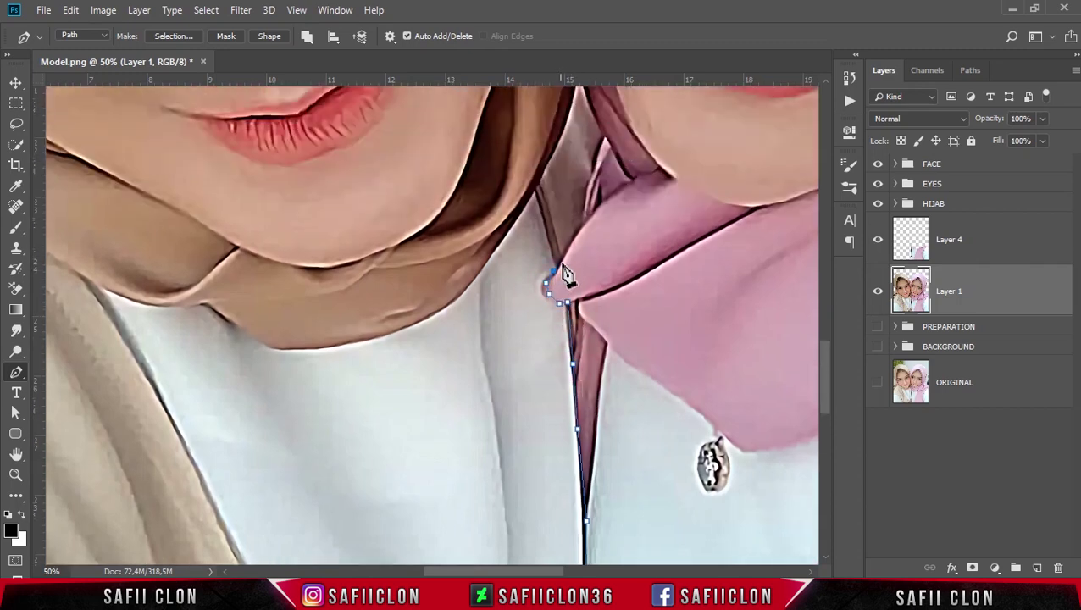
{"action": "left_click", "coordinate": [582, 225]}
{"action": "scroll", "coordinate": [587, 242], "scroll_direction": "up", "scroll_amount": 3}
{"action": "left_click", "coordinate": [599, 272]}
{"action": "left_click", "coordinate": [605, 248]}
{"action": "scroll", "coordinate": [603, 246], "scroll_direction": "up", "scroll_amount": 1}
{"action": "left_click_drag", "start_coordinate": [581, 217], "coordinate": [574, 176]}
{"action": "left_click", "coordinate": [581, 218], "text": "alt"}
Step: Trace the path down the brown hijab's inner edge and along its lower edge above the white shirt
{"action": "left_click", "coordinate": [567, 269]}
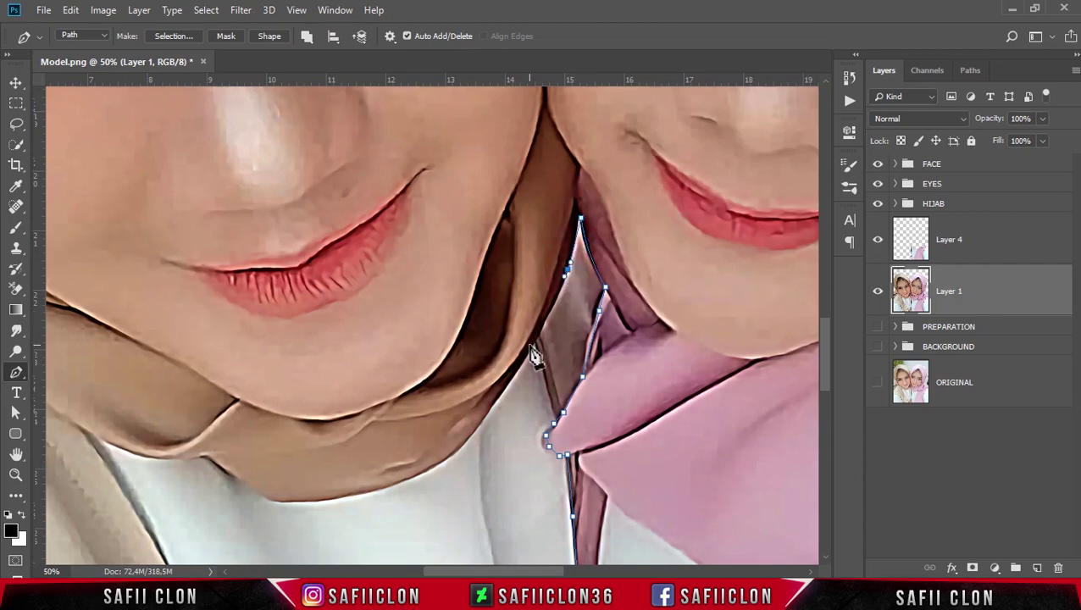
{"action": "left_click", "coordinate": [530, 346]}
{"action": "scroll", "coordinate": [527, 342], "scroll_direction": "down", "scroll_amount": 3}
{"action": "left_click", "coordinate": [494, 296]}
{"action": "left_click", "coordinate": [465, 339]}
{"action": "left_click", "coordinate": [414, 374]}
{"action": "left_click", "coordinate": [364, 386]}
{"action": "left_click", "coordinate": [337, 393]}
{"action": "left_click", "coordinate": [296, 397]}
Step: Continue the path along the brown hijab's folded lower edge past the white collar to the beige vest
{"action": "left_click_drag", "start_coordinate": [533, 572], "coordinate": [493, 571]}
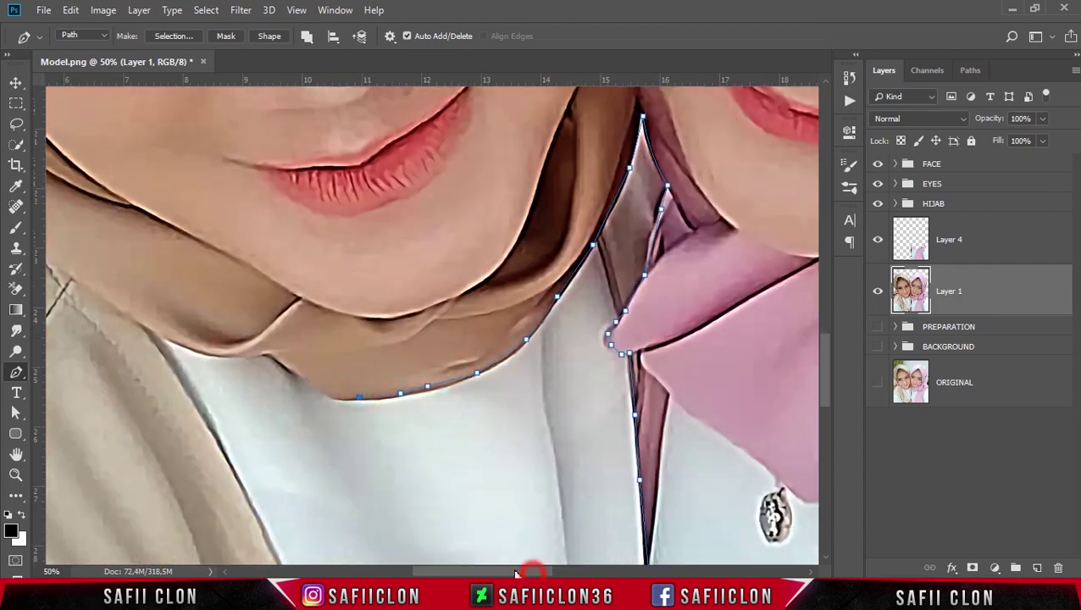
{"action": "left_click", "coordinate": [489, 395]}
{"action": "left_click", "coordinate": [461, 373]}
{"action": "left_click", "coordinate": [433, 355]}
{"action": "left_click", "coordinate": [421, 351]}
{"action": "left_click", "coordinate": [392, 356]}
{"action": "left_click", "coordinate": [366, 351]}
{"action": "left_click", "coordinate": [326, 336]}
{"action": "left_click", "coordinate": [288, 314]}
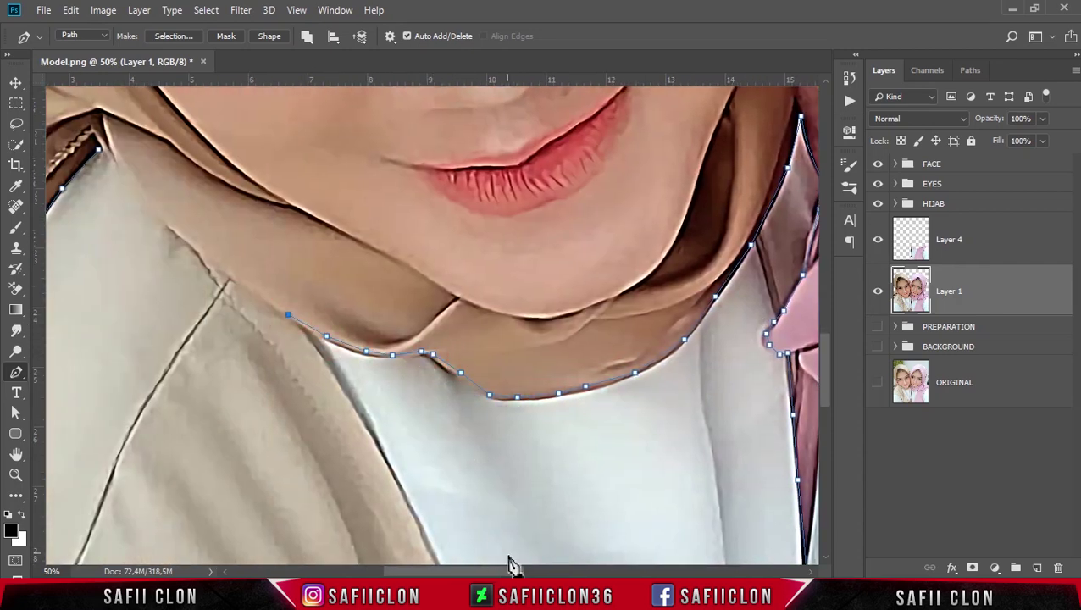
Step: Trace the seam between the brown hijab and the beige shoulder, and close the path at its starting point
{"action": "left_click_drag", "start_coordinate": [513, 571], "coordinate": [465, 571]}
{"action": "left_click", "coordinate": [485, 332]}
{"action": "left_click", "coordinate": [441, 291]}
{"action": "left_click", "coordinate": [417, 270]}
{"action": "left_click", "coordinate": [385, 229]}
{"action": "left_click", "coordinate": [364, 214]}
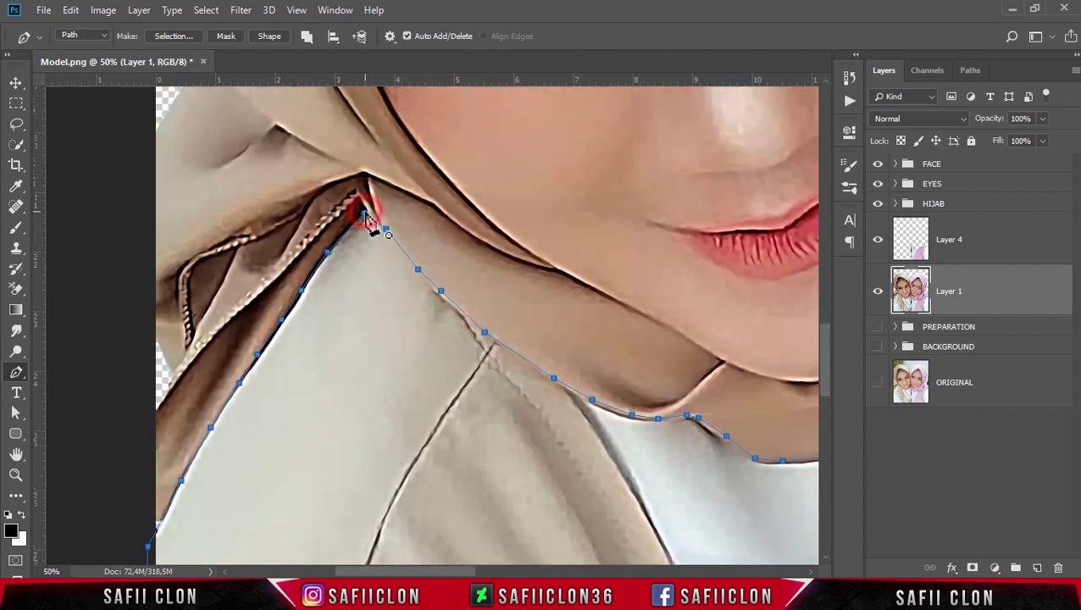
Step: Make an anti-aliased selection from the path with a 1-pixel feather, copy the beige clothing to a new layer, and toggle Layer 1's visibility
{"action": "scroll", "coordinate": [547, 410], "scroll_direction": "down", "scroll_amount": 3}
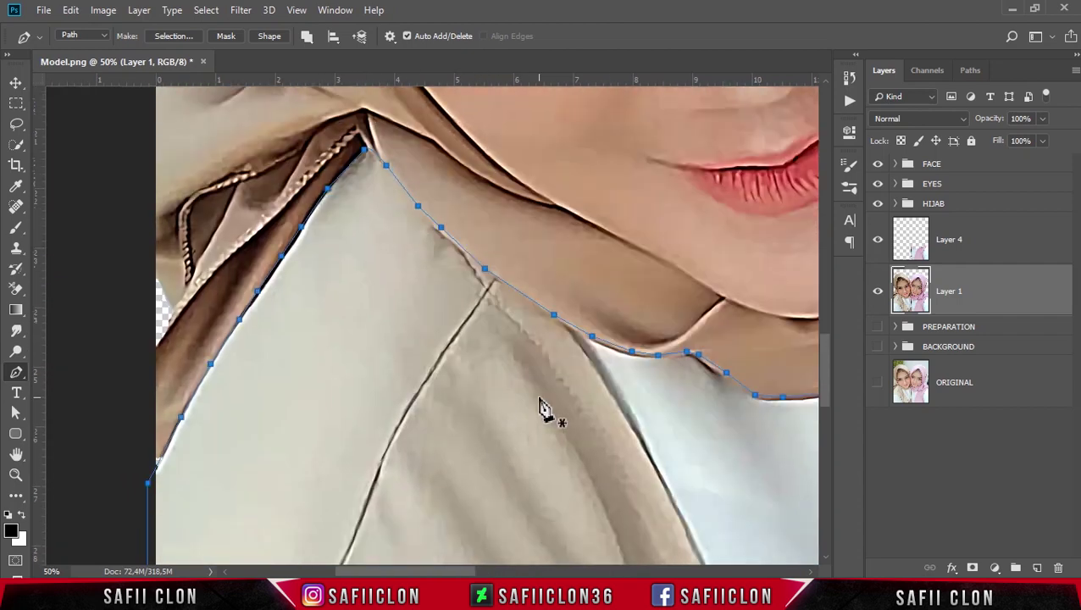
{"action": "key", "text": "ctrl+minus"}
{"action": "key", "text": "ctrl+minus"}
{"action": "key", "text": "ctrl+minus"}
{"action": "key", "text": "ctrl+minus"}
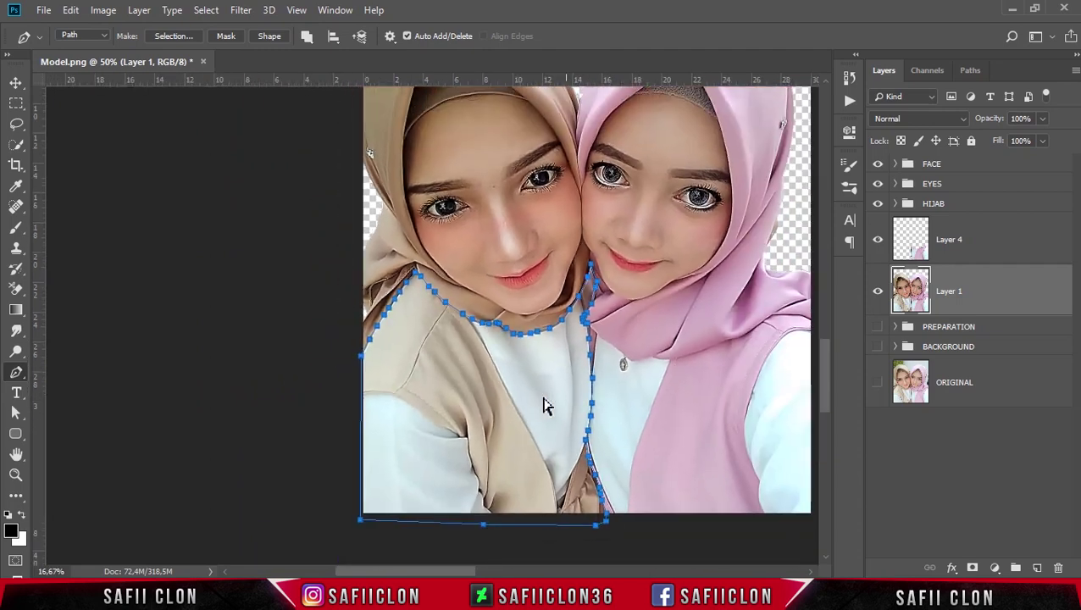
{"action": "right_click", "coordinate": [495, 375]}
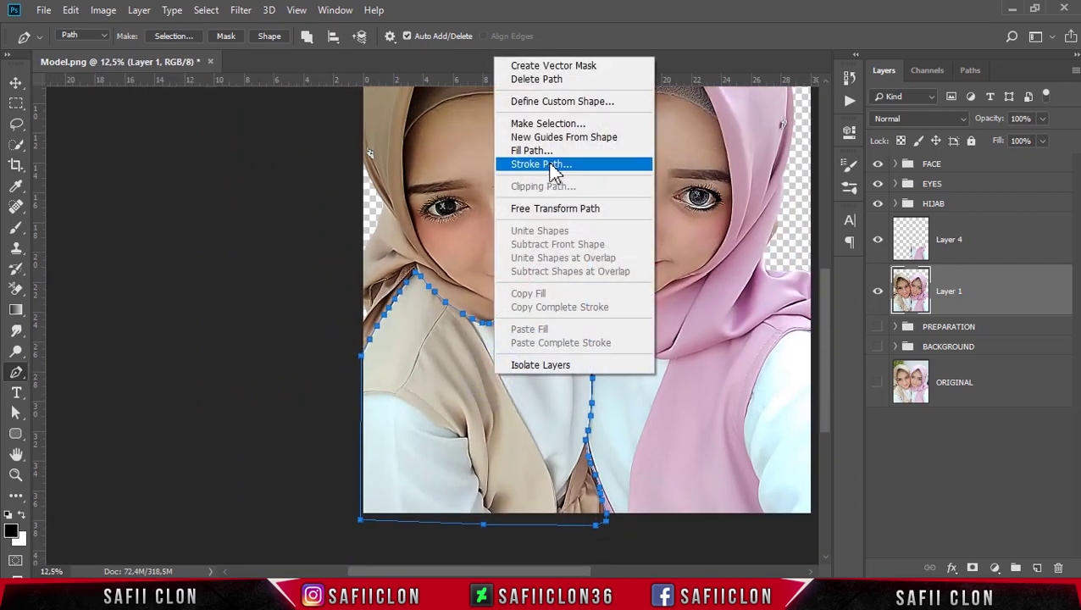
{"action": "left_click", "coordinate": [559, 126]}
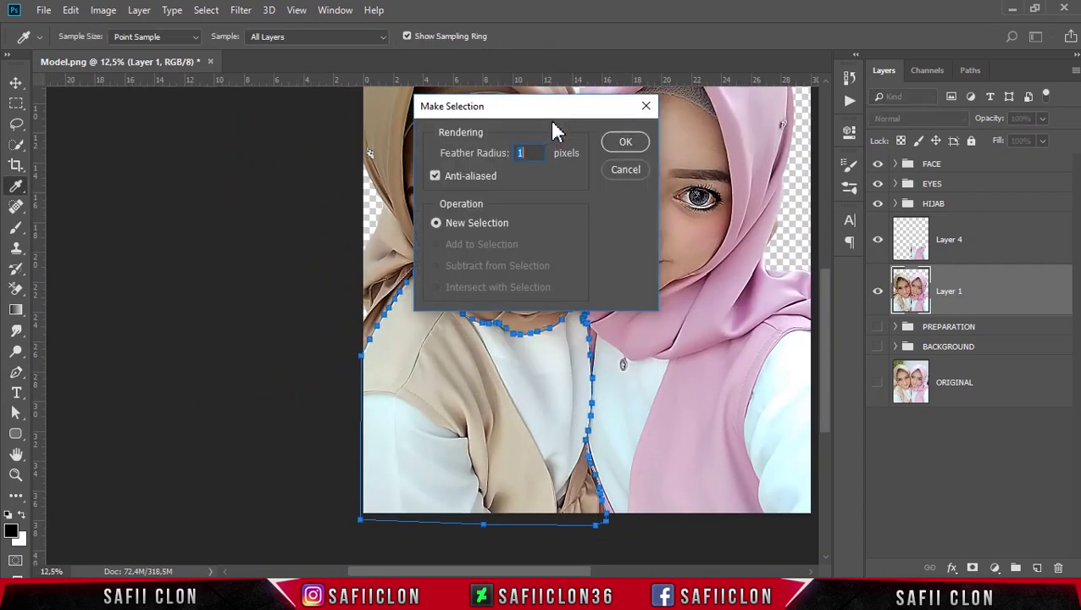
{"action": "left_click", "coordinate": [628, 146]}
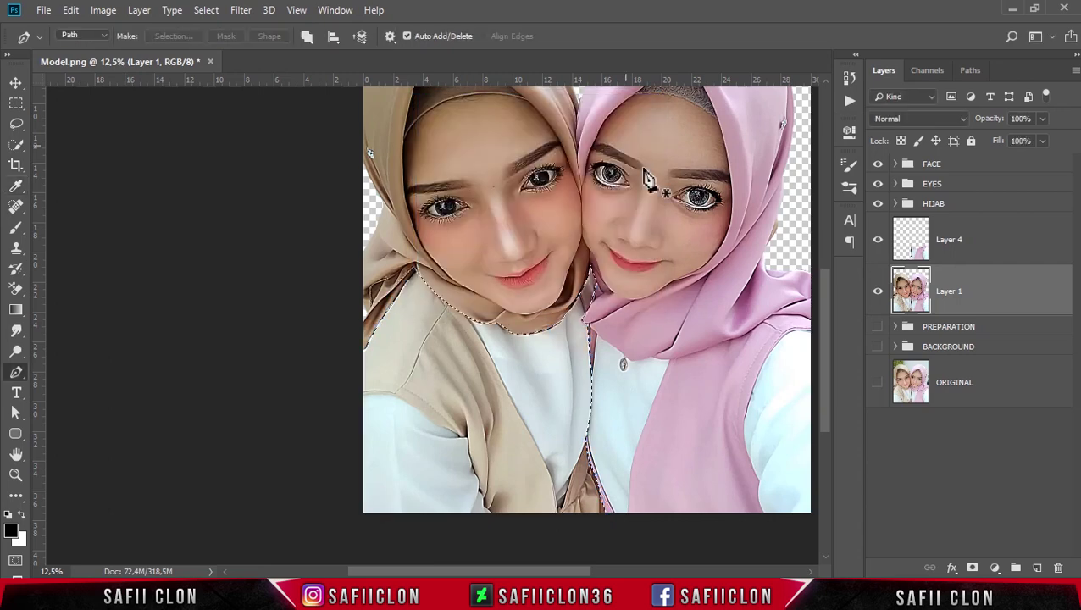
{"action": "key", "text": "ctrl+j"}
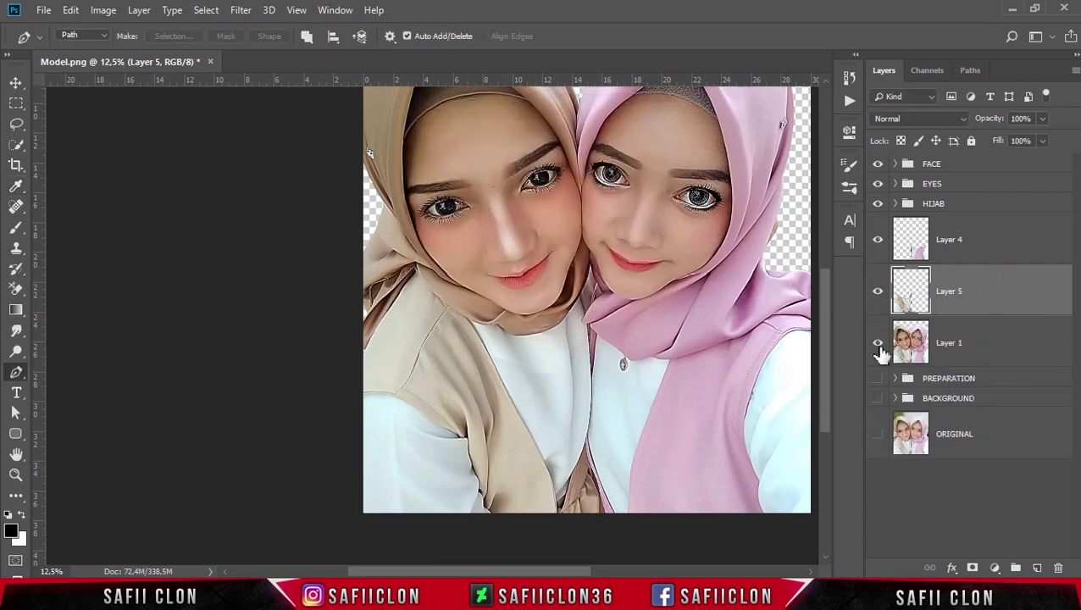
{"action": "left_click", "coordinate": [879, 346]}
{"action": "left_click", "coordinate": [879, 347]}
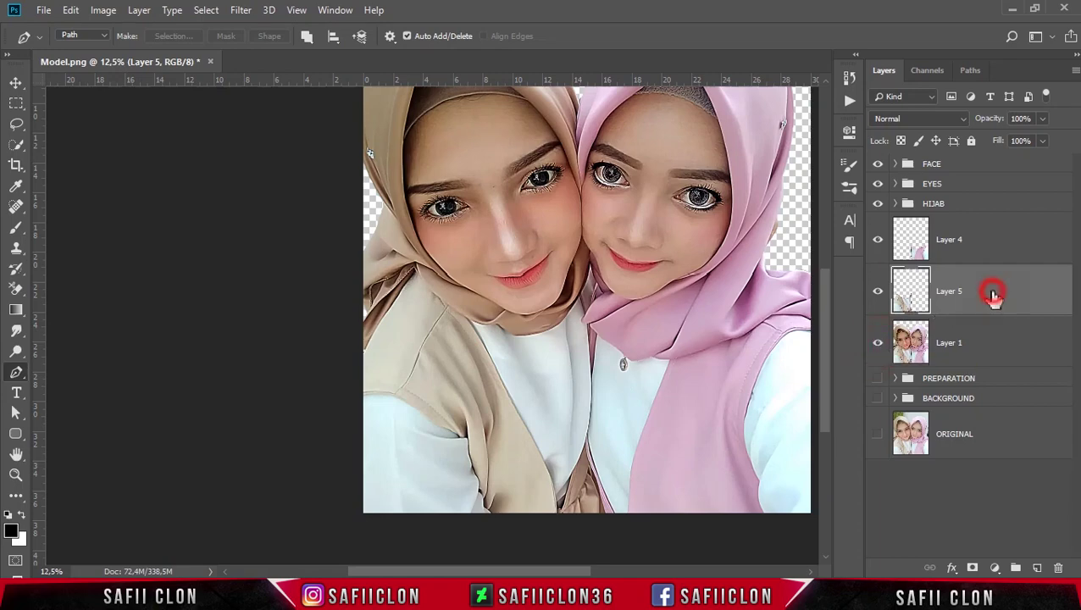
Step: Group the two clothing layers under the name CLOTHES and select Layer 1
{"action": "left_click", "coordinate": [997, 243], "text": "shift"}
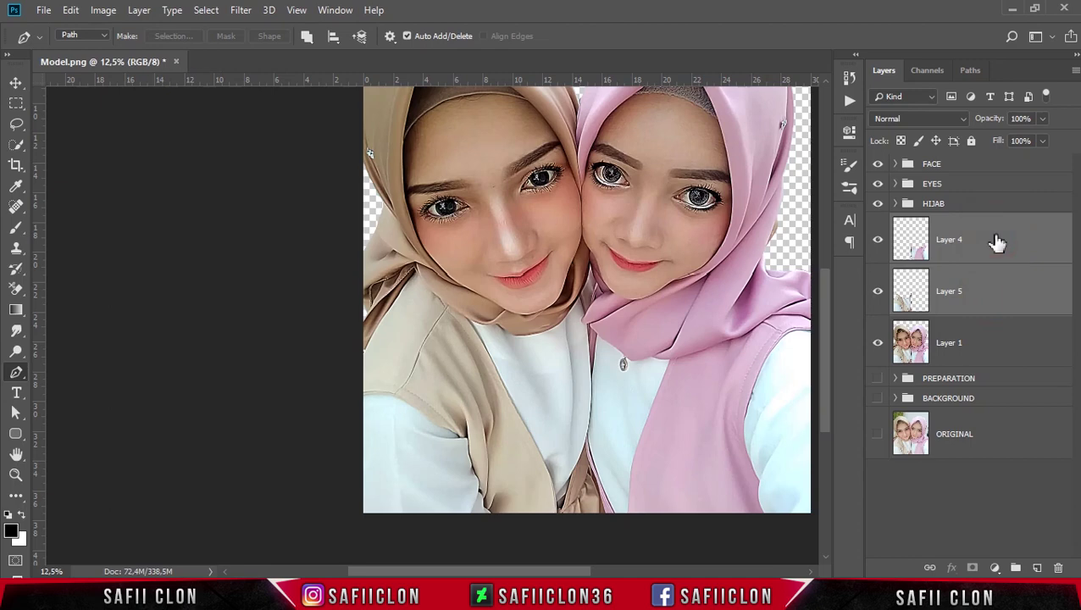
{"action": "right_click", "coordinate": [1000, 243]}
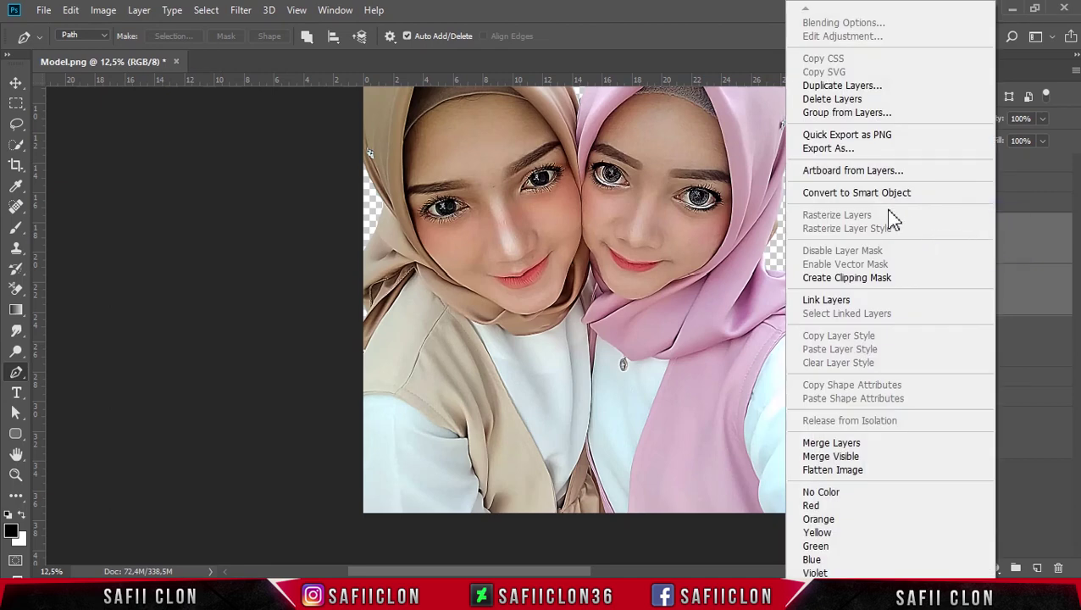
{"action": "left_click", "coordinate": [851, 112]}
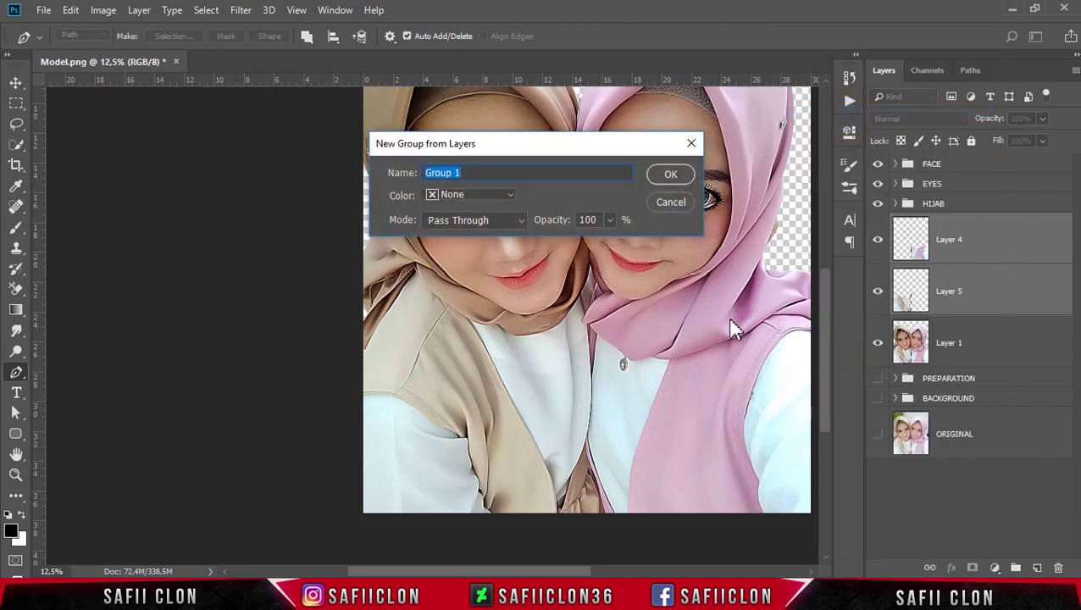
{"action": "type", "text": "CLOTHES"}
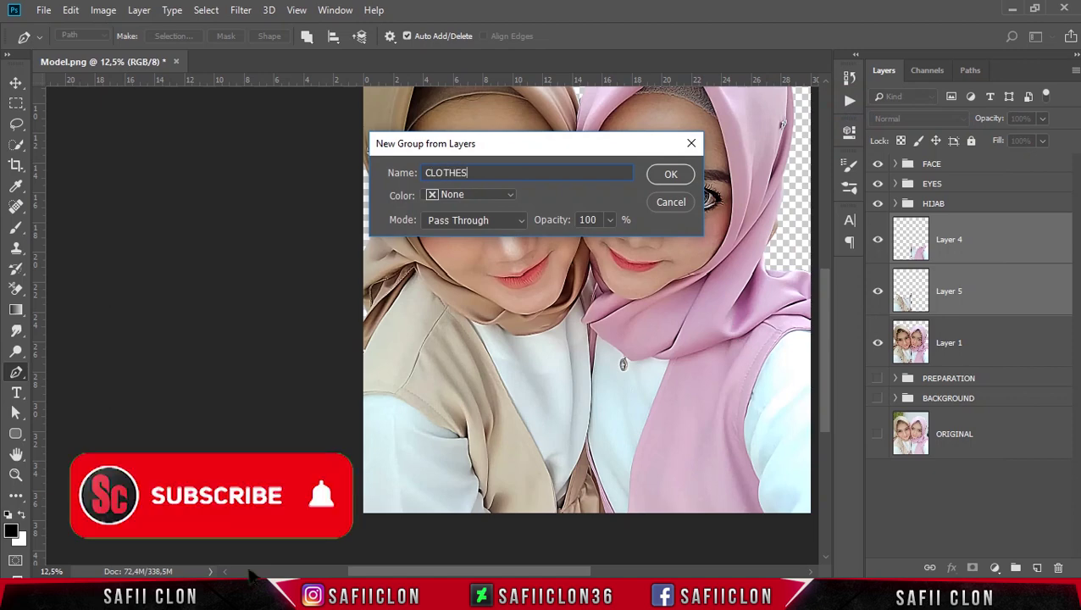
{"action": "left_click", "coordinate": [670, 175]}
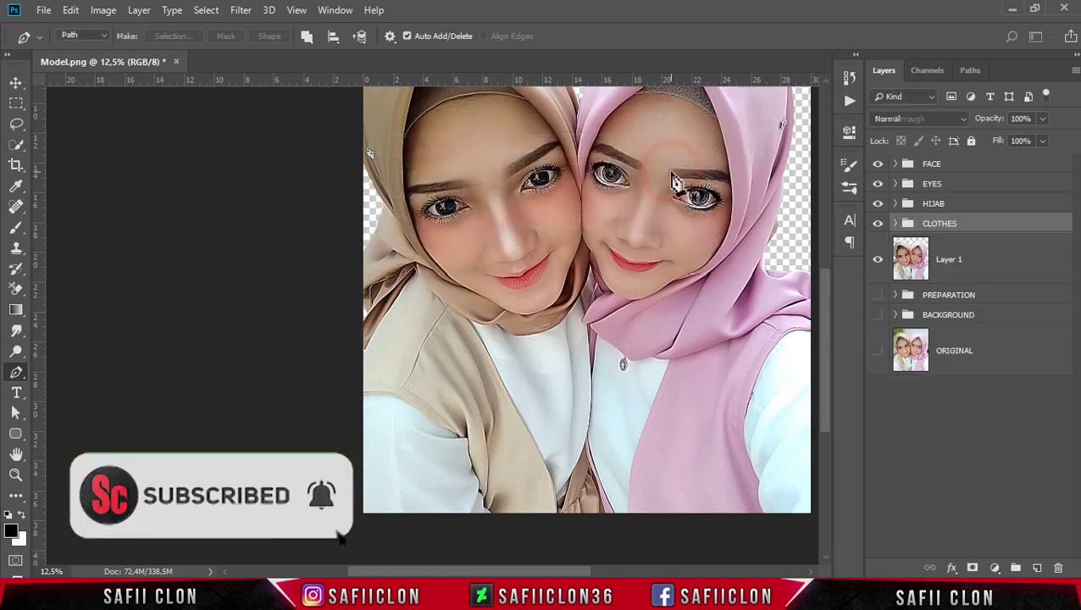
{"action": "left_click", "coordinate": [1012, 271]}
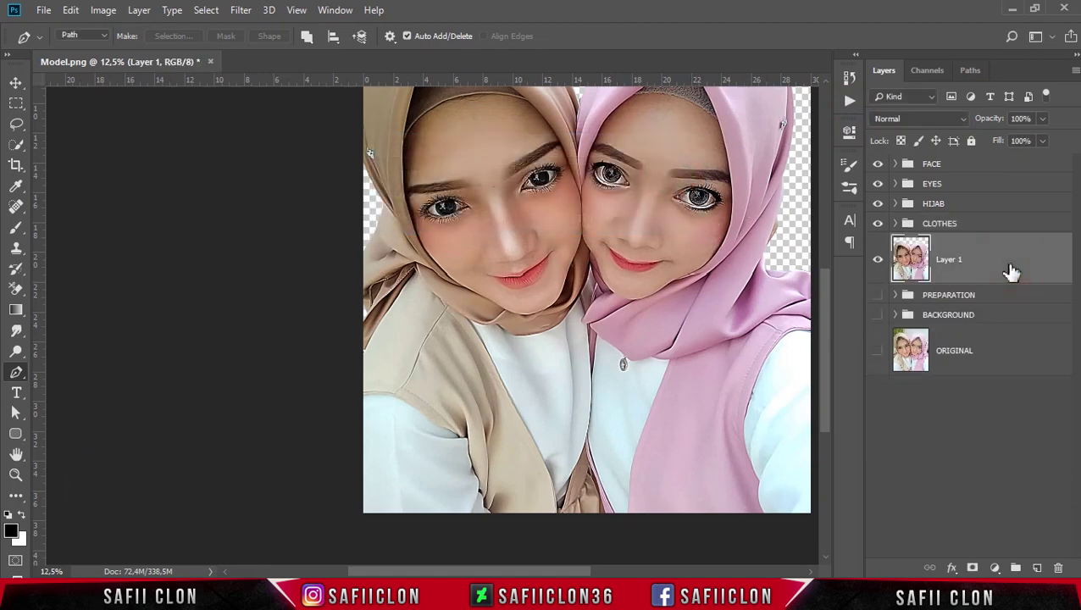
{"action": "scroll", "coordinate": [785, 334], "scroll_direction": "up", "scroll_amount": 2}
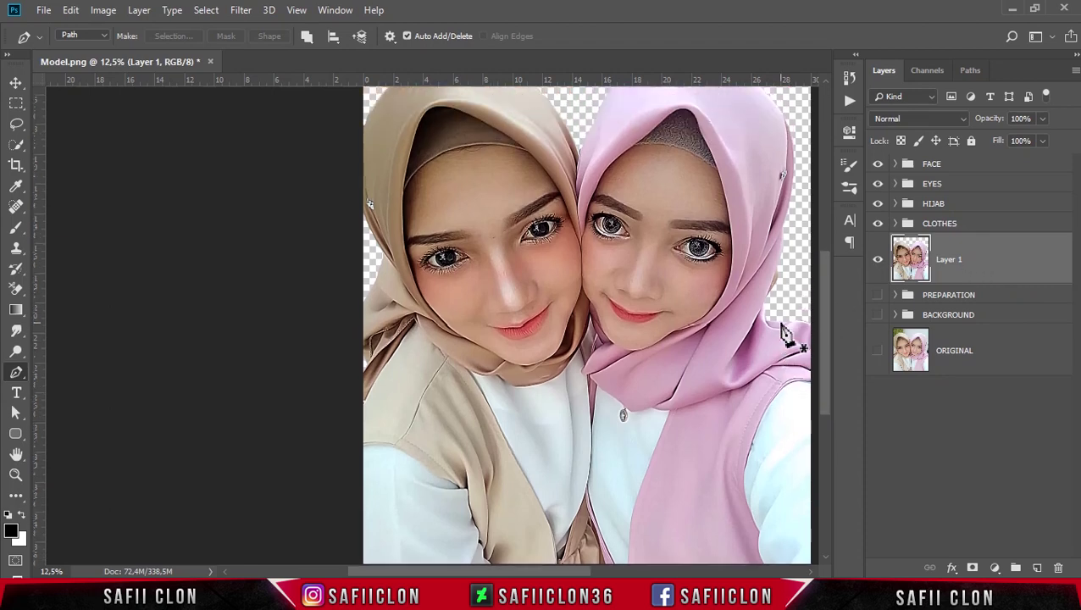
Step: Hide Layer 1 and the EYES and HIJAB groups, and toggle the CLOTHES group's visibility
{"action": "scroll", "coordinate": [781, 324], "scroll_direction": "down", "scroll_amount": 1}
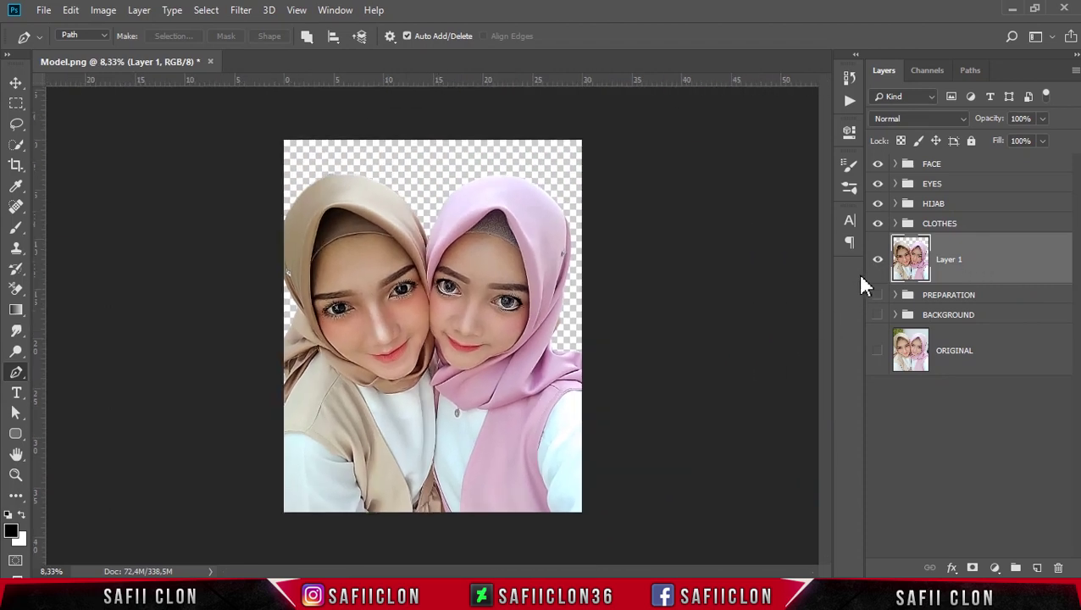
{"action": "left_click", "coordinate": [876, 262]}
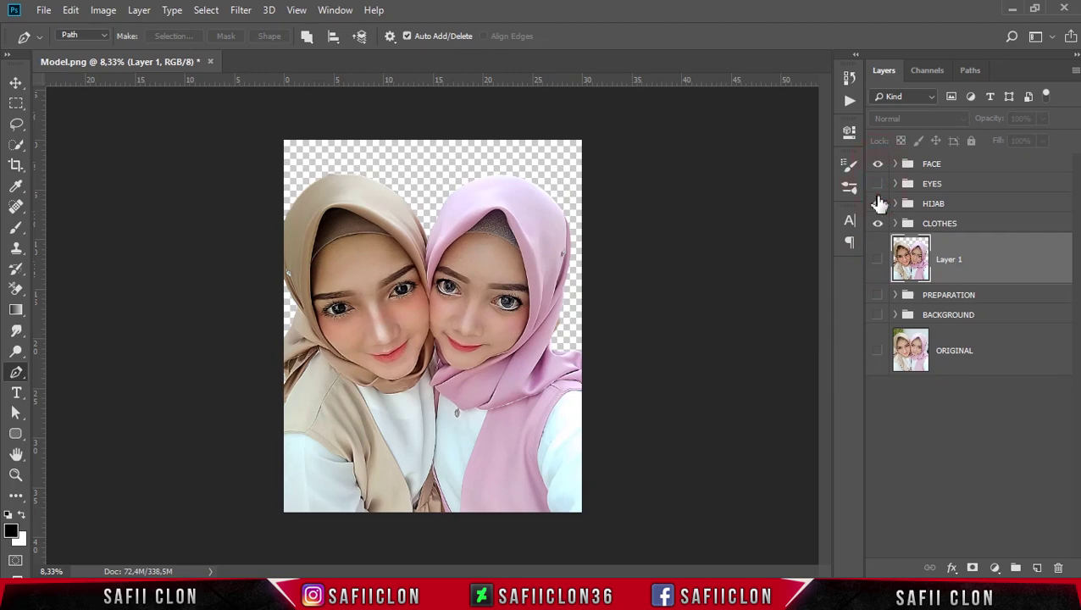
{"action": "left_click", "coordinate": [877, 204]}
{"action": "left_click", "coordinate": [876, 226]}
{"action": "left_click", "coordinate": [877, 226]}
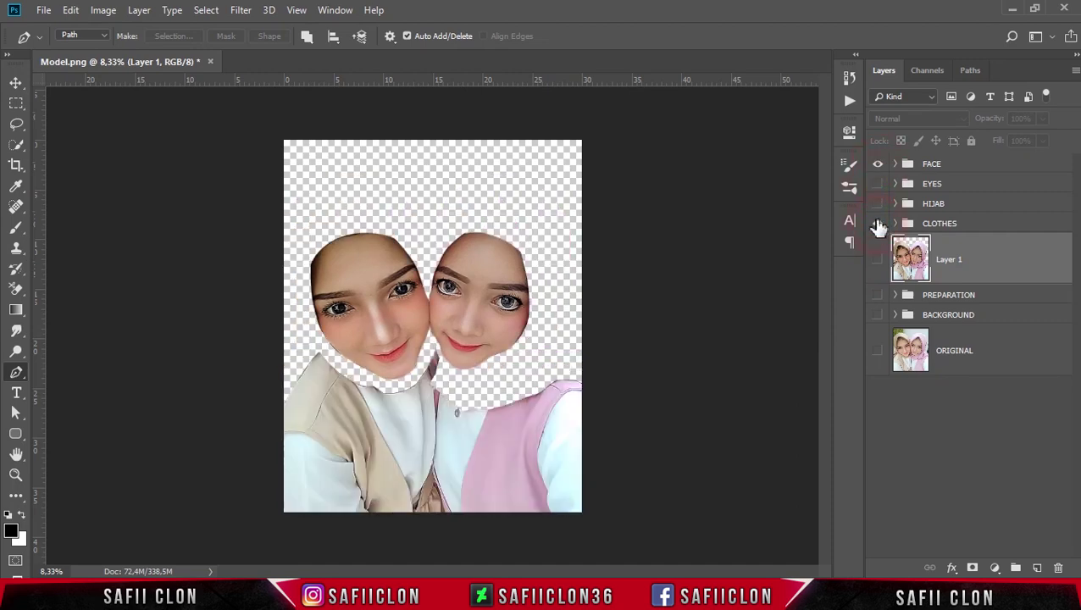
Step: Toggle the visibility of the FACE, EYES and HIJAB groups one at a time to check the separated parts
{"action": "left_click", "coordinate": [879, 165]}
{"action": "left_click", "coordinate": [878, 165]}
{"action": "left_click", "coordinate": [879, 183]}
{"action": "left_click", "coordinate": [879, 182]}
{"action": "left_click", "coordinate": [878, 183]}
{"action": "left_click", "coordinate": [878, 204]}
{"action": "left_click", "coordinate": [879, 205]}
{"action": "left_click", "coordinate": [878, 204]}
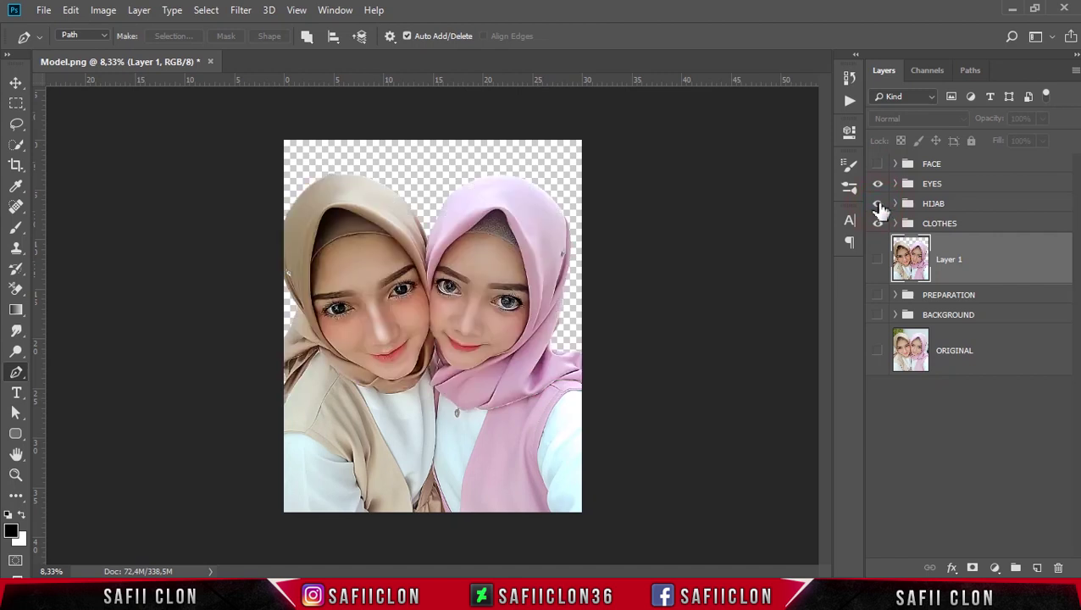
Step: Move the EYES group above the FACE group and toggle the CLOTHES group's visibility
{"action": "left_click", "coordinate": [977, 186]}
{"action": "left_click_drag", "start_coordinate": [963, 183], "coordinate": [957, 154]}
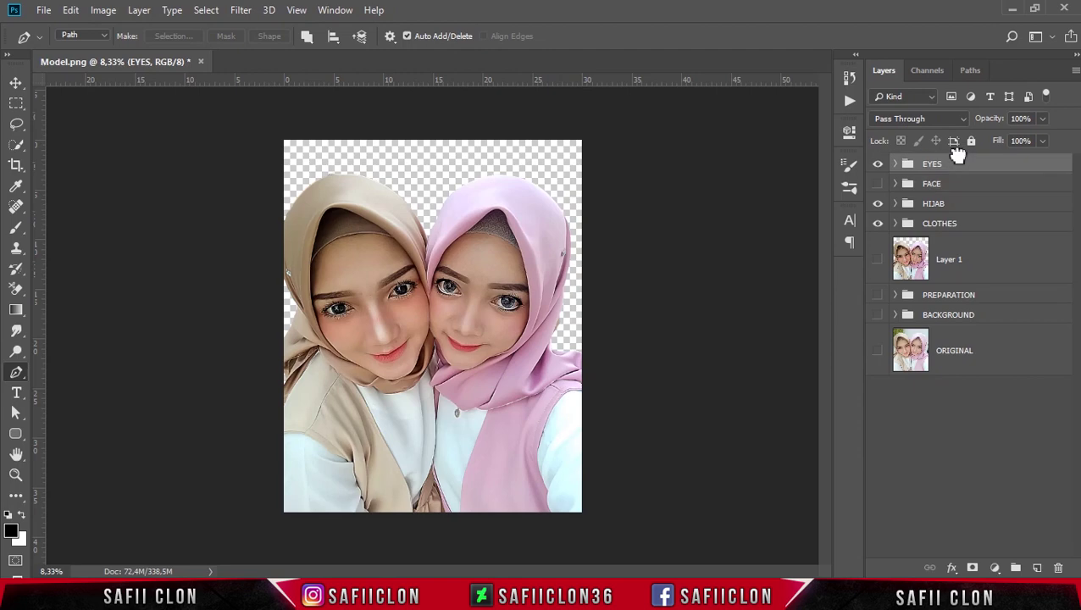
{"action": "left_click", "coordinate": [879, 224]}
{"action": "left_click", "coordinate": [878, 224]}
Step: Group the EYES, FACE, HIJAB and CLOTHES groups with Layer 1 under the name SEPARATION, and toggle its visibility
{"action": "left_click", "coordinate": [993, 257], "text": "shift"}
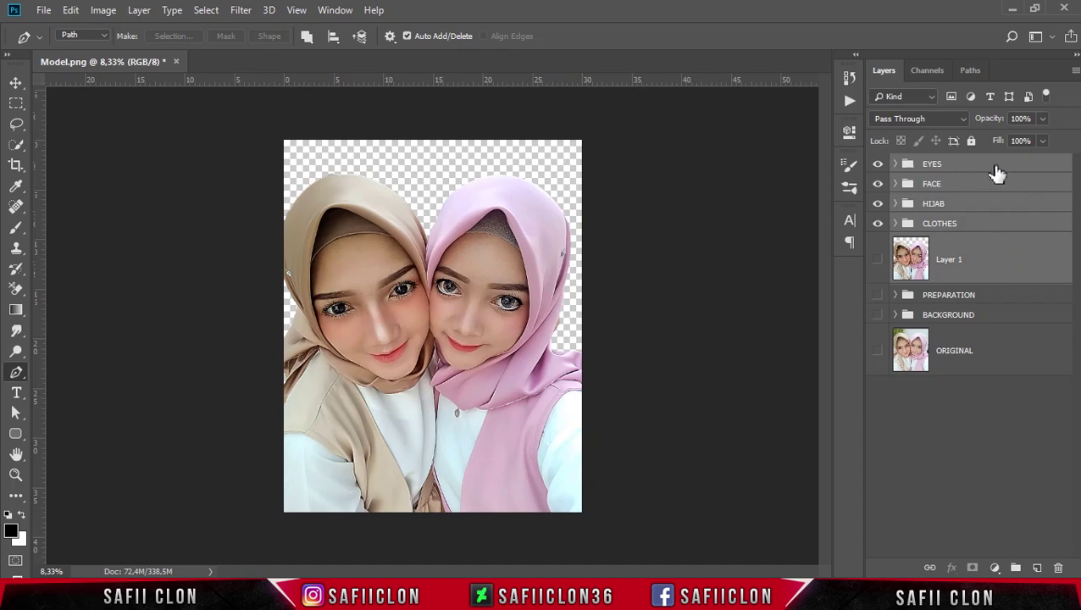
{"action": "key", "text": "ctrl+g"}
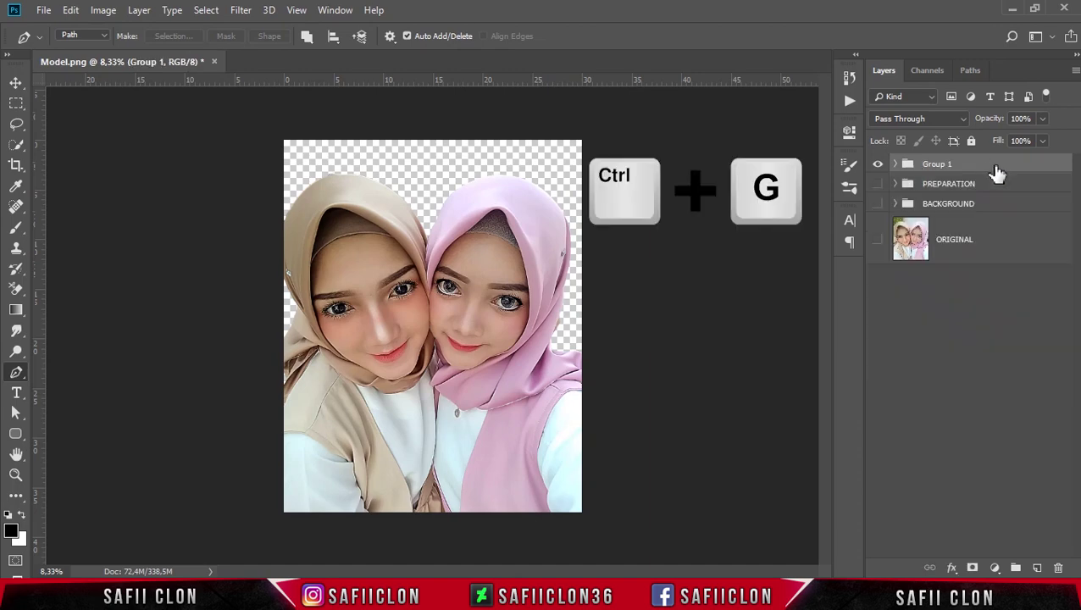
{"action": "double_click", "coordinate": [936, 166]}
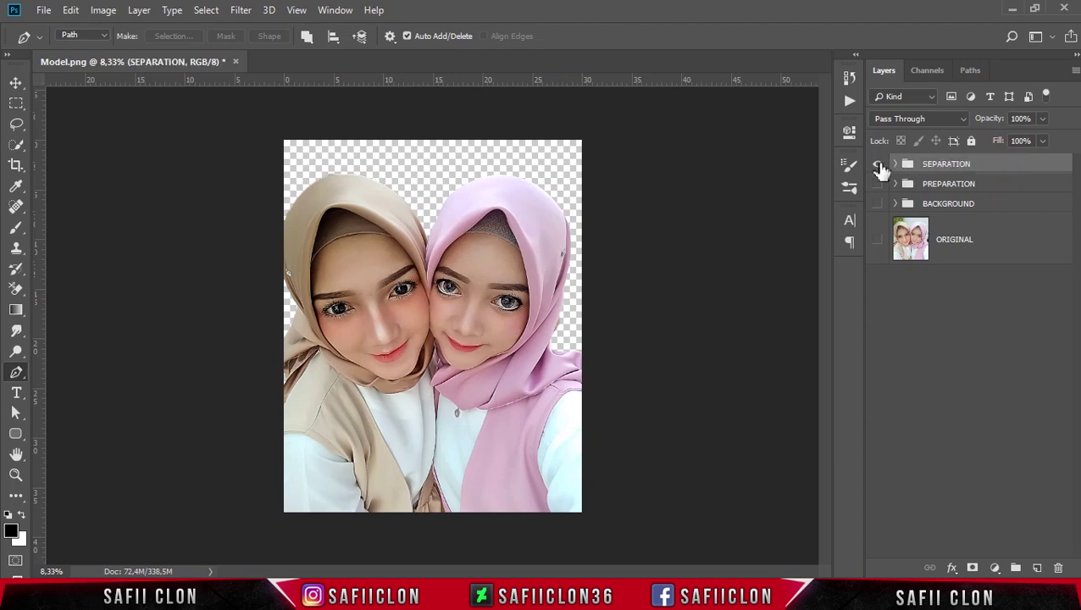
{"action": "left_click", "coordinate": [879, 165]}
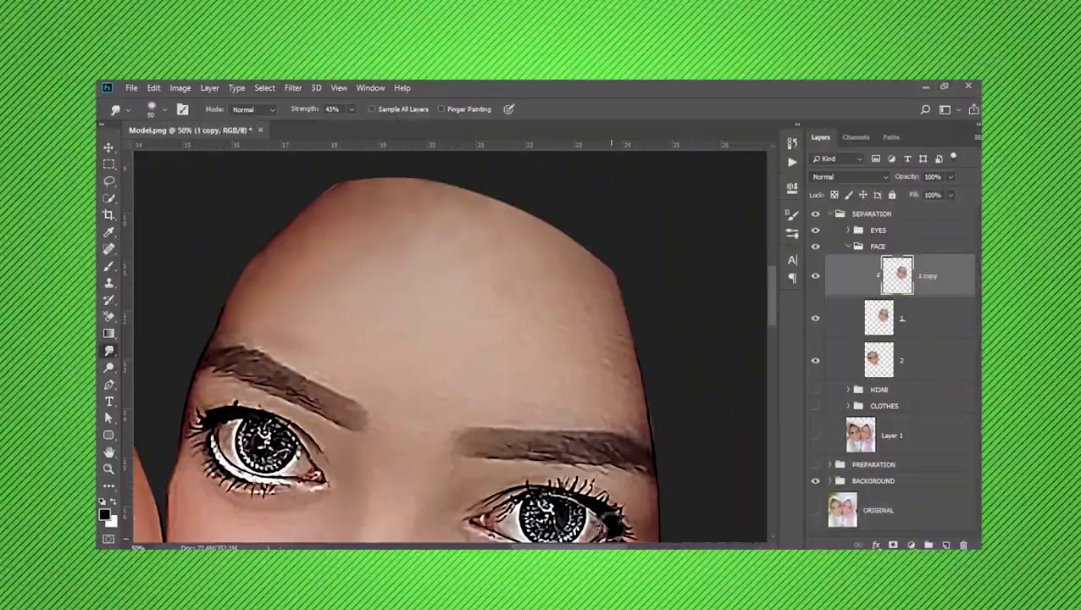
Step: Smooth the skin of the pink-hijab woman's face on the clipped layer 1 copy with the Smudge tool at 43% strength
{"action": "scroll", "coordinate": [480, 229], "scroll_direction": "down", "scroll_amount": 1}
{"action": "scroll", "coordinate": [654, 395], "scroll_direction": "down", "scroll_amount": 4}
{"action": "scroll", "coordinate": [412, 319], "scroll_direction": "down", "scroll_amount": 4}
{"action": "scroll", "coordinate": [411, 162], "scroll_direction": "up", "scroll_amount": 7}
{"action": "scroll", "coordinate": [412, 162], "scroll_direction": "down", "scroll_amount": 5}
{"action": "scroll", "coordinate": [551, 449], "scroll_direction": "up", "scroll_amount": 1}
{"action": "scroll", "coordinate": [292, 265], "scroll_direction": "left", "scroll_amount": 4}
{"action": "scroll", "coordinate": [293, 265], "scroll_direction": "down", "scroll_amount": 2}
{"action": "left_click_drag", "start_coordinate": [392, 301], "coordinate": [383, 355]}
{"action": "key", "text": "ctrl+minus"}
Step: Duplicate face layer 2, clip the copy to it, and smudge the brown-hijab woman's skin smooth
{"action": "left_click", "coordinate": [901, 360]}
{"action": "key", "text": "ctrl+j"}
{"action": "key", "text": "ctrl+alt+g"}
{"action": "scroll", "coordinate": [393, 423], "scroll_direction": "down", "scroll_amount": 2}
{"action": "key", "text": "ctrl+plus"}
{"action": "key", "text": "ctrl+plus"}
{"action": "scroll", "coordinate": [471, 343], "scroll_direction": "up", "scroll_amount": 2}
{"action": "key", "text": "ctrl+["}
{"action": "key", "text": "ctrl+]"}
Step: Clip the grey Soft Light layer to the FACE group and burn the faces' shadows at 26% exposure
{"action": "key", "text": "ctrl+alt+g"}
{"action": "key", "text": "ctrl+plus"}
{"action": "scroll", "coordinate": [471, 343], "scroll_direction": "down", "scroll_amount": 5}
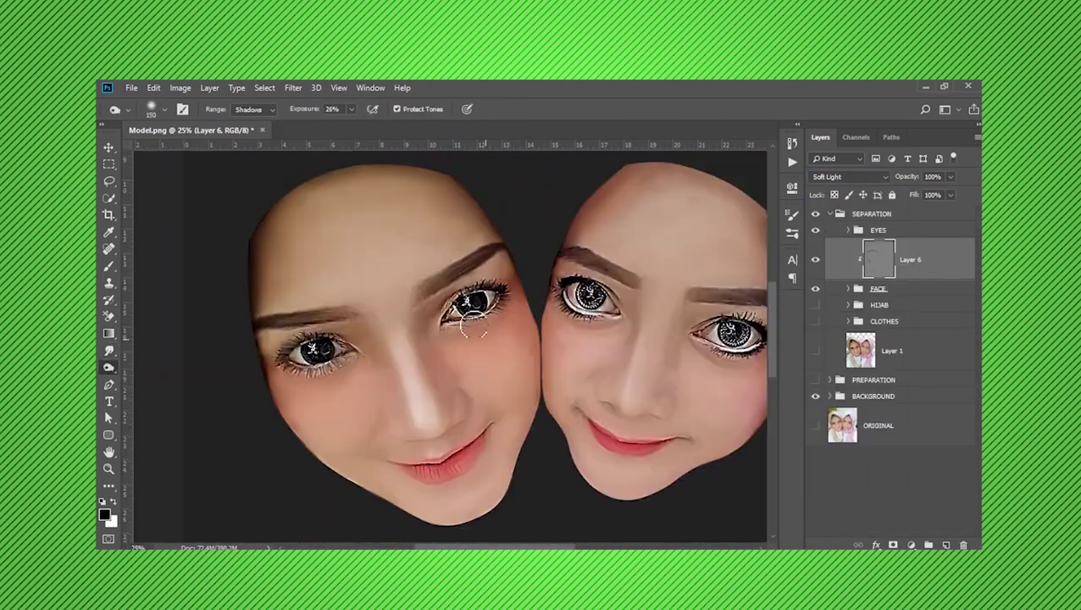
Step: Expand the FACE group and burn shadows around the pink-hijab woman's nose and cheeks on Layer 6 at 15% exposure
{"action": "left_click", "coordinate": [848, 288]}
{"action": "key", "text": "ctrl+plus"}
{"action": "key", "text": "ctrl+plus"}
{"action": "key", "text": "ctrl+minus"}
{"action": "scroll", "coordinate": [479, 331], "scroll_direction": "right", "scroll_amount": 4}
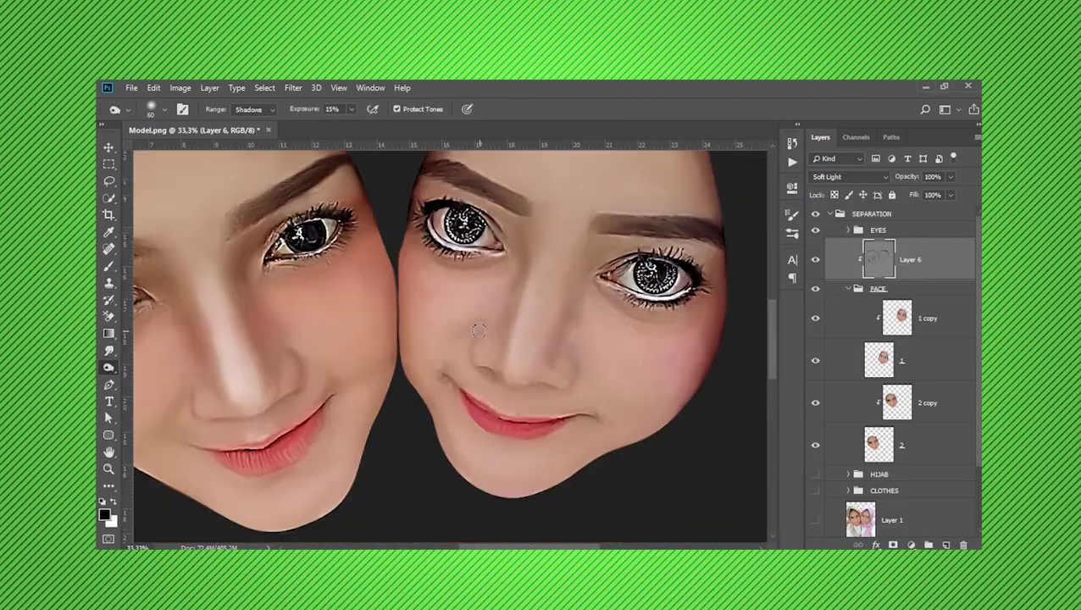
{"action": "scroll", "coordinate": [429, 290], "scroll_direction": "down", "scroll_amount": 1}
{"action": "key", "text": "ctrl+minus"}
{"action": "key", "text": "ctrl+minus"}
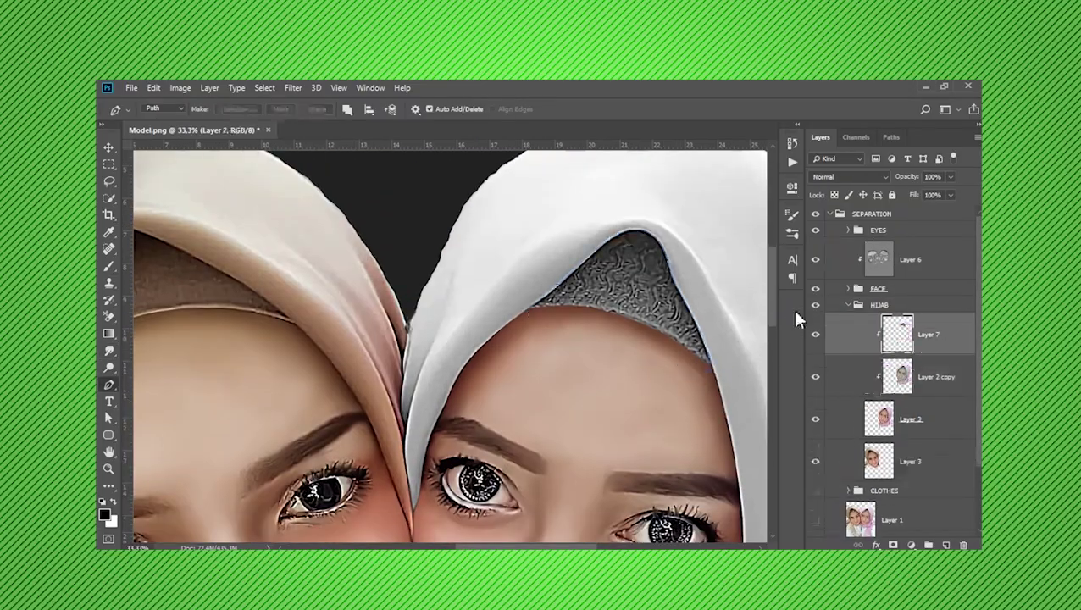